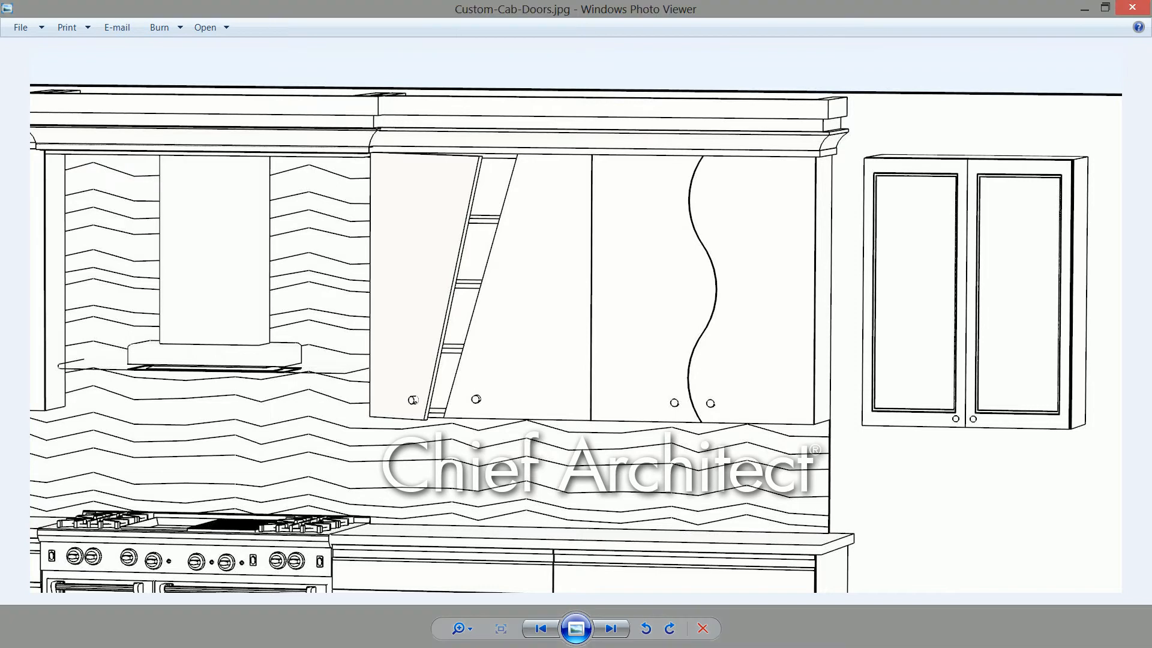
# - Switch to Chief Architect, place a 24-inch-wide wall cabinet on the blank wall beside the kitchen run, and raise its top to 42 inches high
pyautogui.hotkey('alt', 'Tab')
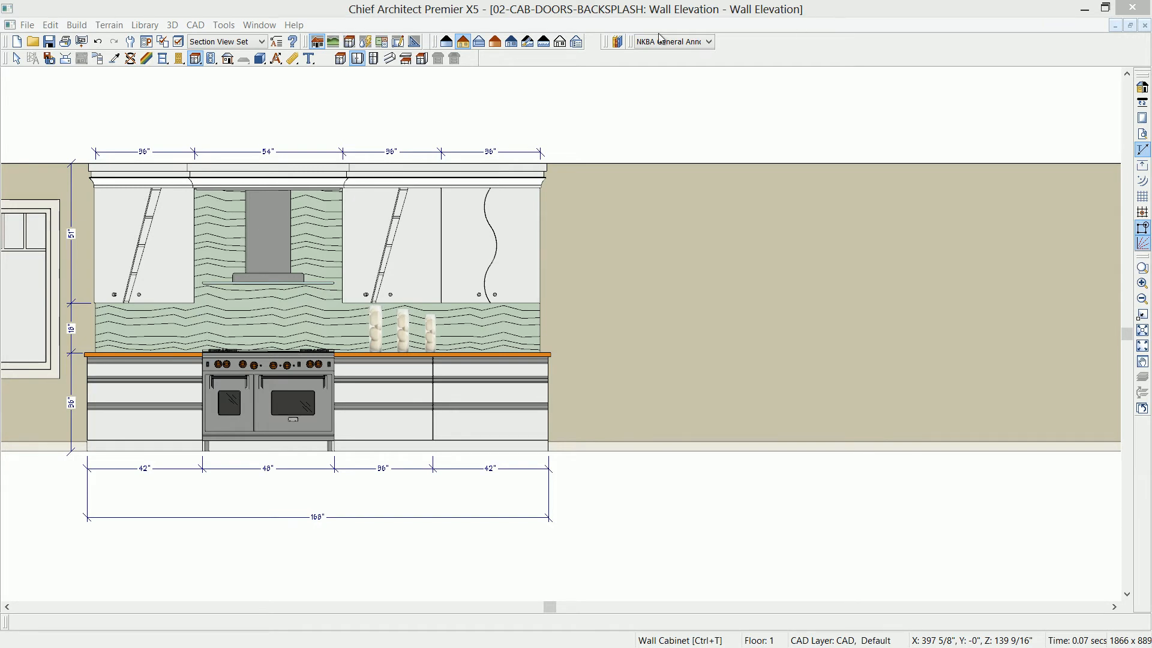
pyautogui.click(354, 60)
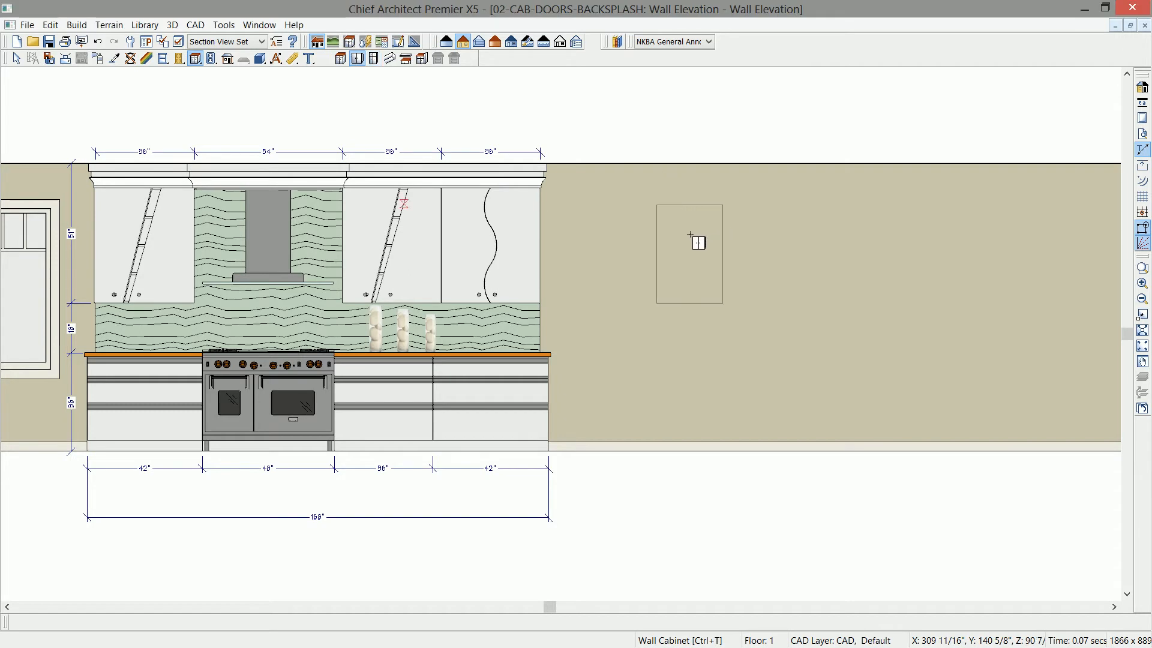
pyautogui.click(690, 267)
pyautogui.scroll(3, 696, 270)
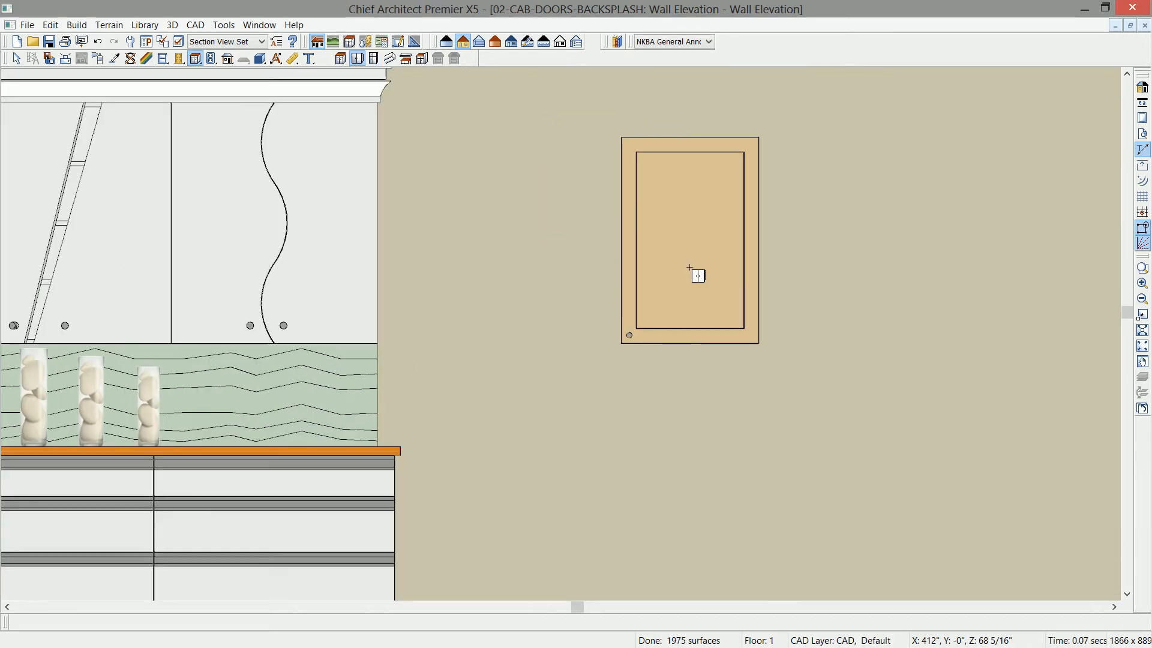
pyautogui.click(690, 267)
pyautogui.moveTo(692, 138); pyautogui.dragTo(694, 107)
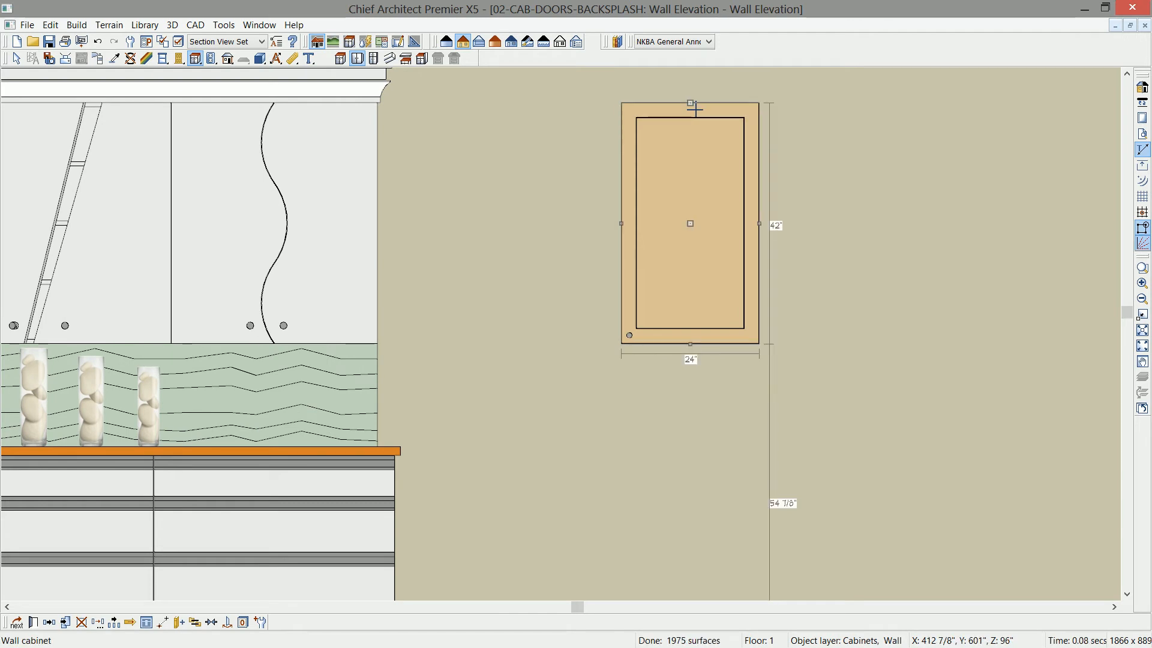
# - Assign the KraftMaid 2011 Birch BWB1 Brookfield Door from the manufacturer catalogs as the new wall cabinet's door style
pyautogui.doubleClick(694, 109)
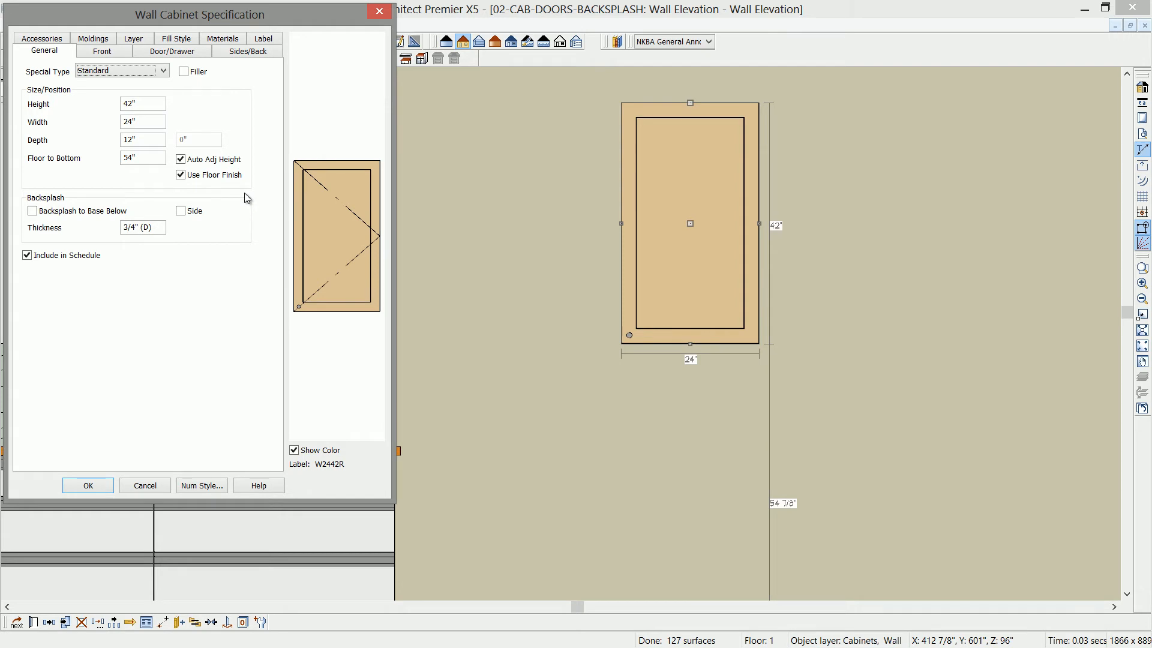
pyautogui.click(316, 192)
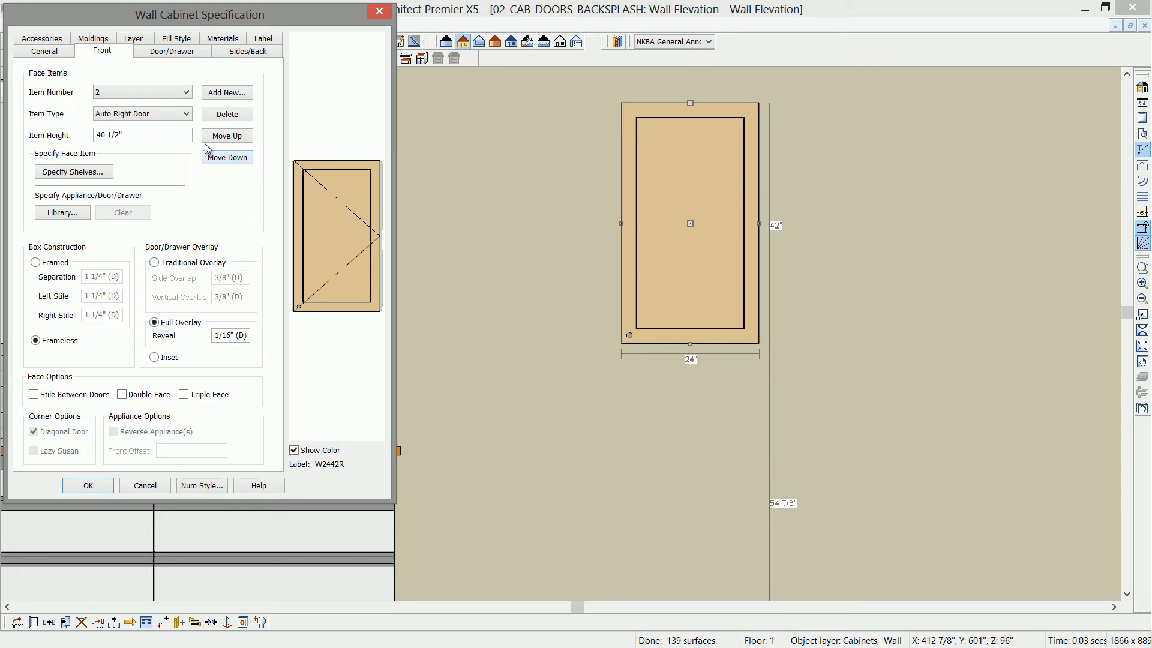
pyautogui.click(173, 51)
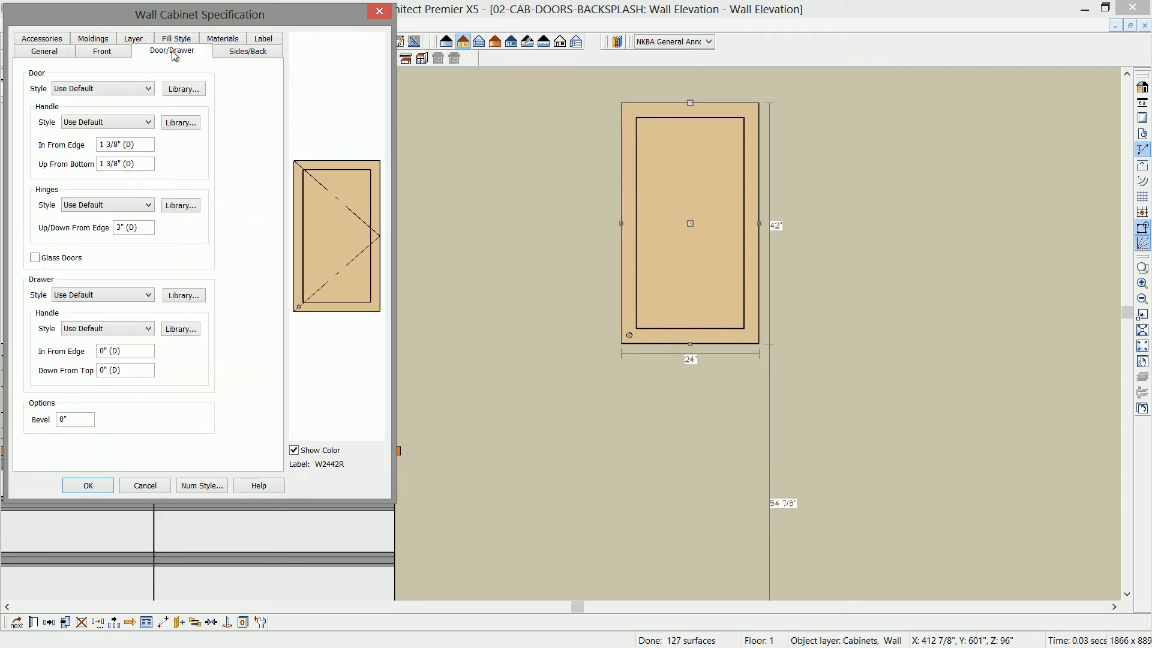
pyautogui.click(182, 90)
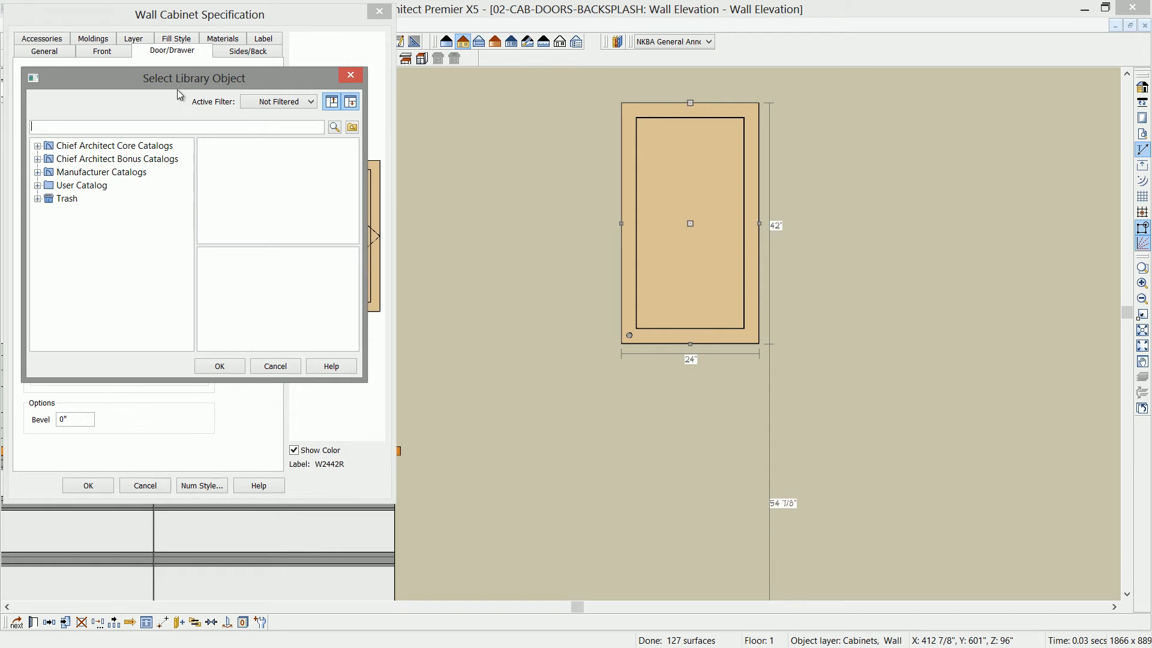
pyautogui.click(37, 174)
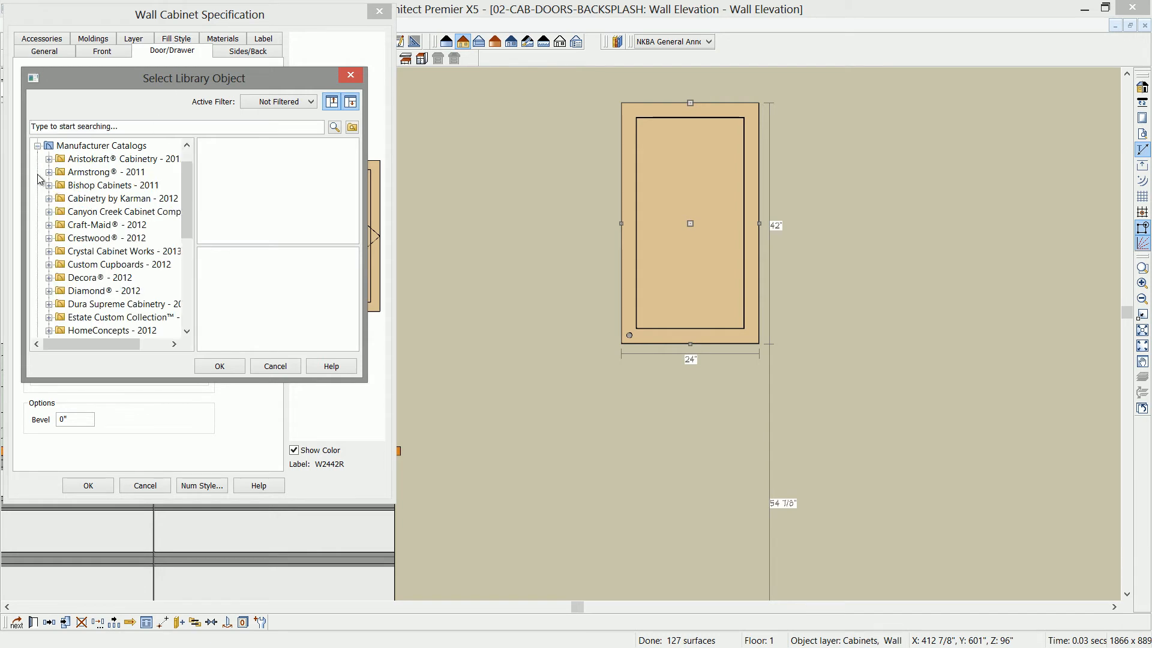
pyautogui.moveTo(187, 202); pyautogui.dragTo(185, 237)
pyautogui.click(49, 305)
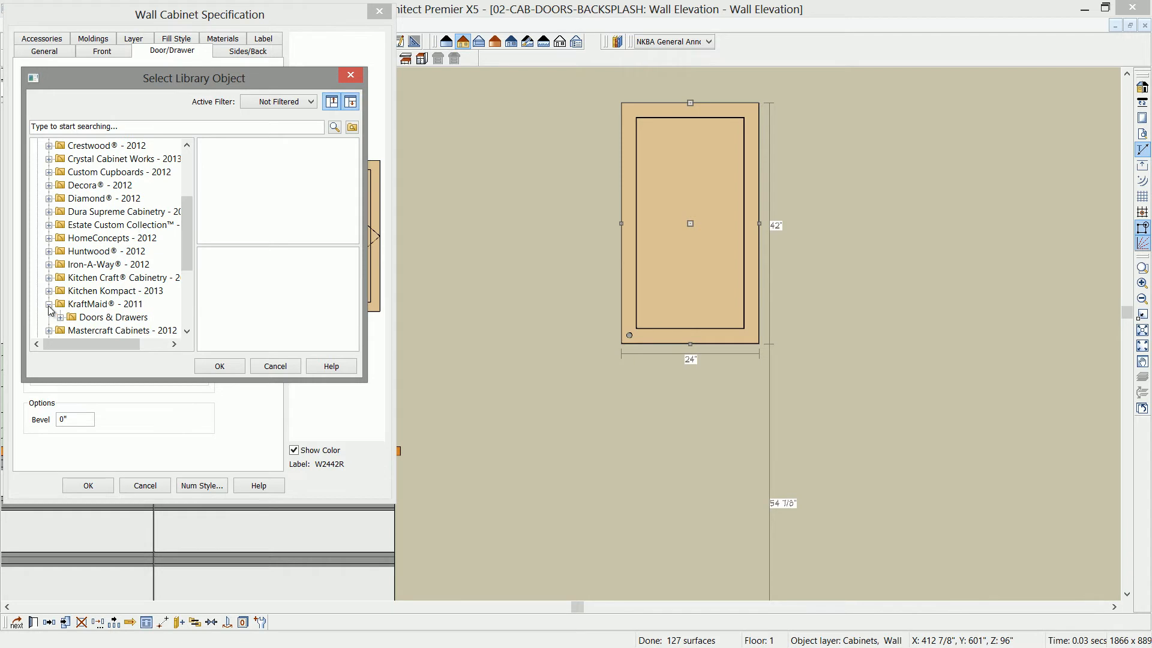
pyautogui.click(60, 318)
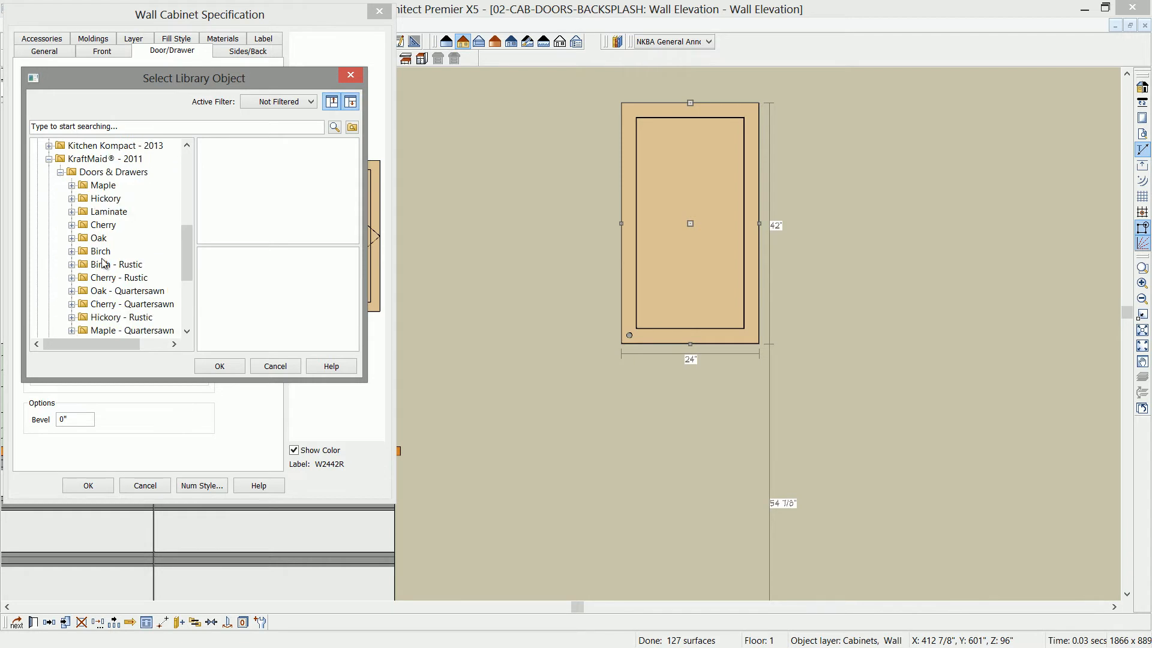
pyautogui.click(72, 251)
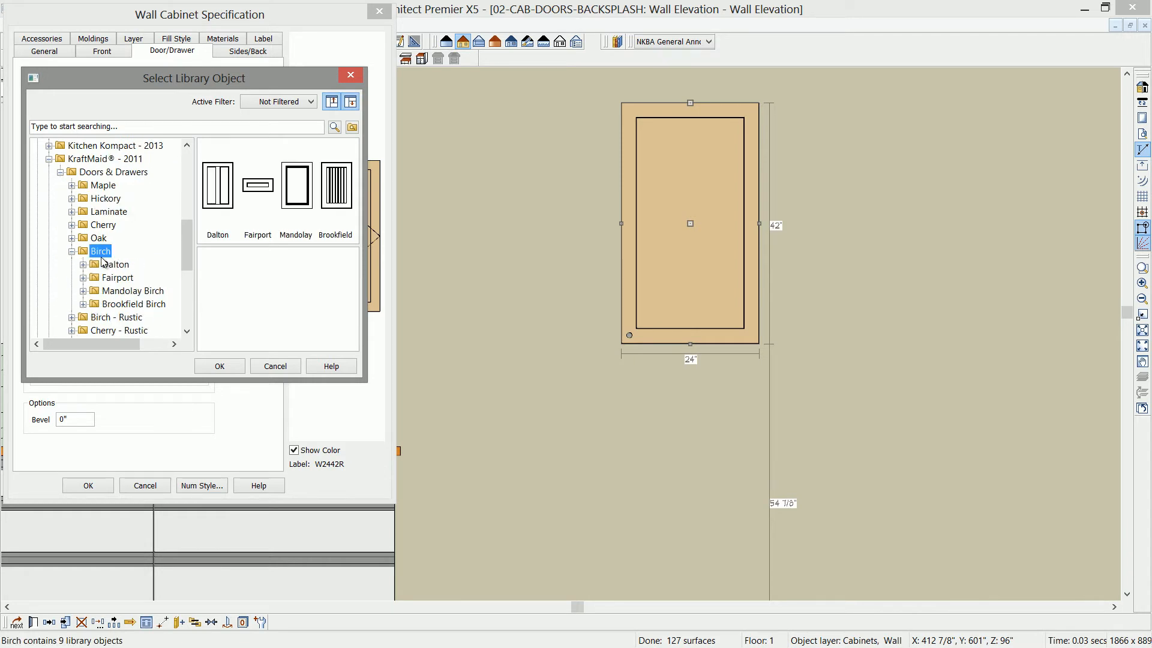
pyautogui.doubleClick(324, 186)
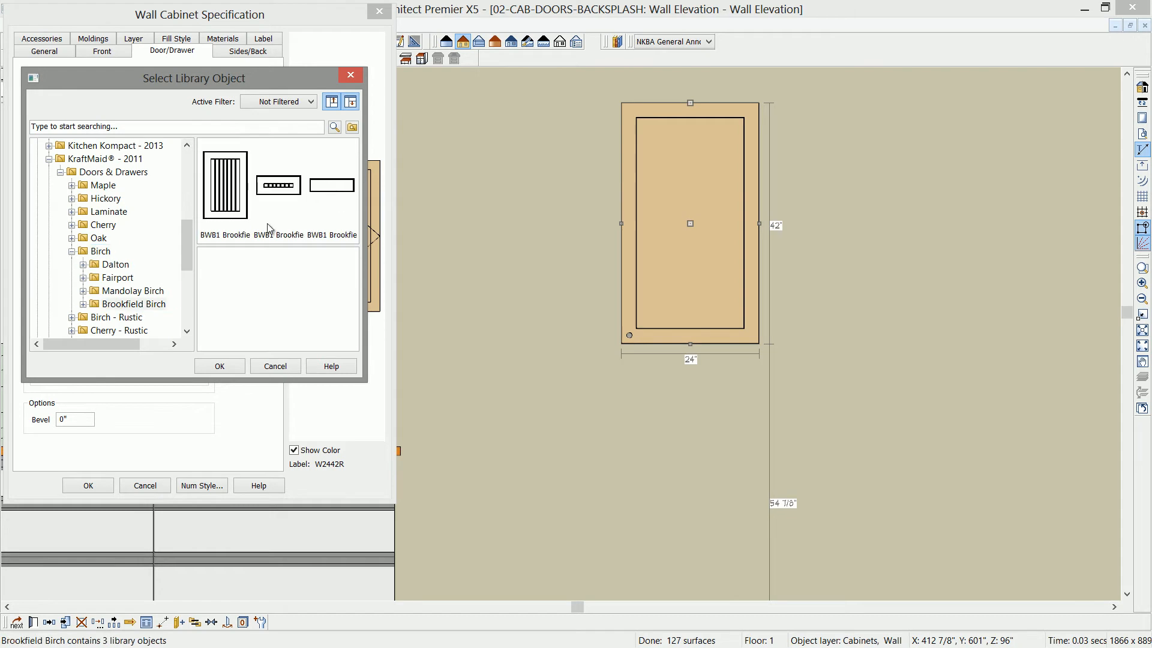
pyautogui.click(227, 200)
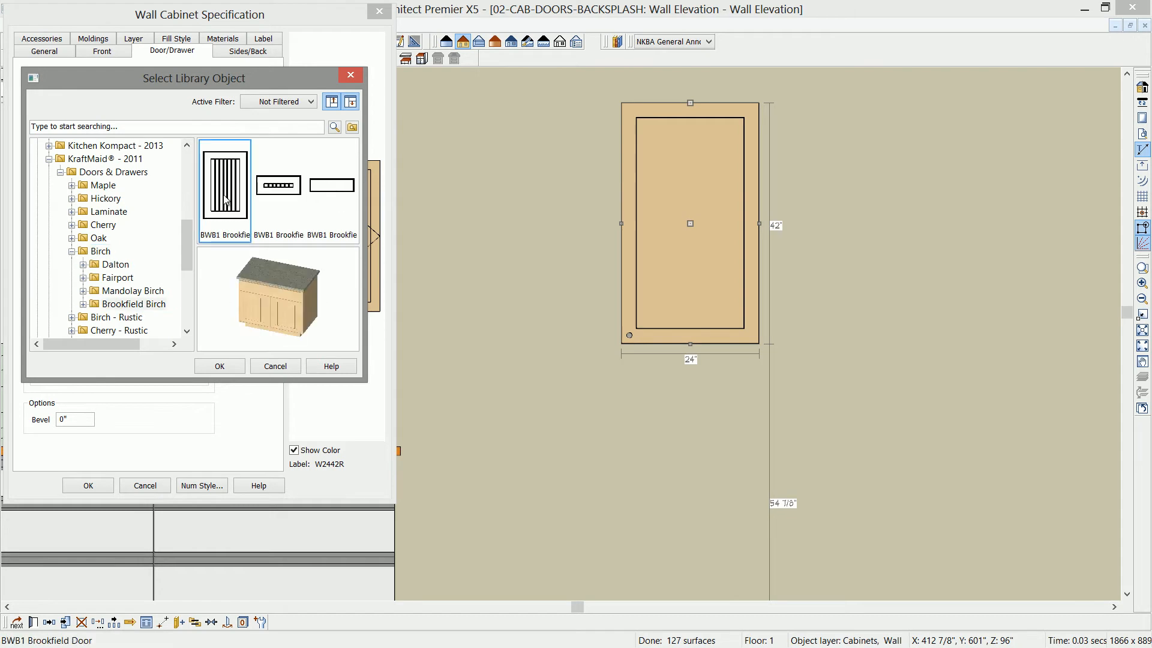
pyautogui.click(220, 366)
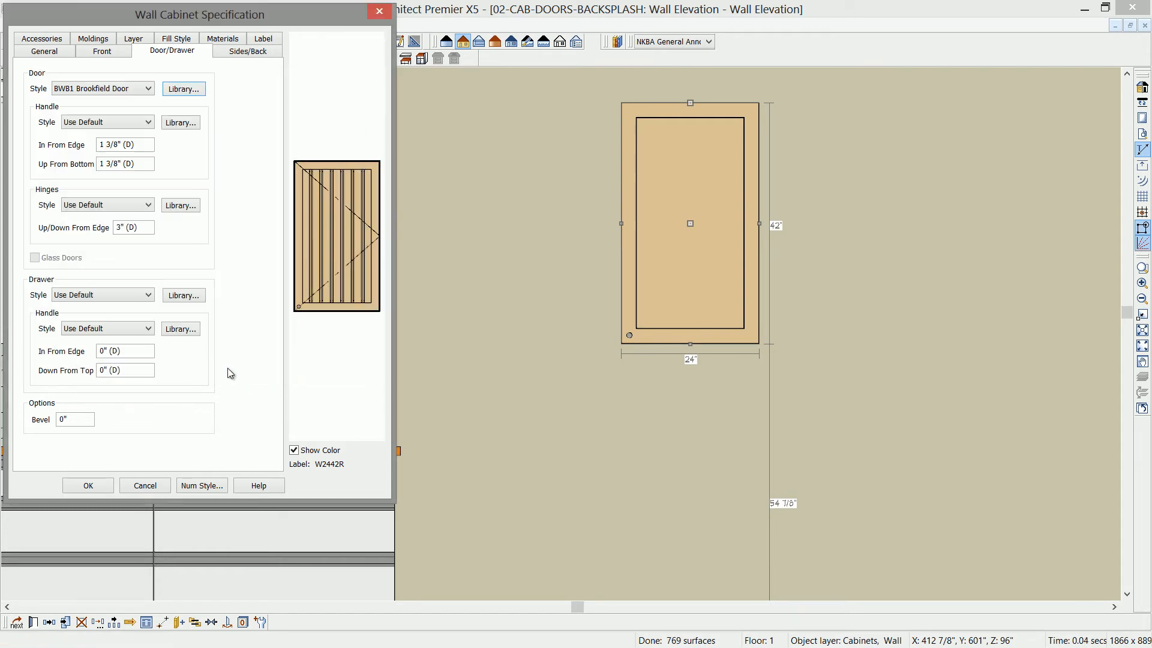
pyautogui.click(96, 487)
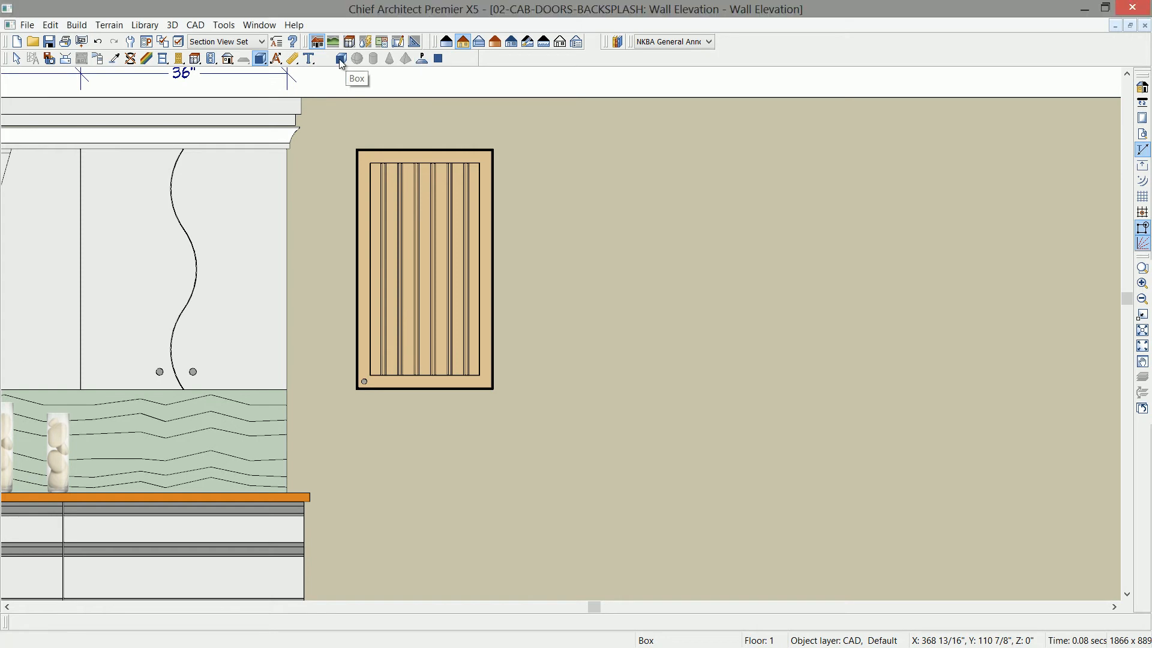
# - Draw a rectangular polyline solid of about 25 by 42 inches on the wall beside the new wall cabinet
pyautogui.click(423, 59)
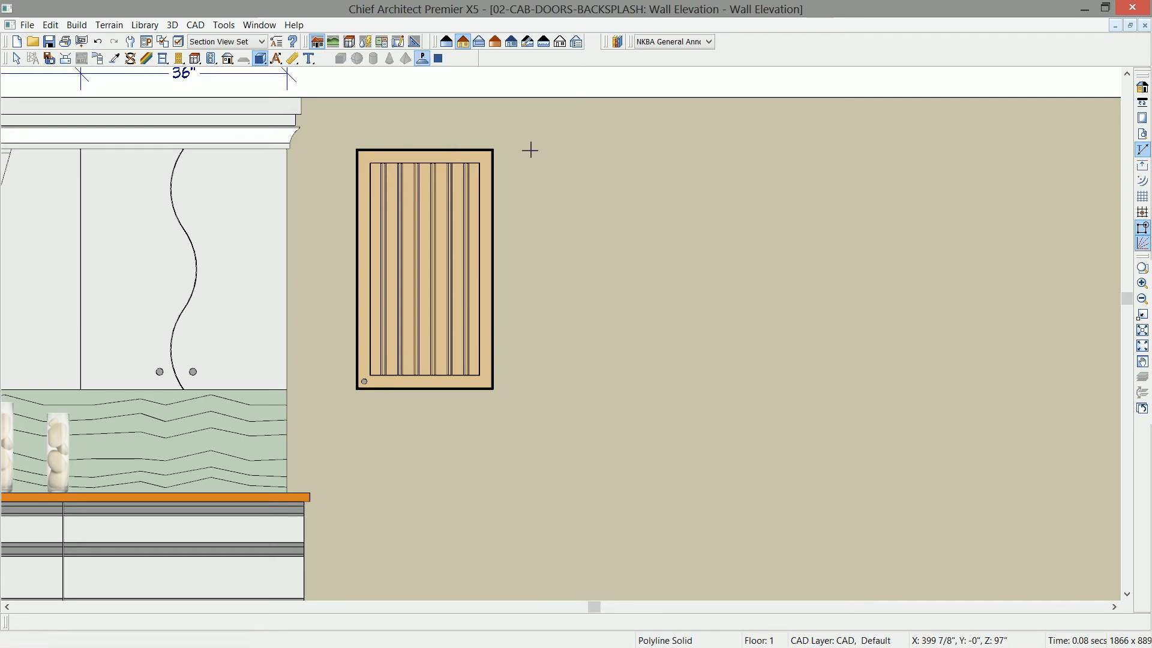
pyautogui.moveTo(529, 150); pyautogui.dragTo(671, 391)
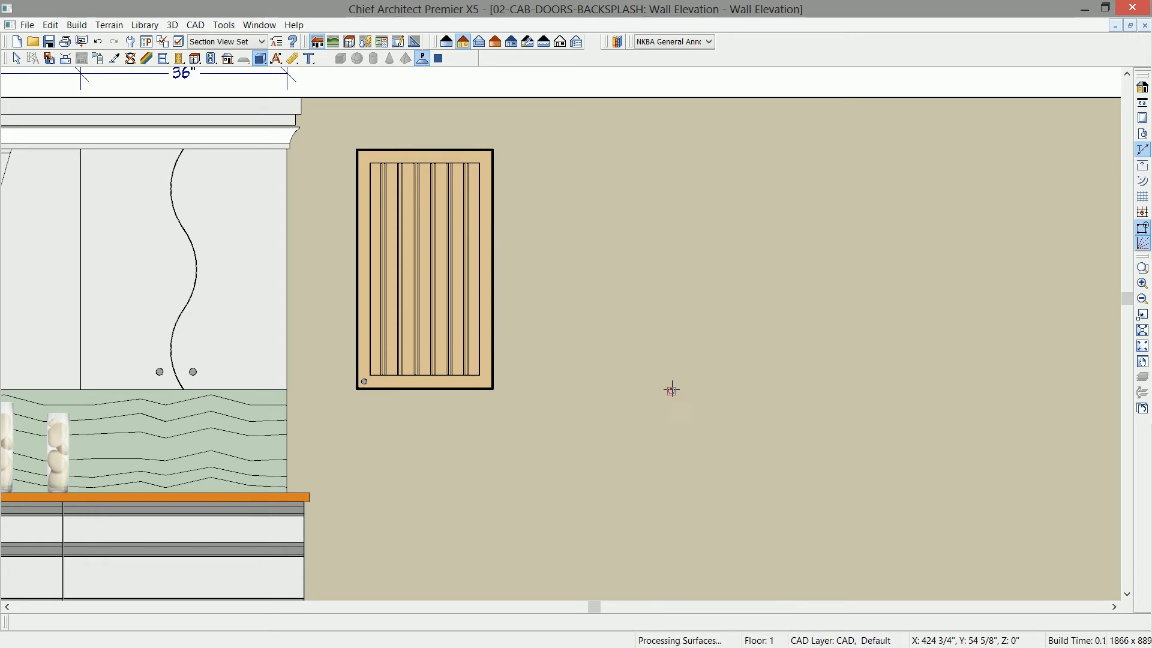
pyautogui.click(671, 355)
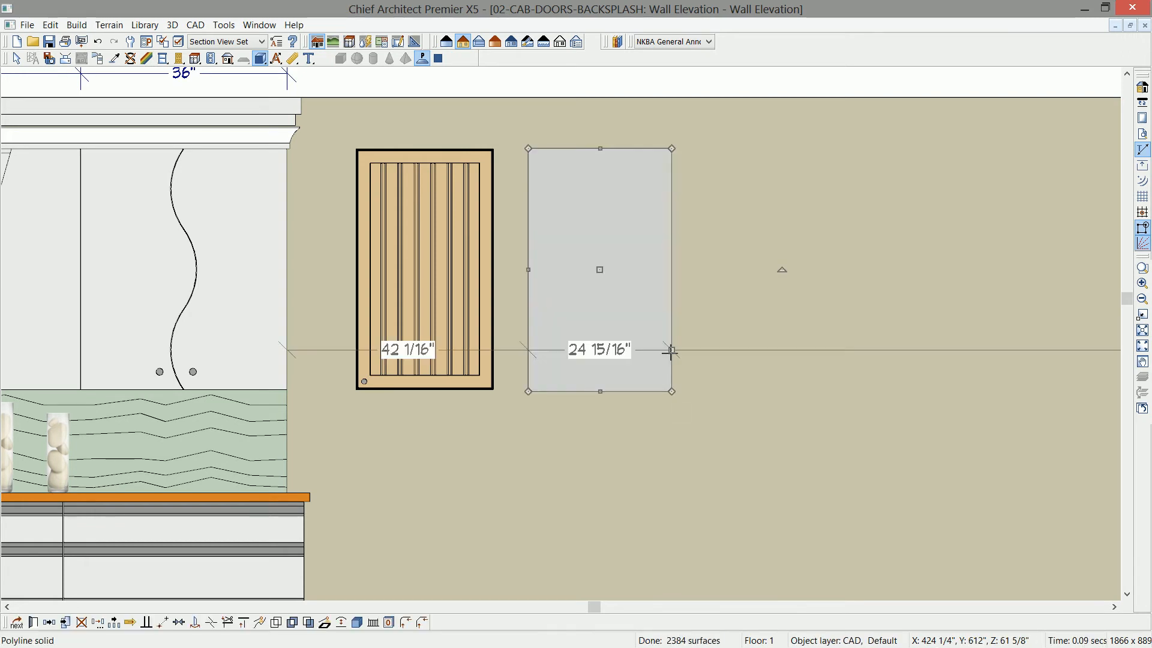
# - Set the polyline solid's width to 24 inches and its height to 42 inches
pyautogui.click(600, 362)
pyautogui.write('24')
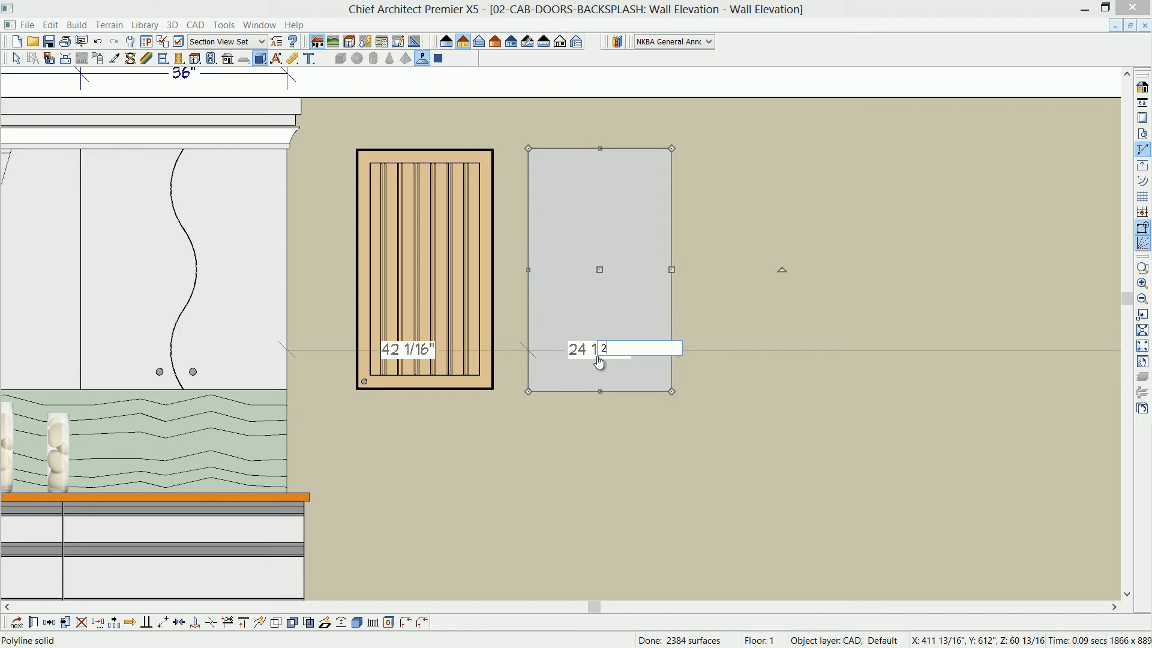
pyautogui.press('Return')
pyautogui.click(624, 273)
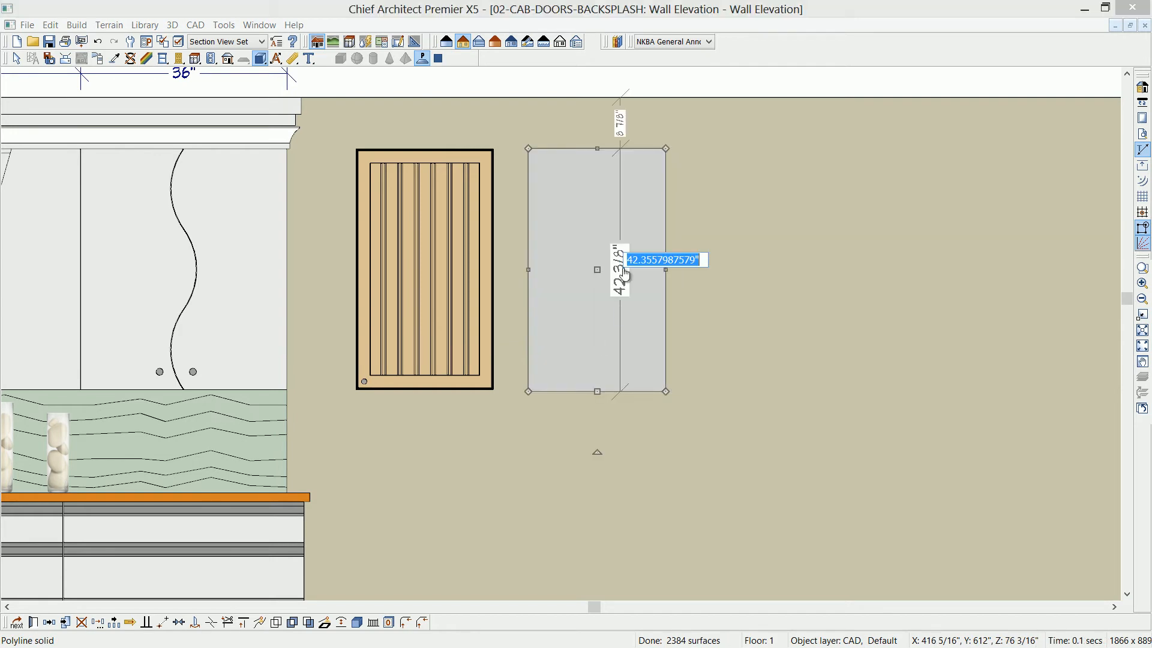
pyautogui.write('42')
pyautogui.press('Return')
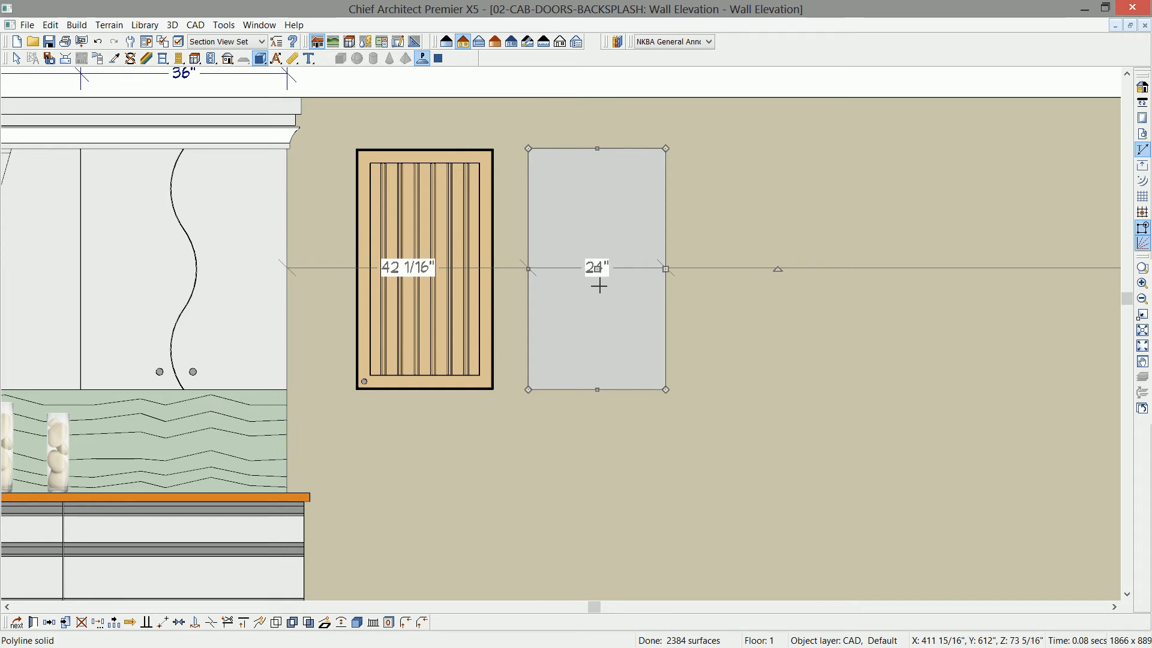
# - Copy the 24 by 42 inch polyline solid to the wall area on its right and set the copy's thickness to .5 inch
pyautogui.click(52, 625)
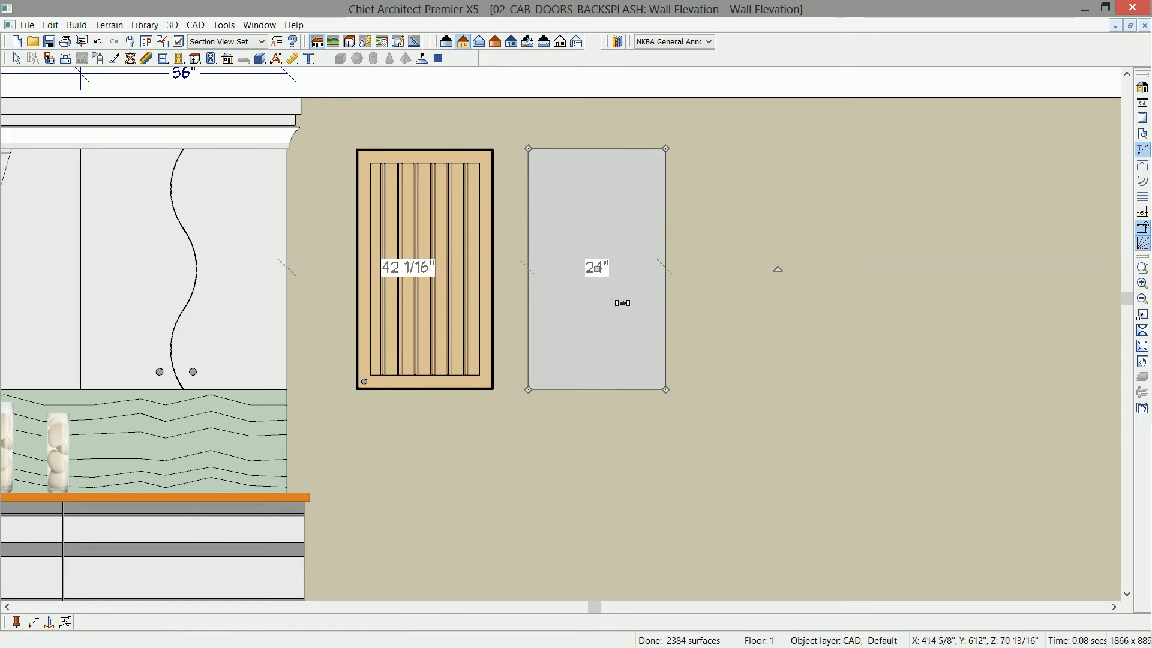
pyautogui.moveTo(597, 267); pyautogui.dragTo(771, 277)
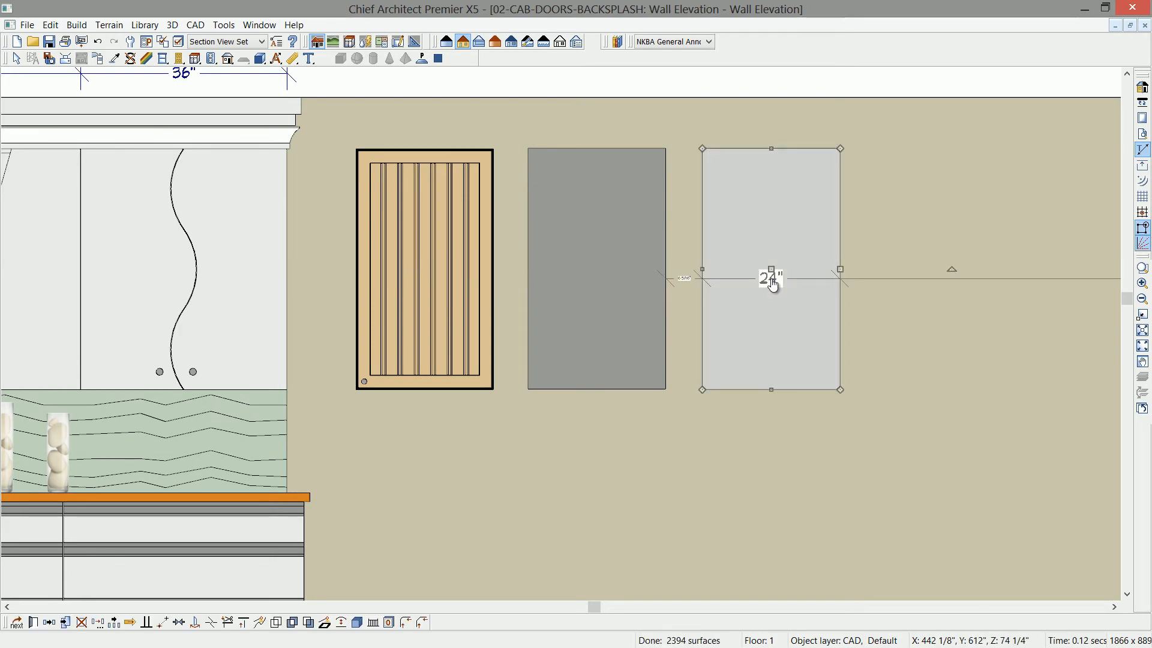
pyautogui.click(800, 204)
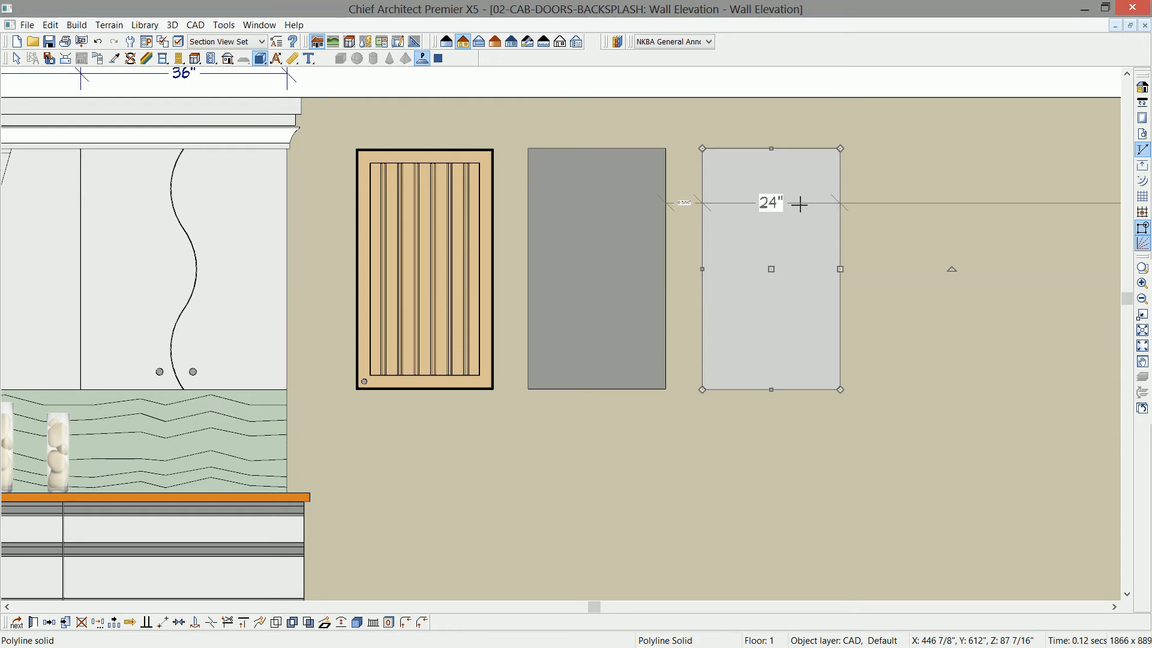
pyautogui.doubleClick(799, 204)
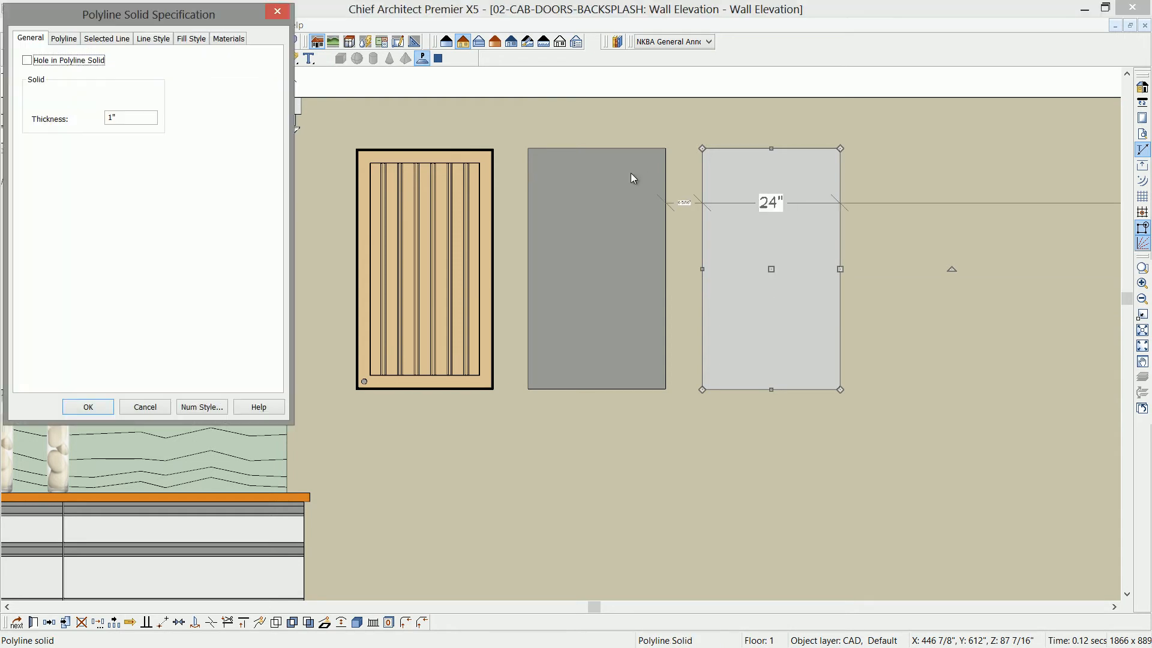
pyautogui.moveTo(137, 14); pyautogui.dragTo(260, 80)
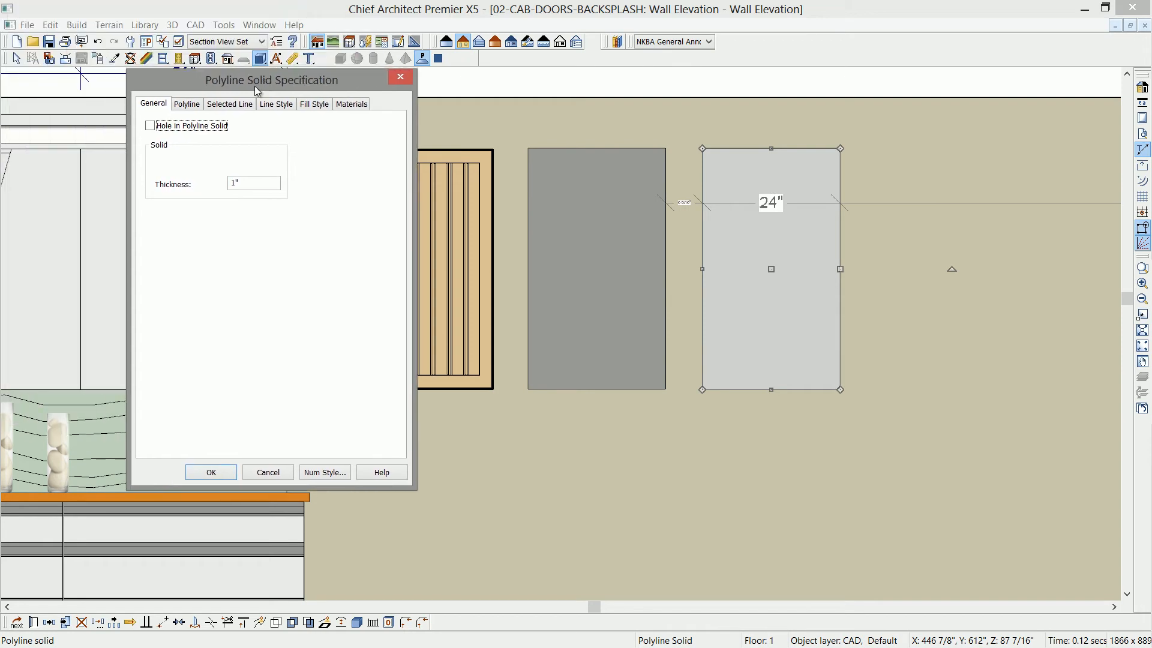
pyautogui.press('Tab')
pyautogui.write('.5')
pyautogui.click(225, 473)
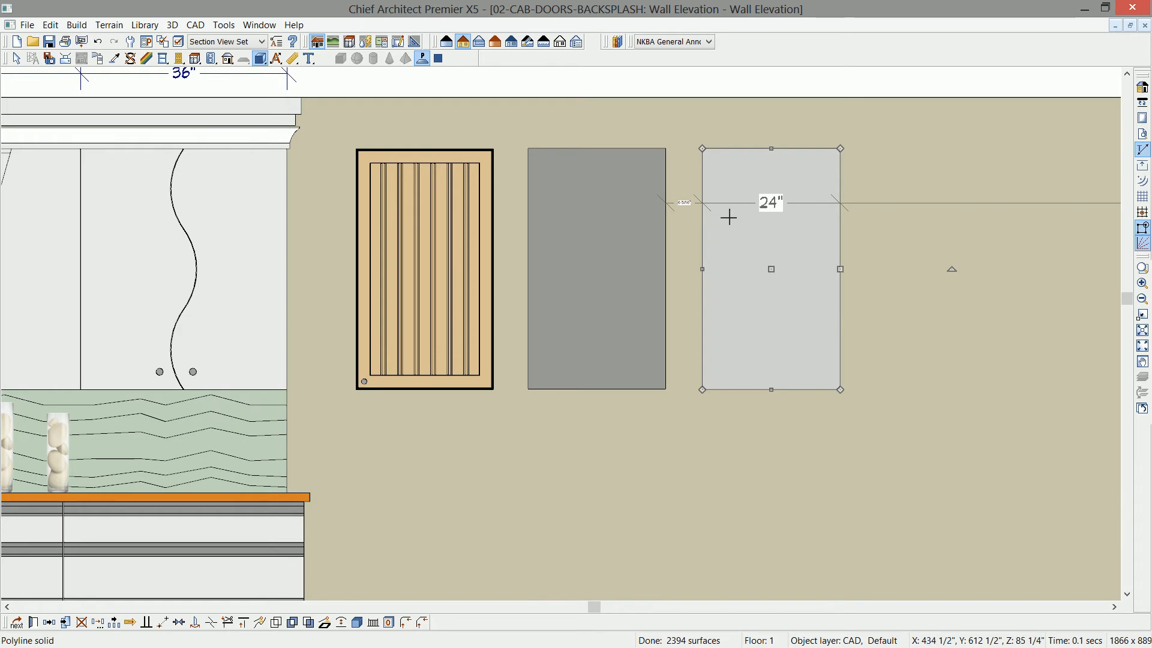
# - Duplicate the copied solid in place and shrink the duplicate inward from its lower-left corner by 2.25 inches in both X and Y, relative to start
pyautogui.click(65, 624)
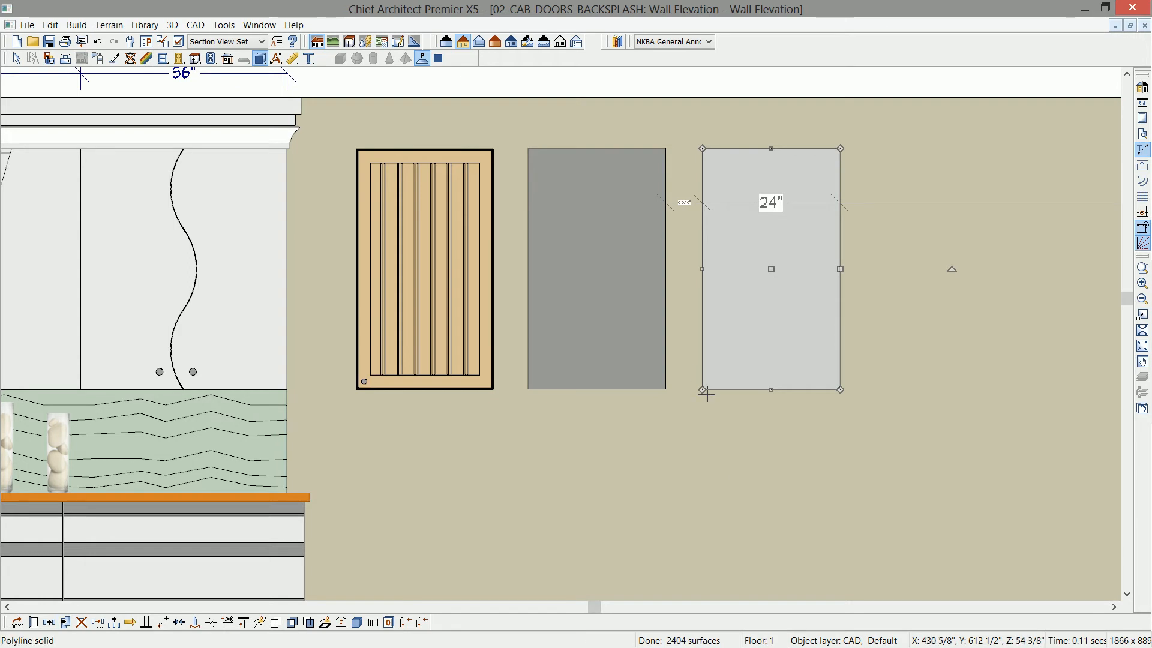
pyautogui.moveTo(708, 395); pyautogui.dragTo(723, 379)
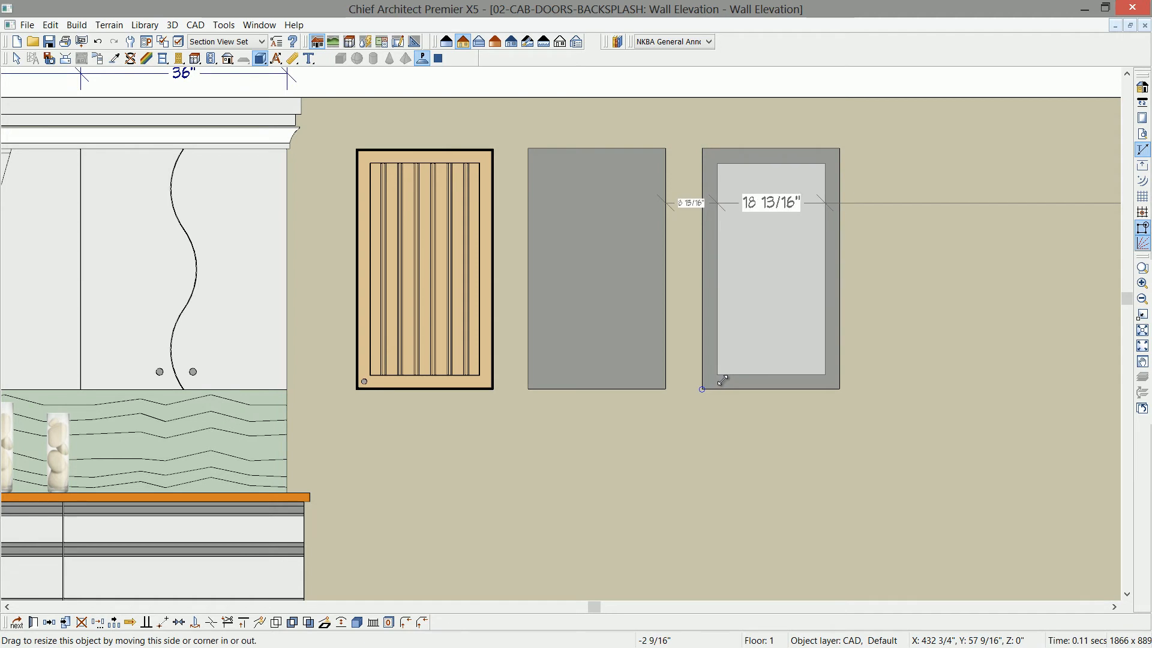
pyautogui.press('Tab')
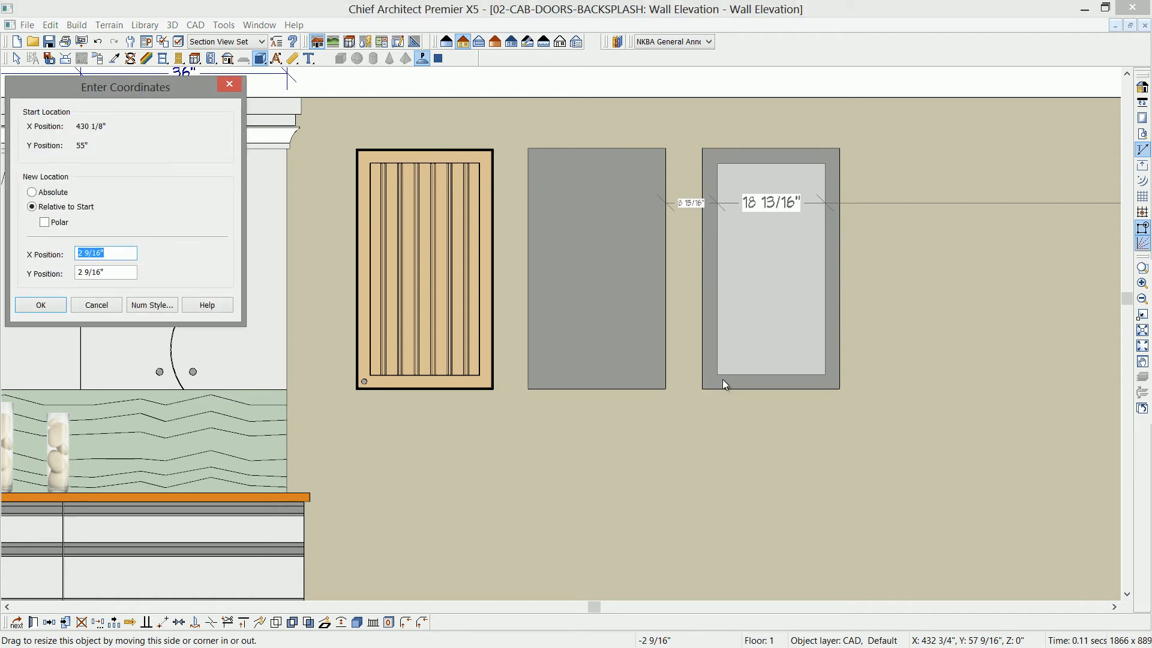
pyautogui.moveTo(131, 81)
pyautogui.mouseDown()
pyautogui.moveTo(419, 185)
pyautogui.moveTo(521, 184)
pyautogui.mouseUp()
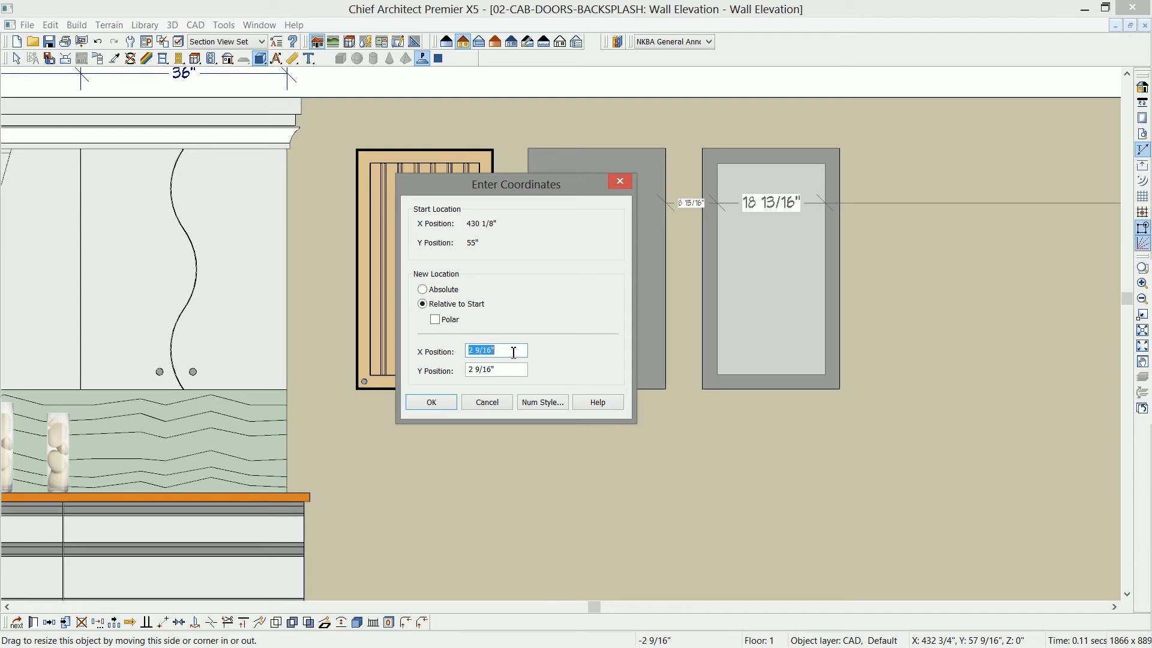
pyautogui.write('2.25')
pyautogui.press('Tab')
pyautogui.write('2.25')
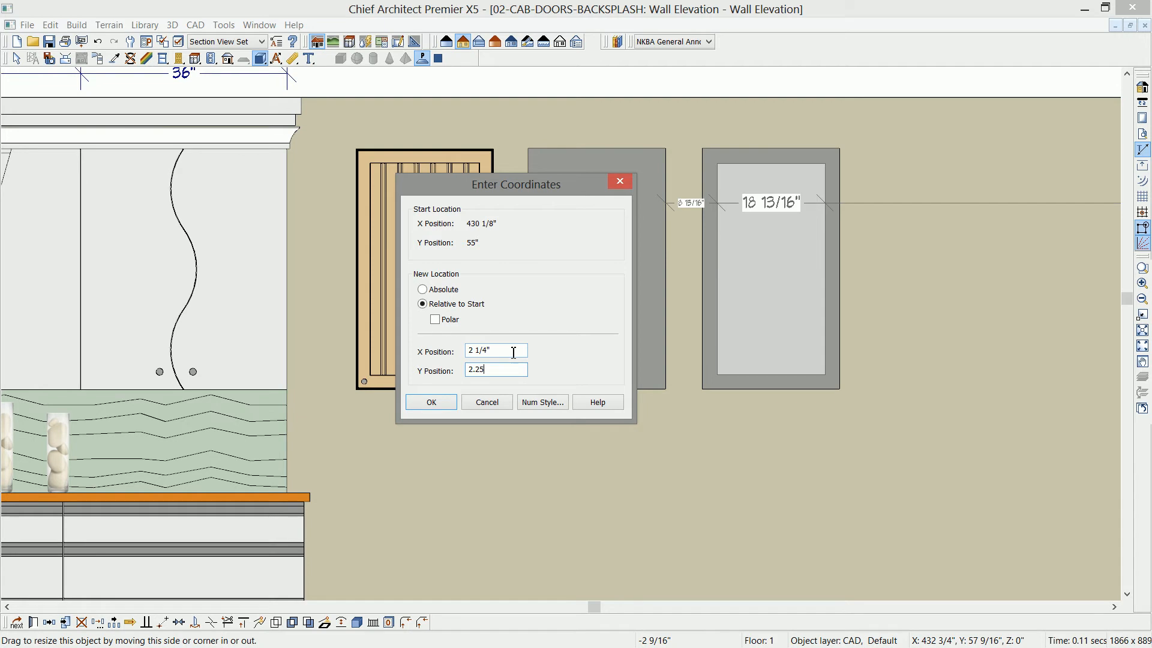
pyautogui.click(431, 407)
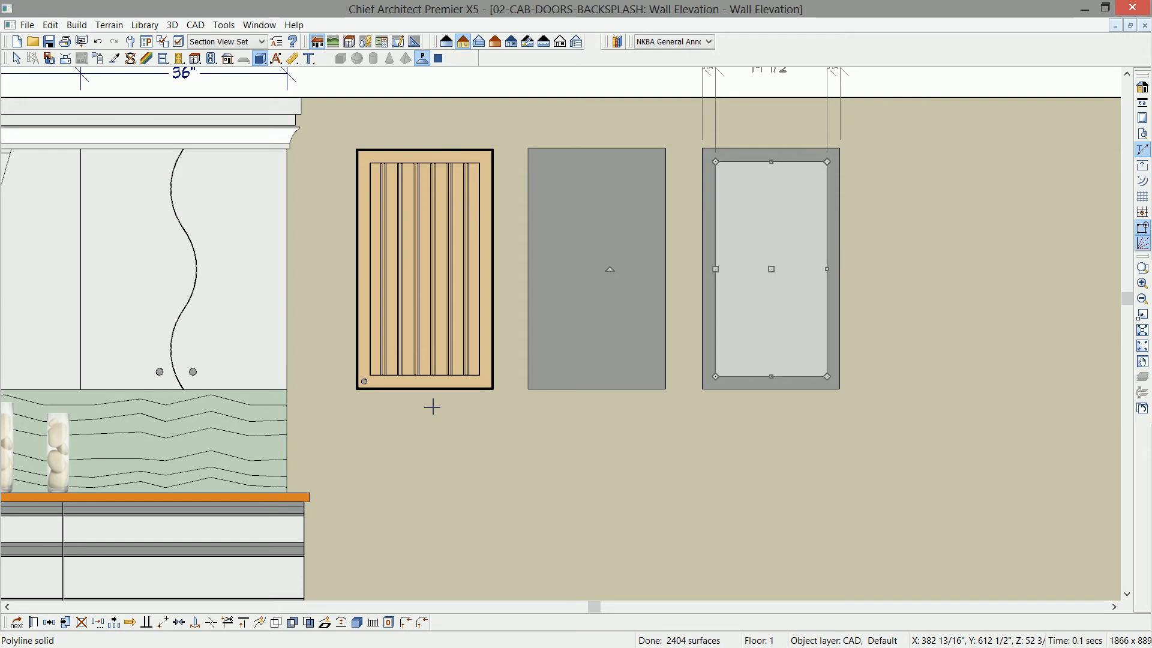
# - Turn the smaller inner polyline solid into a hole in the 24 by 42 inch polyline solid around it
pyautogui.hotkey('ctrl', 'e')
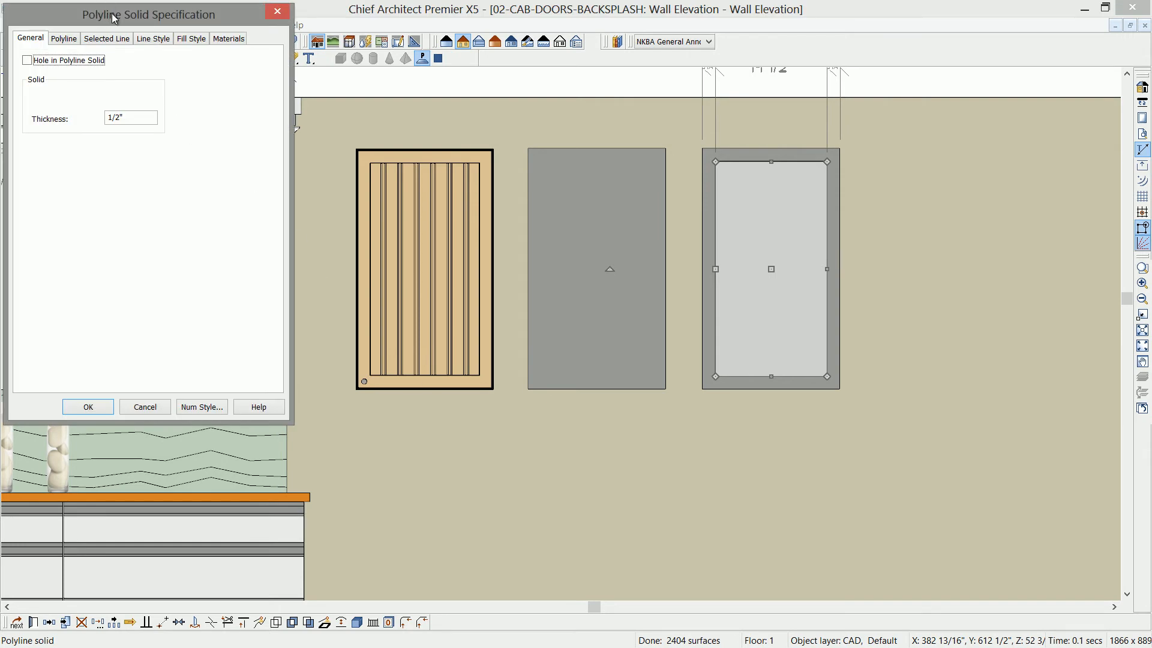
pyautogui.moveTo(92, 11); pyautogui.dragTo(449, 101)
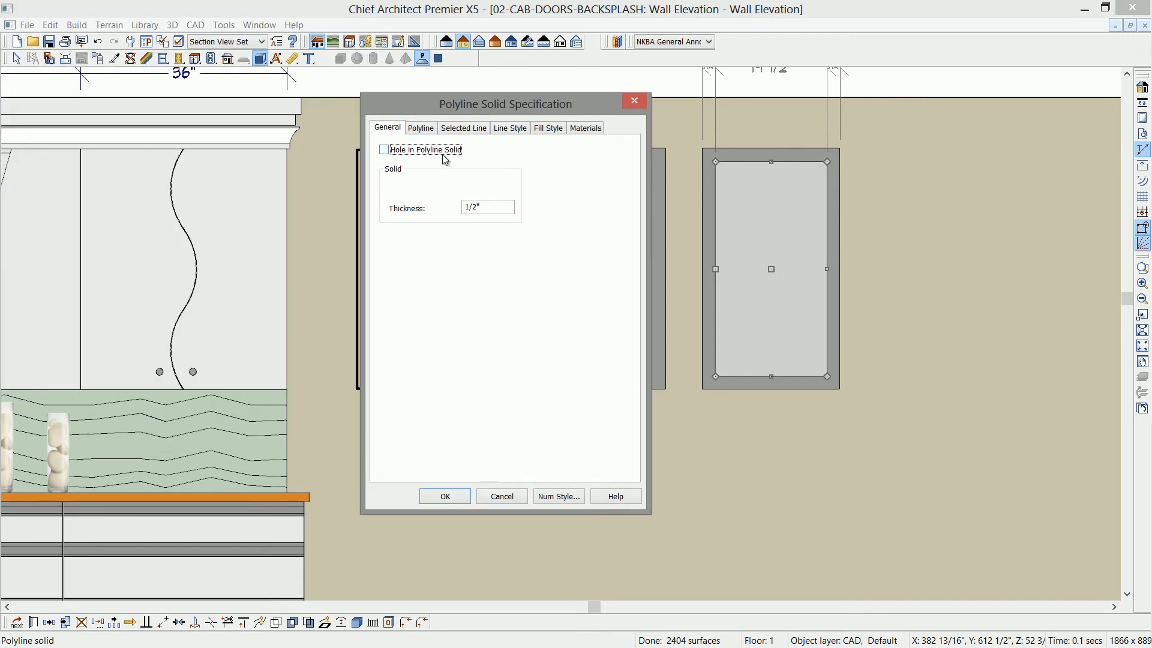
pyautogui.click(386, 151)
pyautogui.click(447, 497)
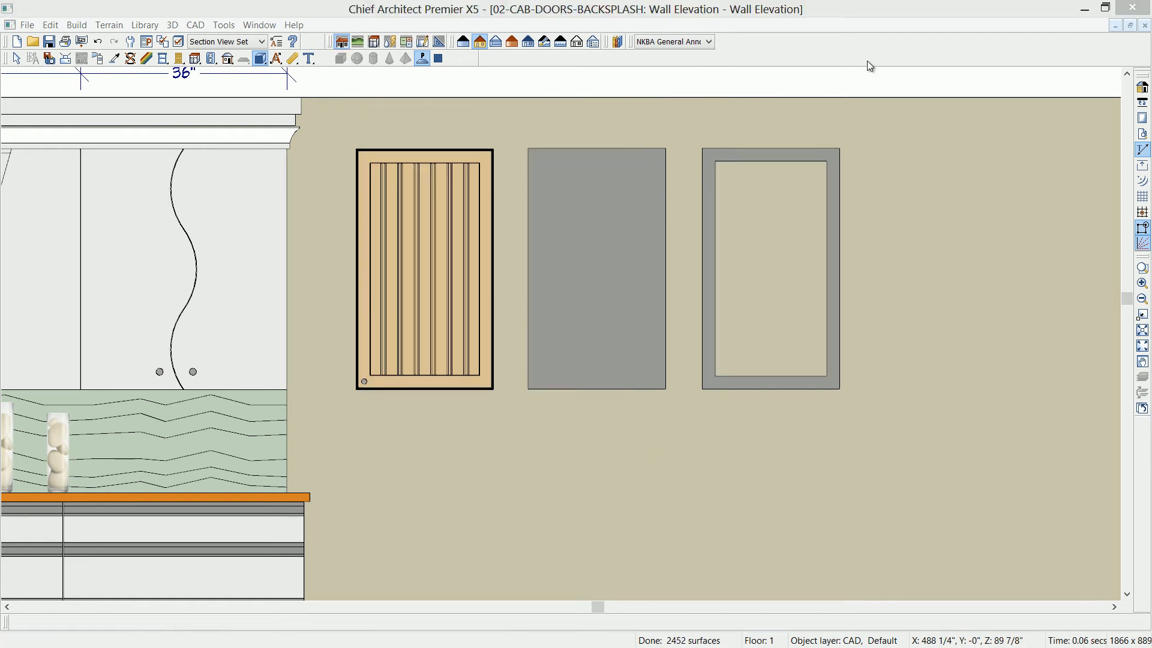
# - Pick up the Alder (blonde) material from the wall cabinet and apply it to the solid slab and the open frame
pyautogui.click(114, 60)
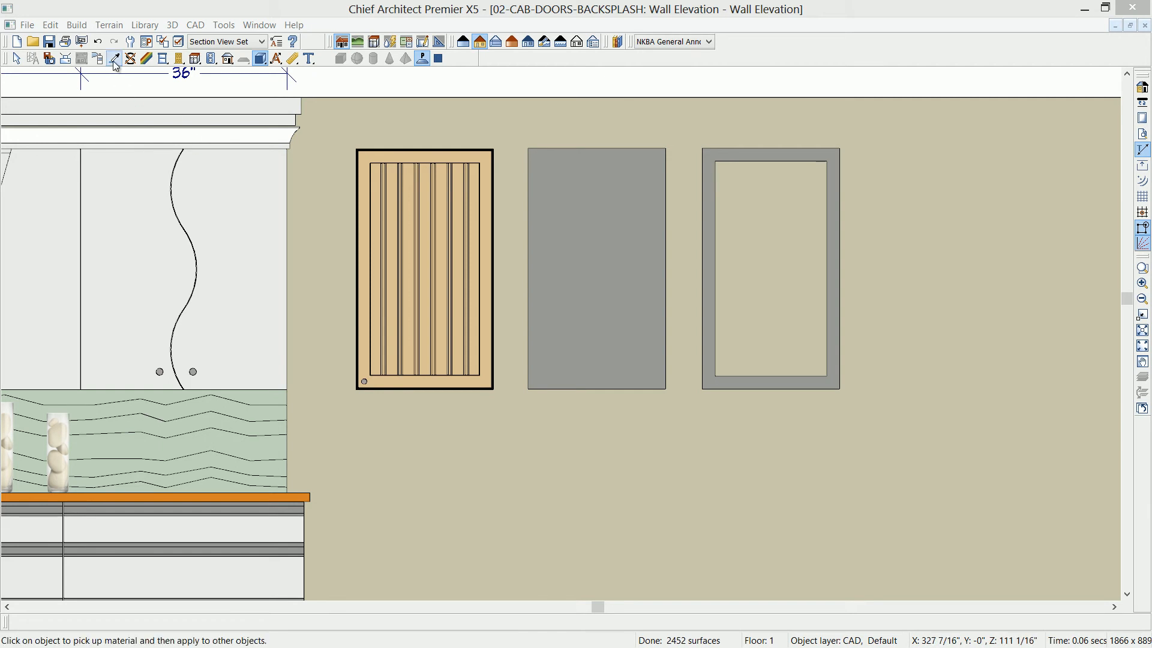
pyautogui.click(442, 174)
pyautogui.click(592, 201)
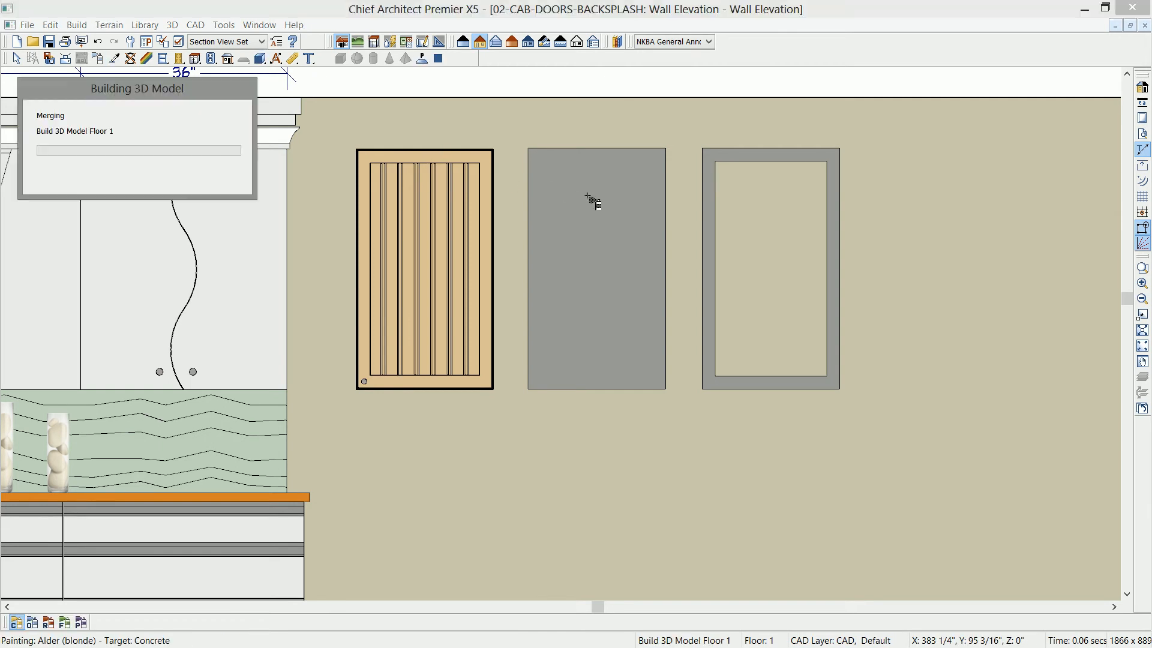
pyautogui.click(709, 155)
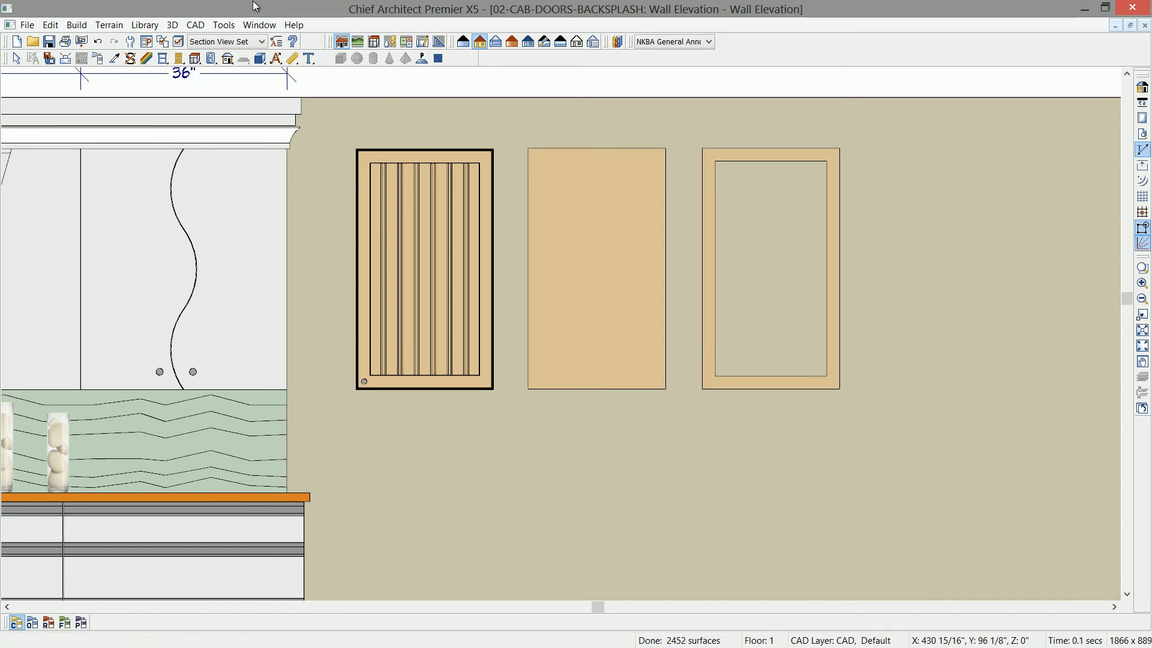
# - Switch to the floor plan and create a perspective floor overview focused on the wall cabinet and the two door solids
pyautogui.click(259, 25)
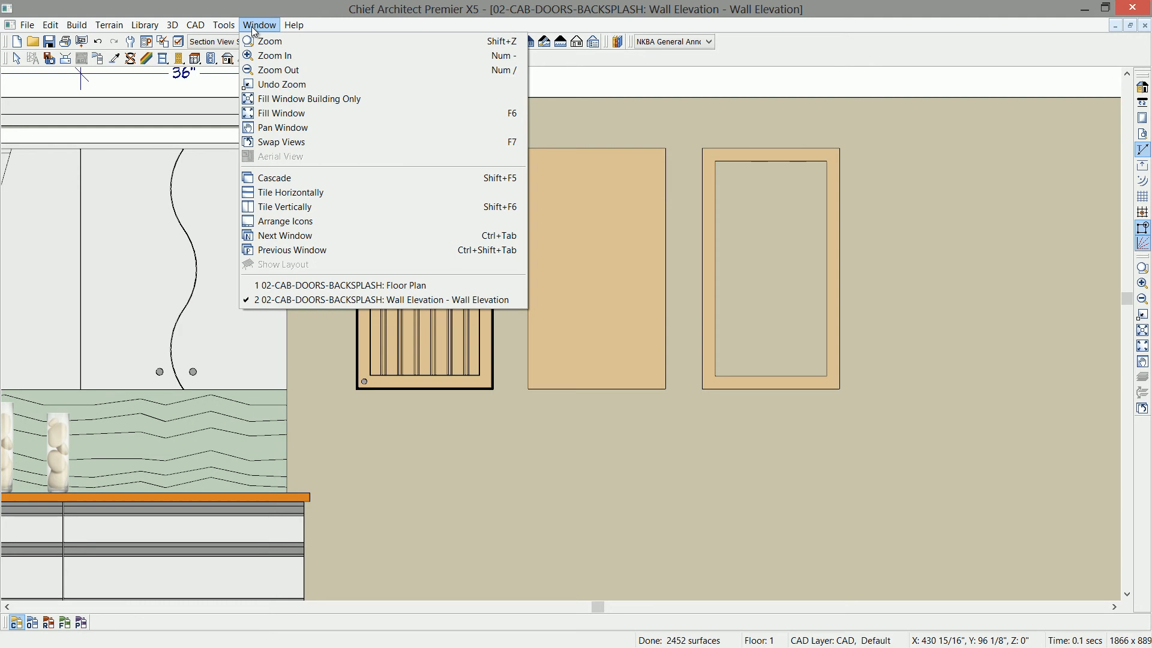
pyautogui.click(336, 285)
pyautogui.click(503, 60)
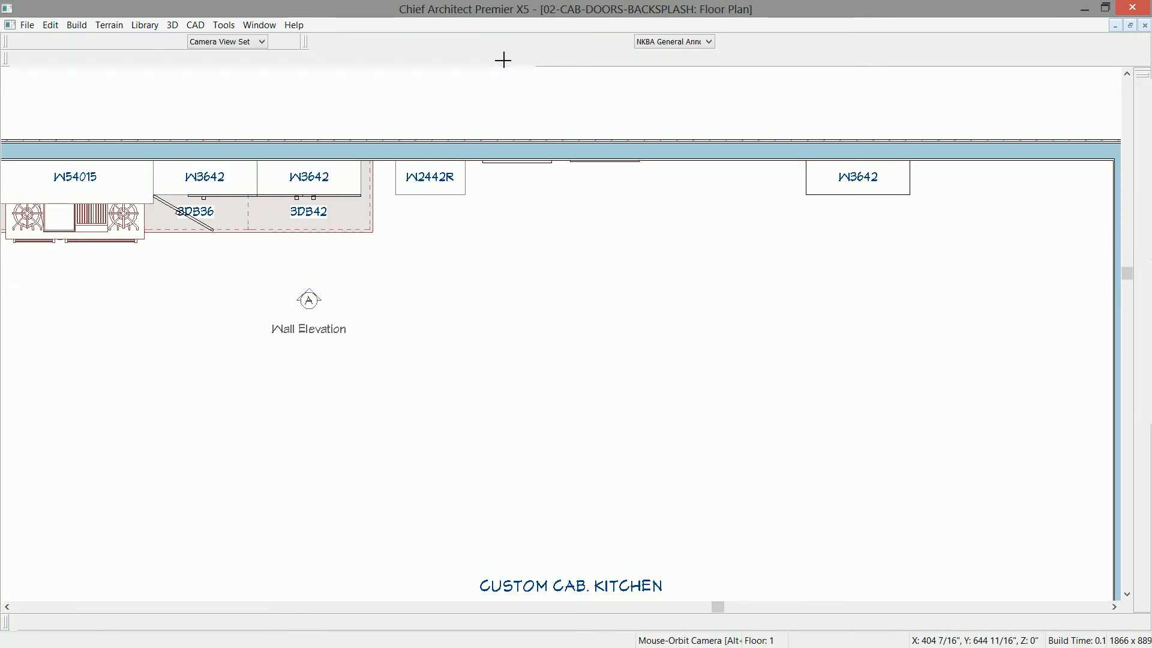
pyautogui.scroll(8, 672, 323)
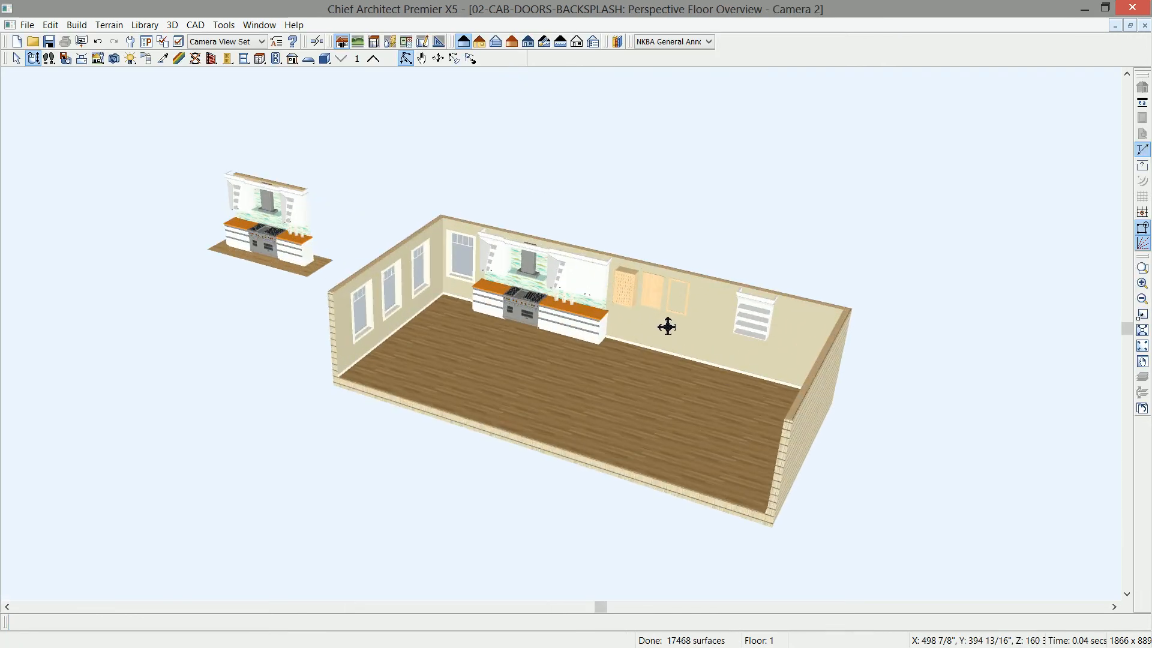
pyautogui.scroll(8, 672, 399)
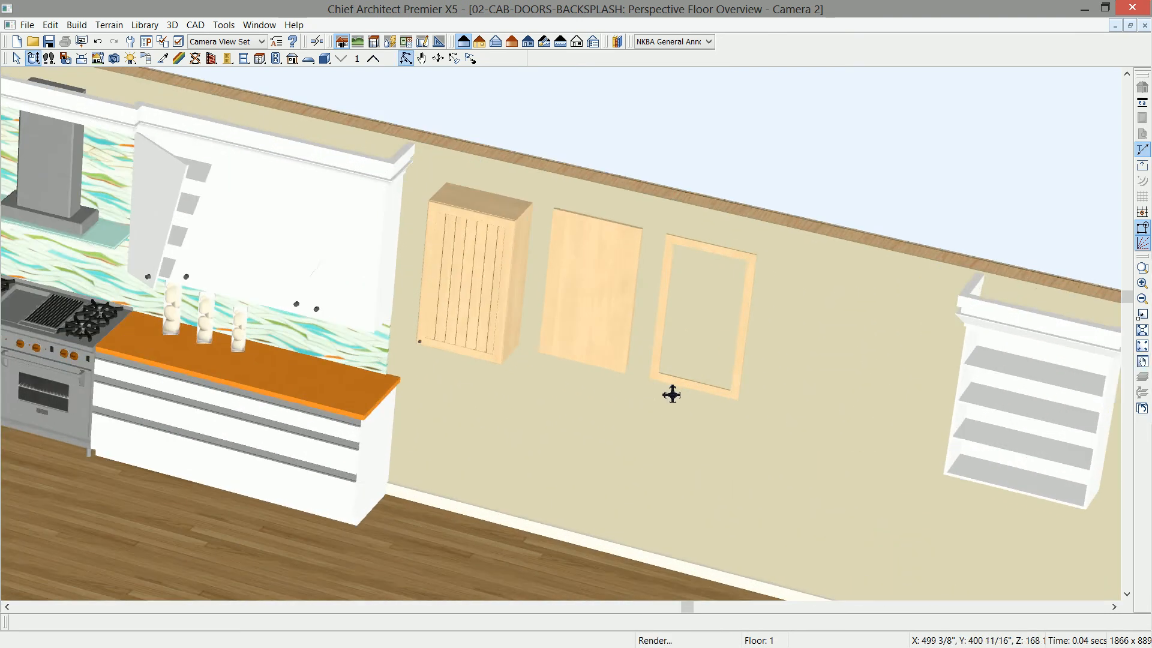
# - Examine the slab door and the frame's opening by selecting each one in the perspective overview
pyautogui.click(560, 336)
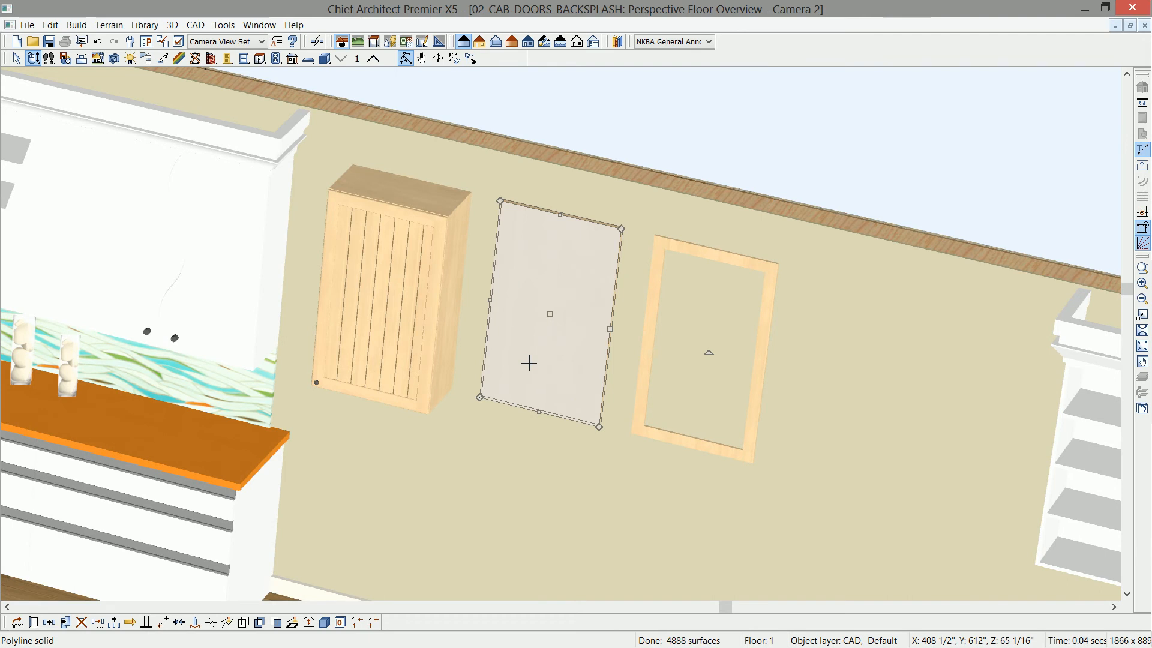
pyautogui.click(658, 301)
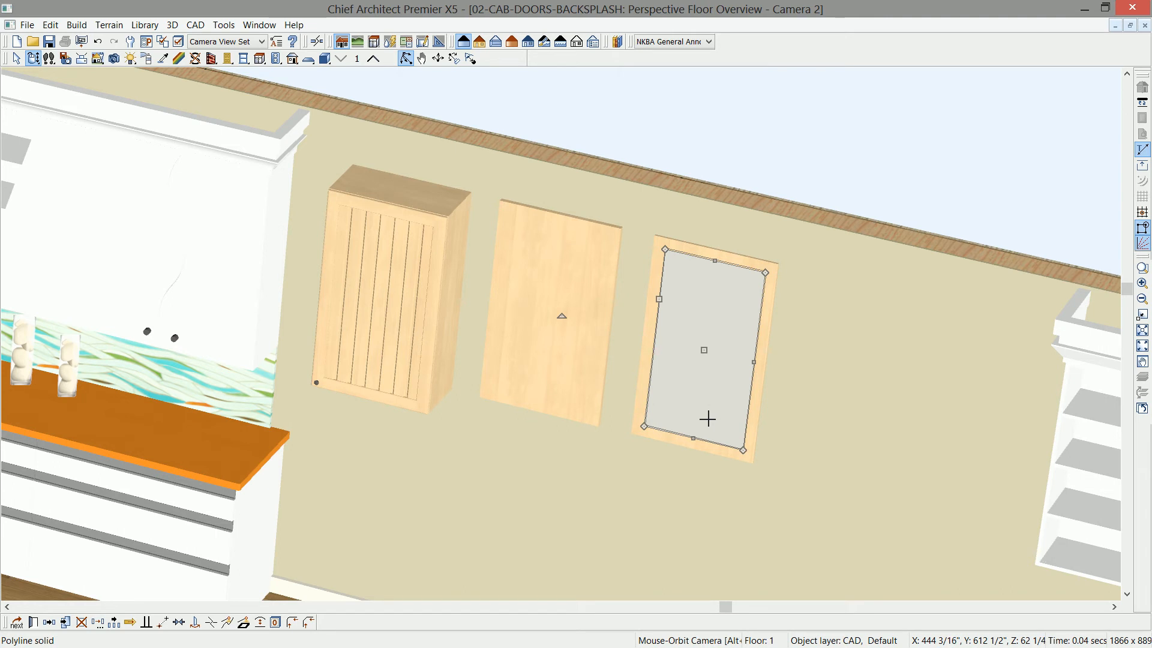
pyautogui.press('space')
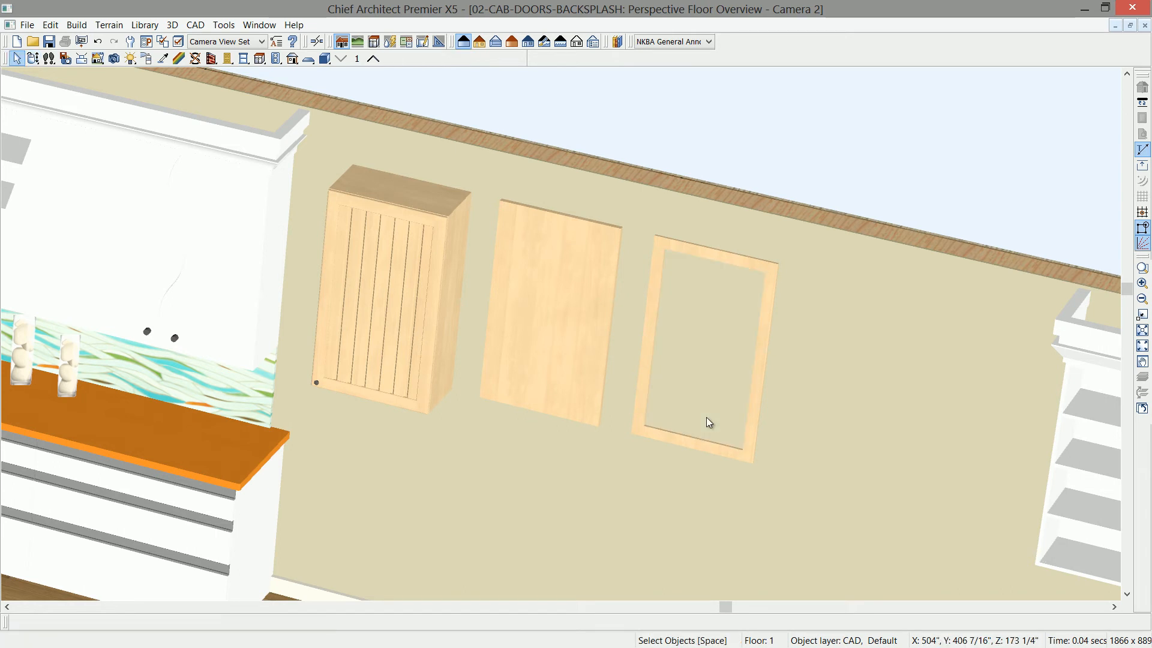
# - Arrange the camera view and wall elevation side by side and render the camera view in the line-drawn vector style
pyautogui.scroll(4, 710, 415)
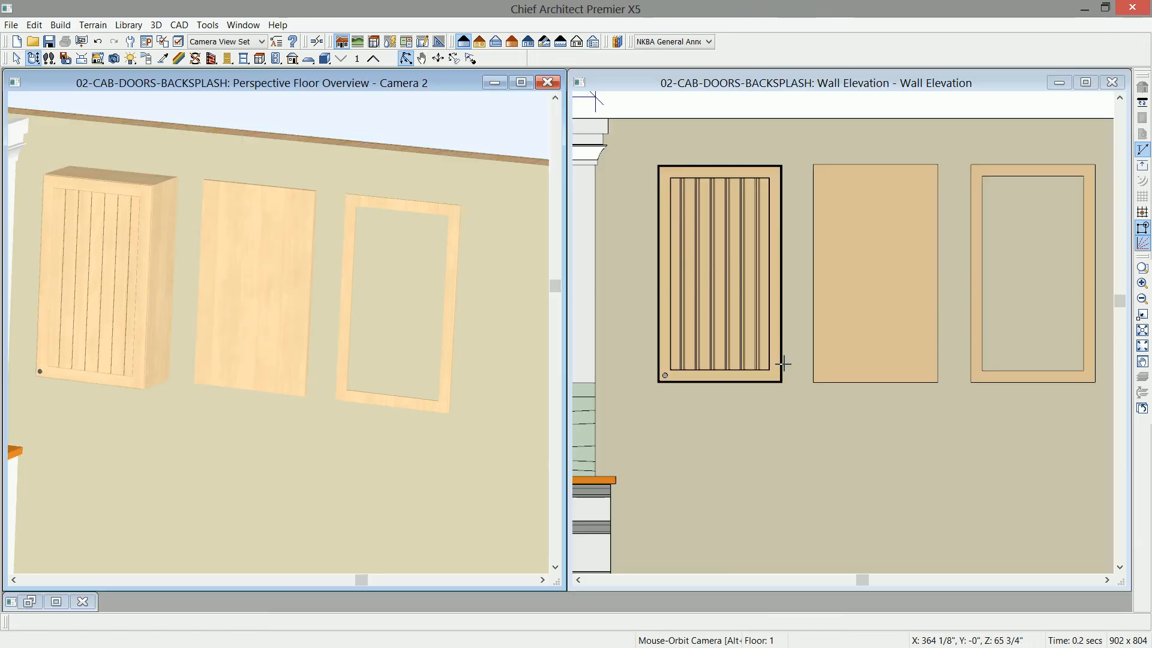
pyautogui.click(480, 41)
pyautogui.moveTo(434, 325); pyautogui.dragTo(393, 326)
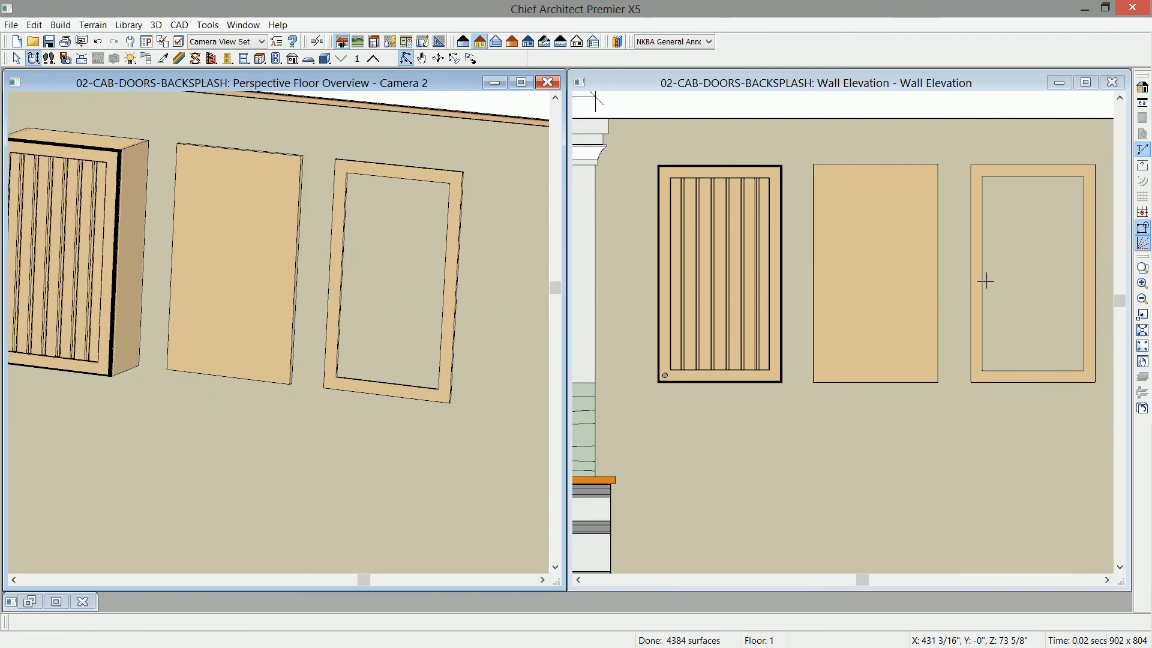
# - Select the frame's rectangular hole in the wall elevation and make a copy of it in place
pyautogui.click(908, 286)
pyautogui.moveTo(909, 286); pyautogui.dragTo(874, 286, button='middle')
pyautogui.scroll(2, 897, 277)
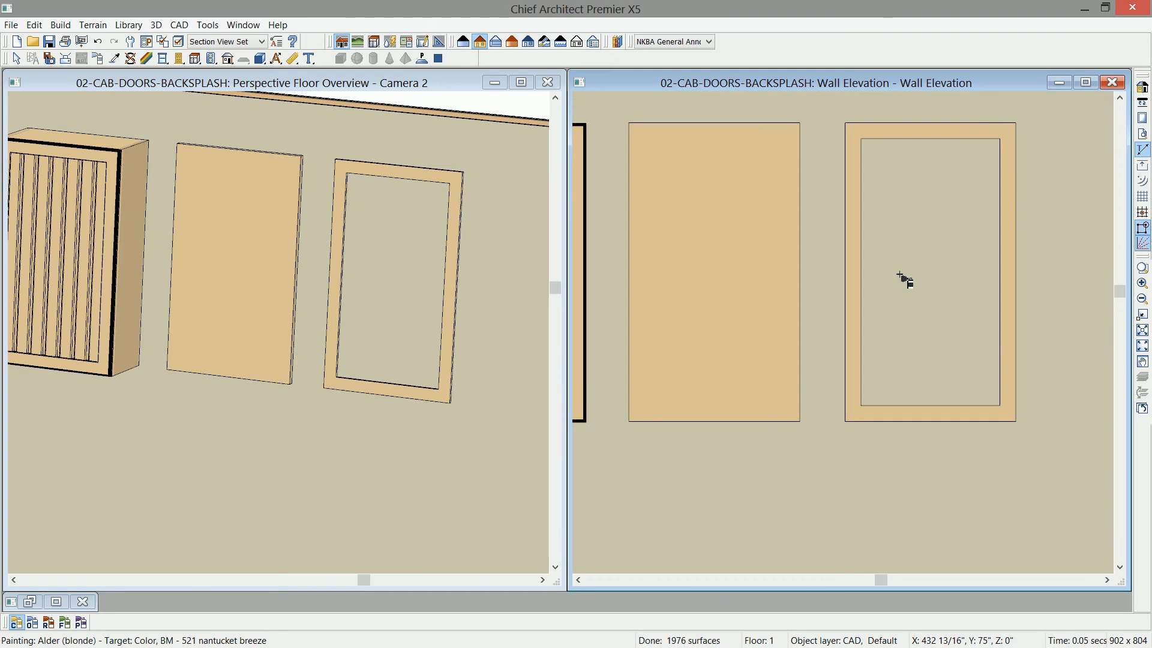
pyautogui.click(862, 293)
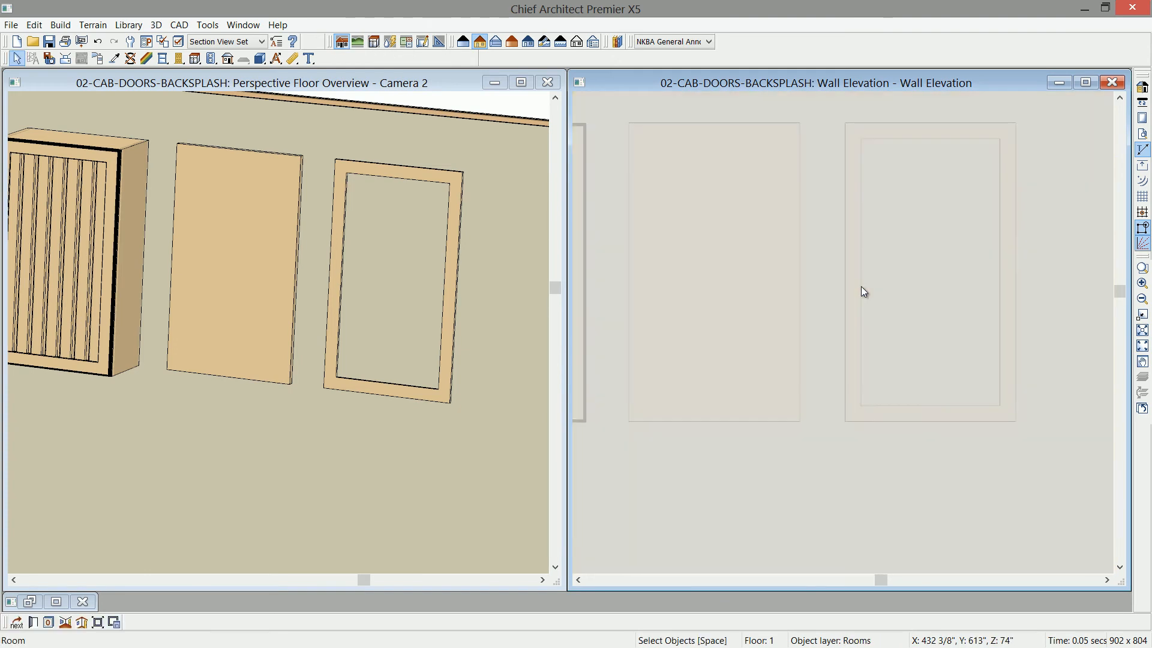
pyautogui.press('Tab')
pyautogui.press('Tab')
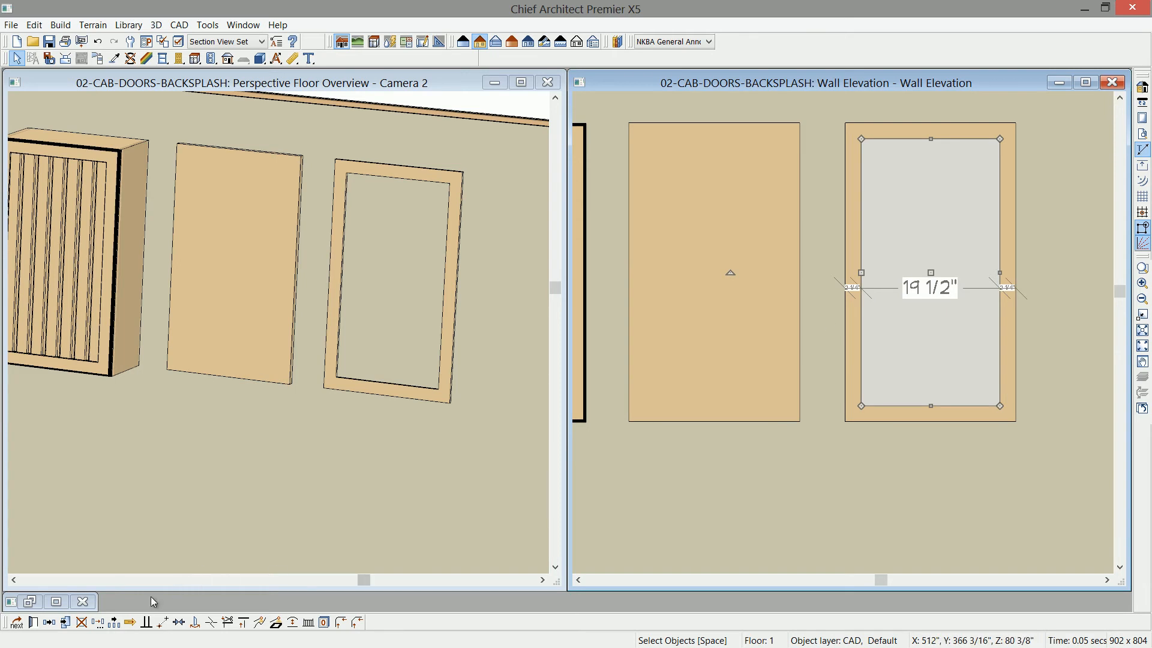
pyautogui.click(67, 624)
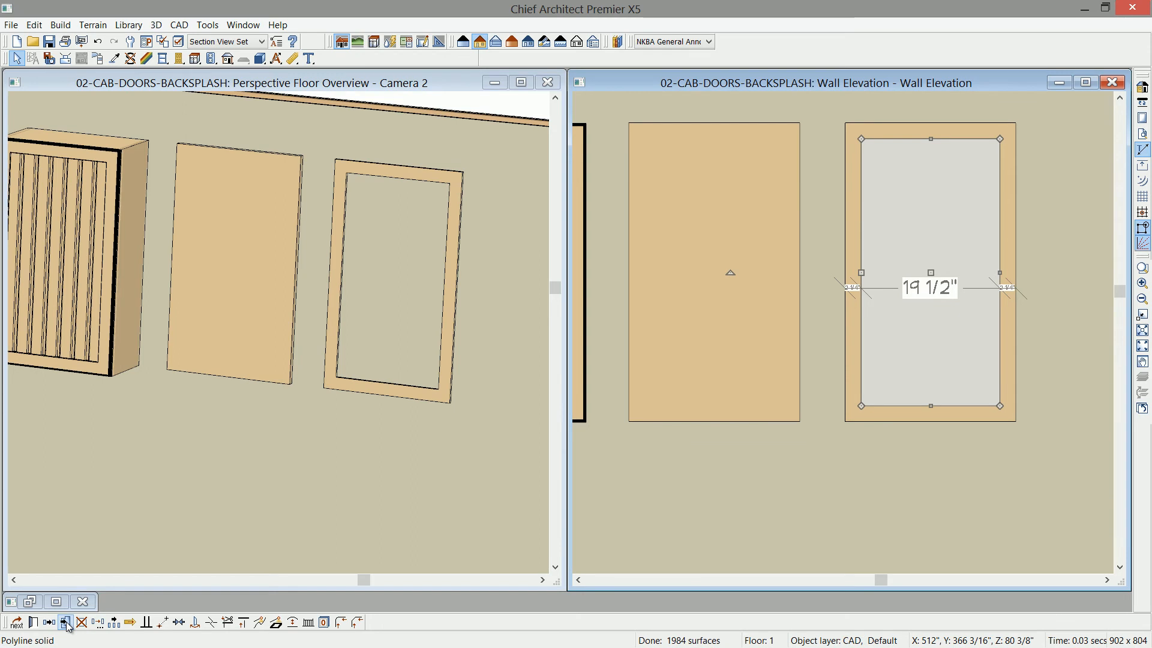
# - Convert the copied opening outline to a plain polyline and turn that polyline into a 3D Molding Polyline
pyautogui.click(277, 626)
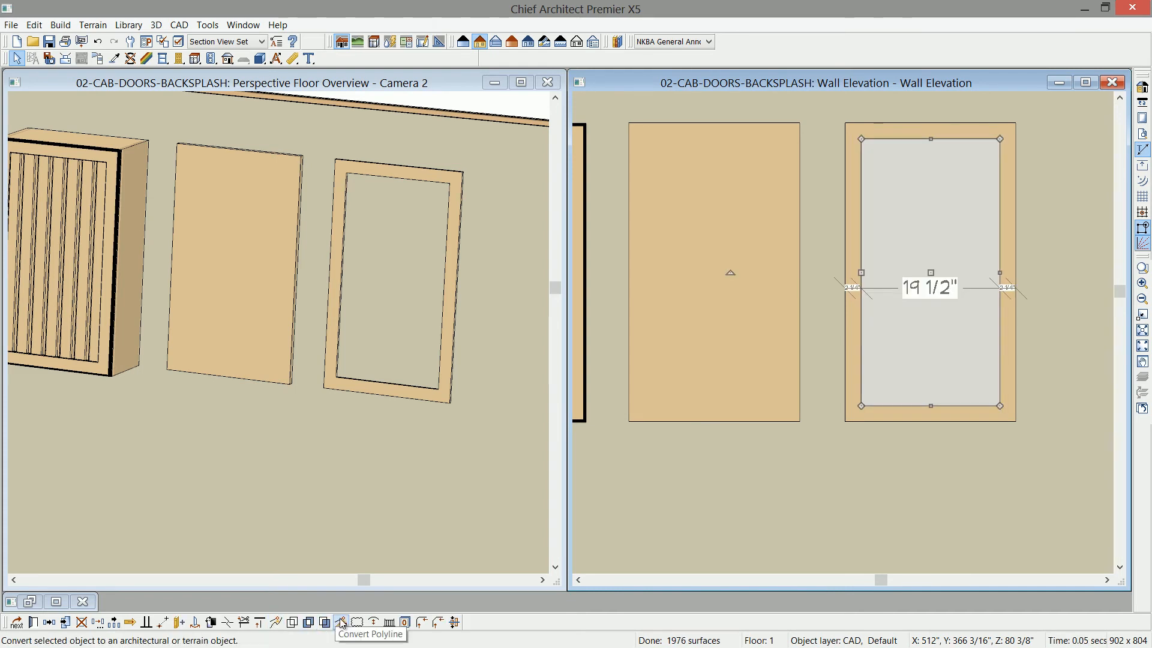
pyautogui.click(340, 624)
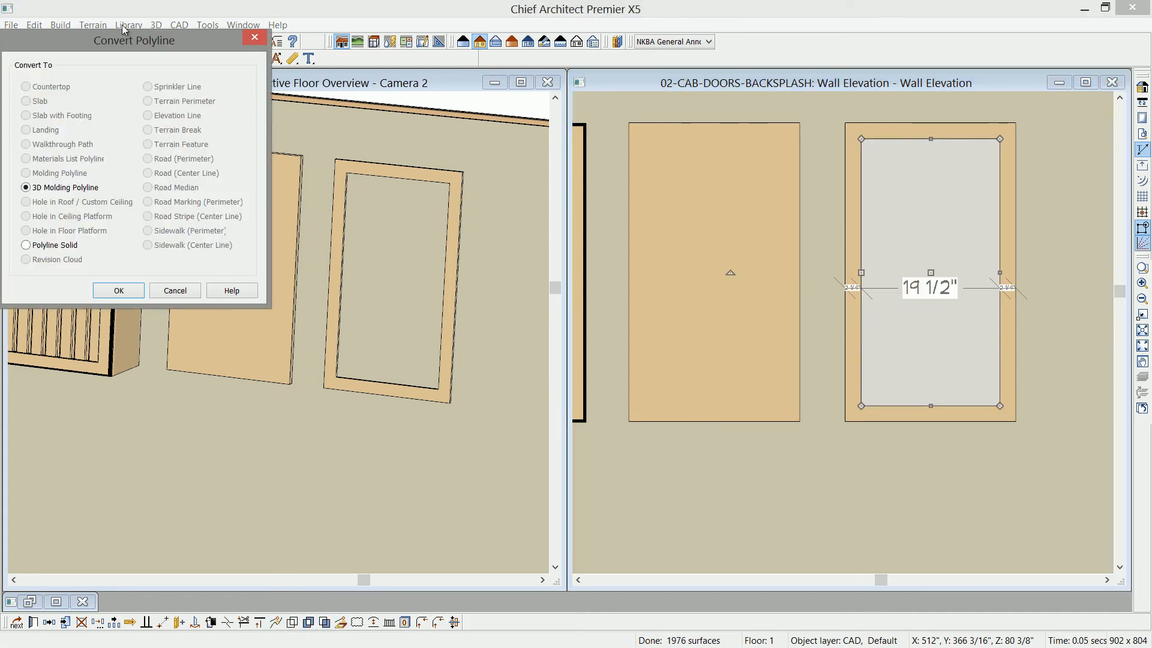
pyautogui.moveTo(122, 41); pyautogui.dragTo(349, 159)
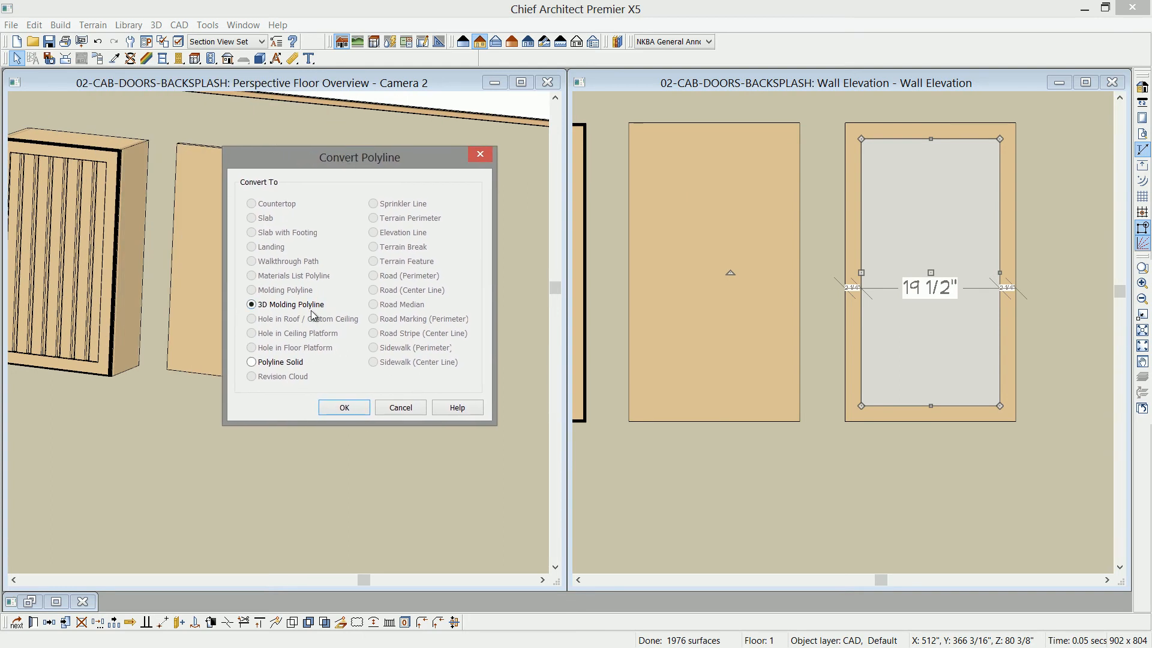
pyautogui.click(344, 407)
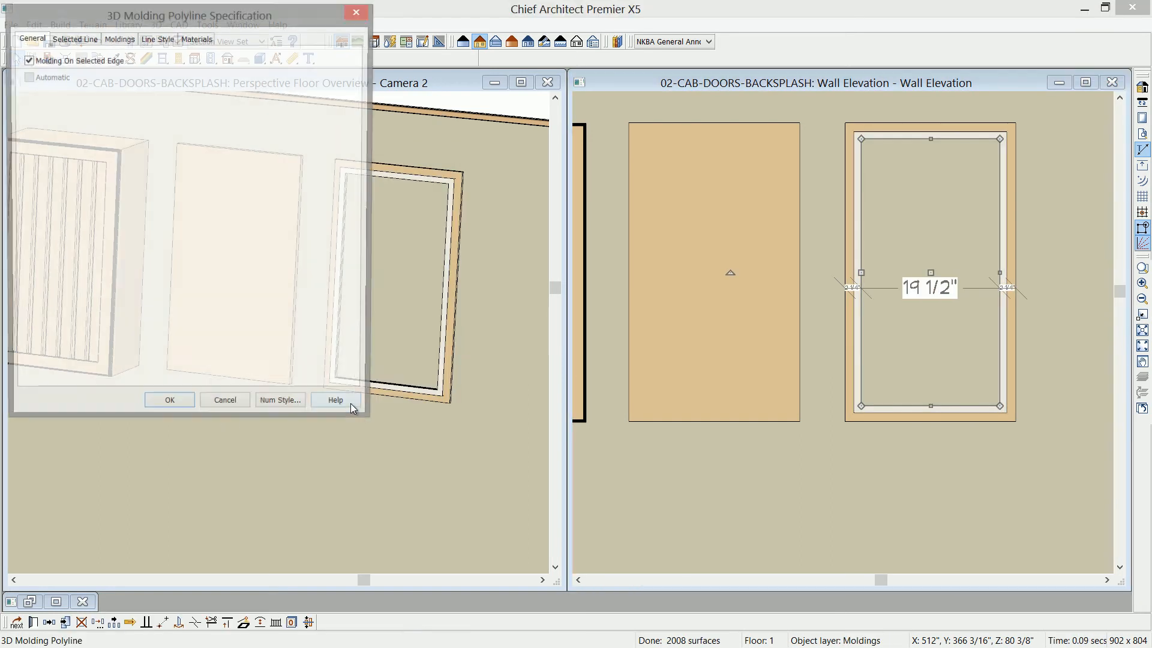
# - Assign the PR-05 picture rail profile from the core molding catalog to the 3D molding polyline
pyautogui.moveTo(201, 17); pyautogui.dragTo(315, 92)
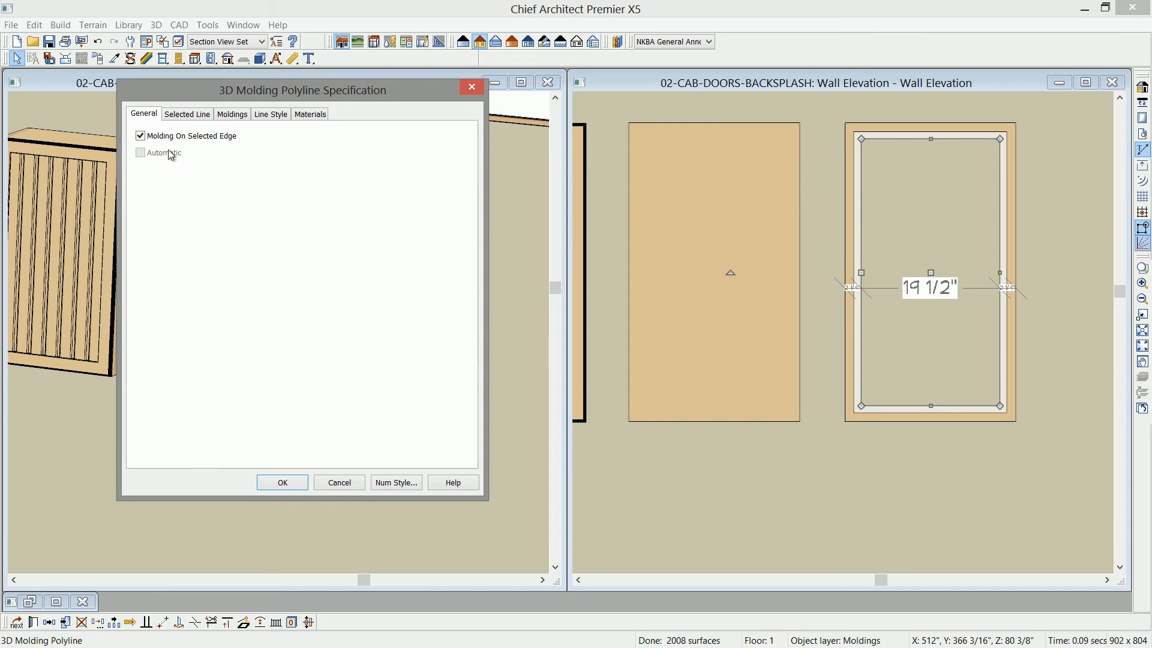
pyautogui.click(233, 115)
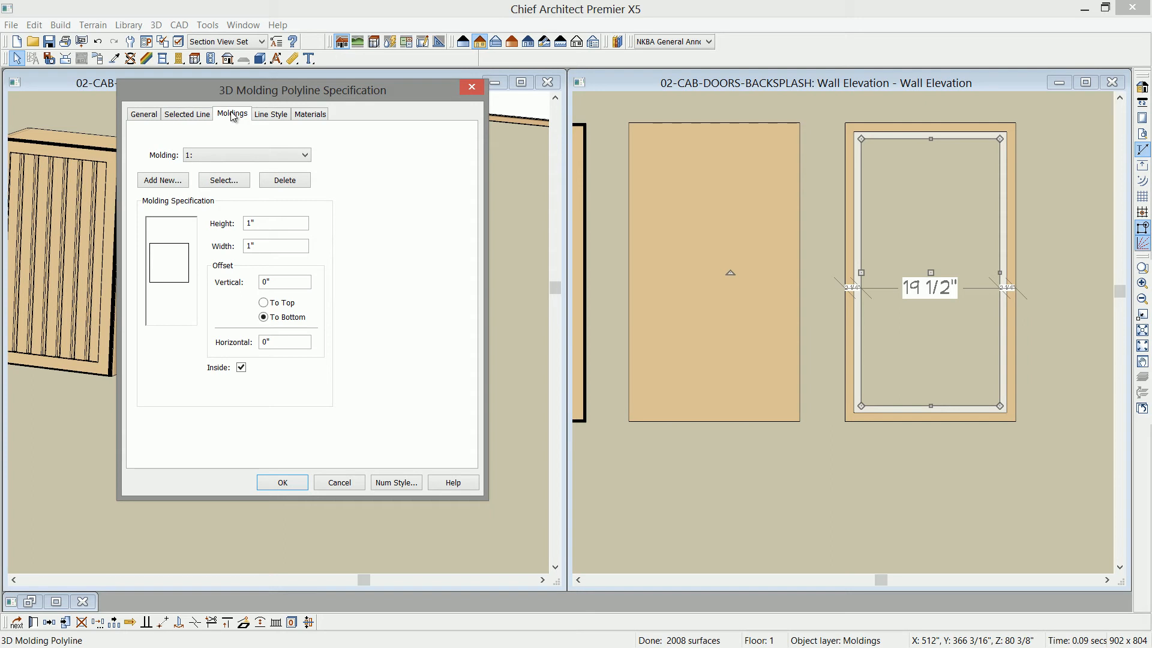
pyautogui.click(223, 180)
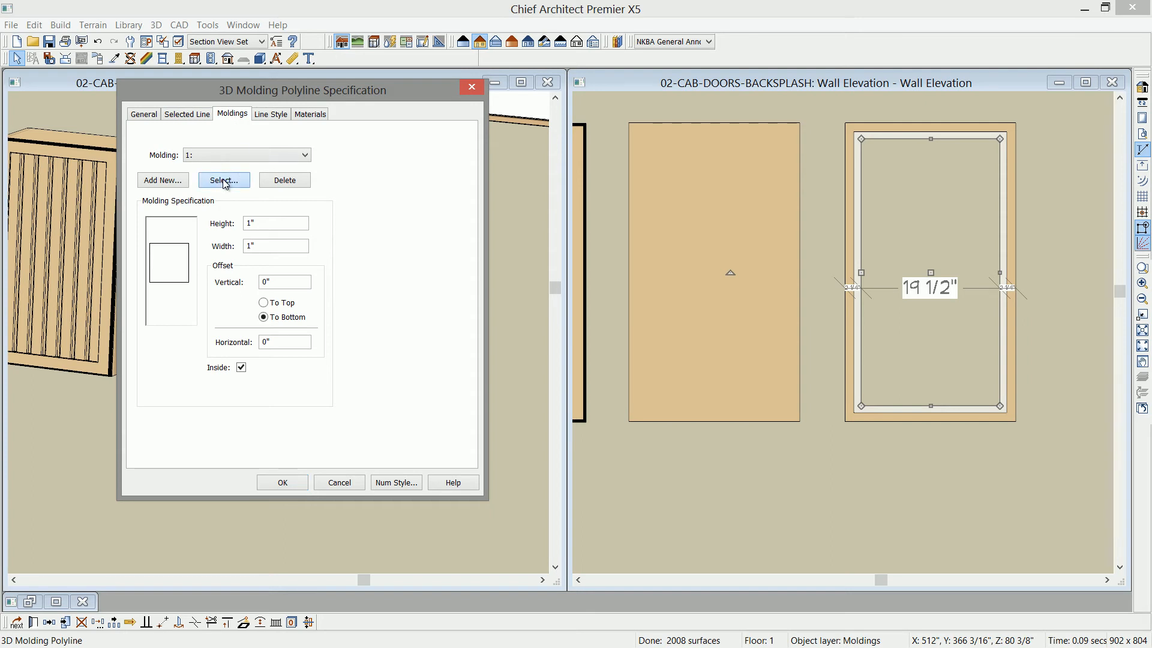
pyautogui.click(38, 147)
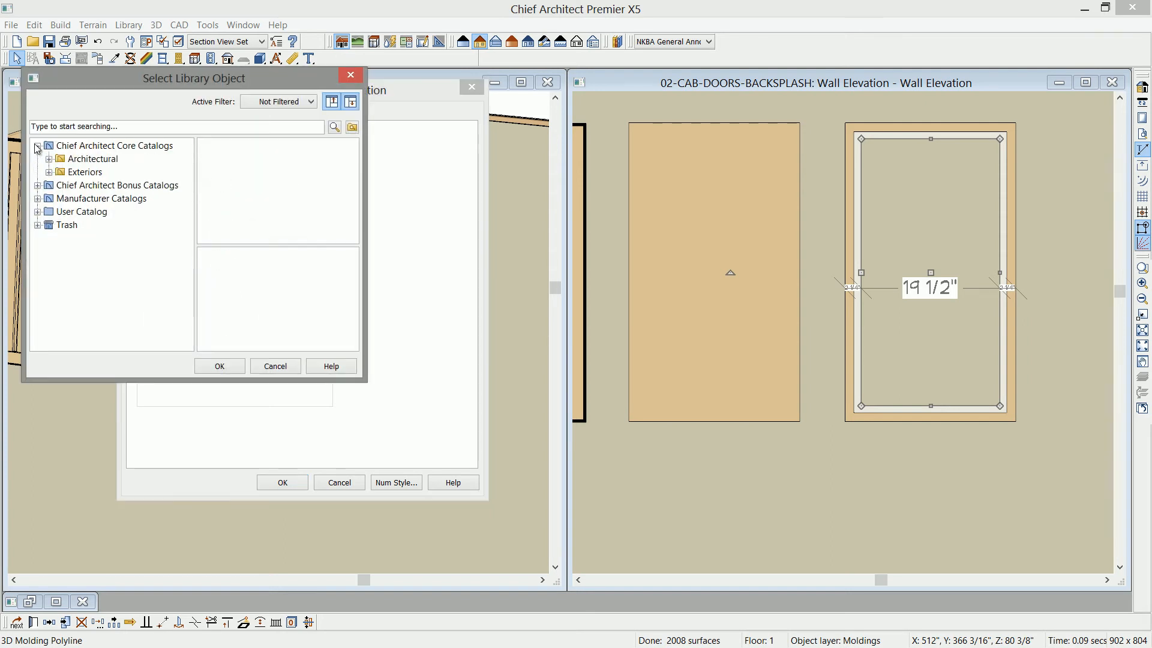
pyautogui.click(48, 159)
pyautogui.click(61, 172)
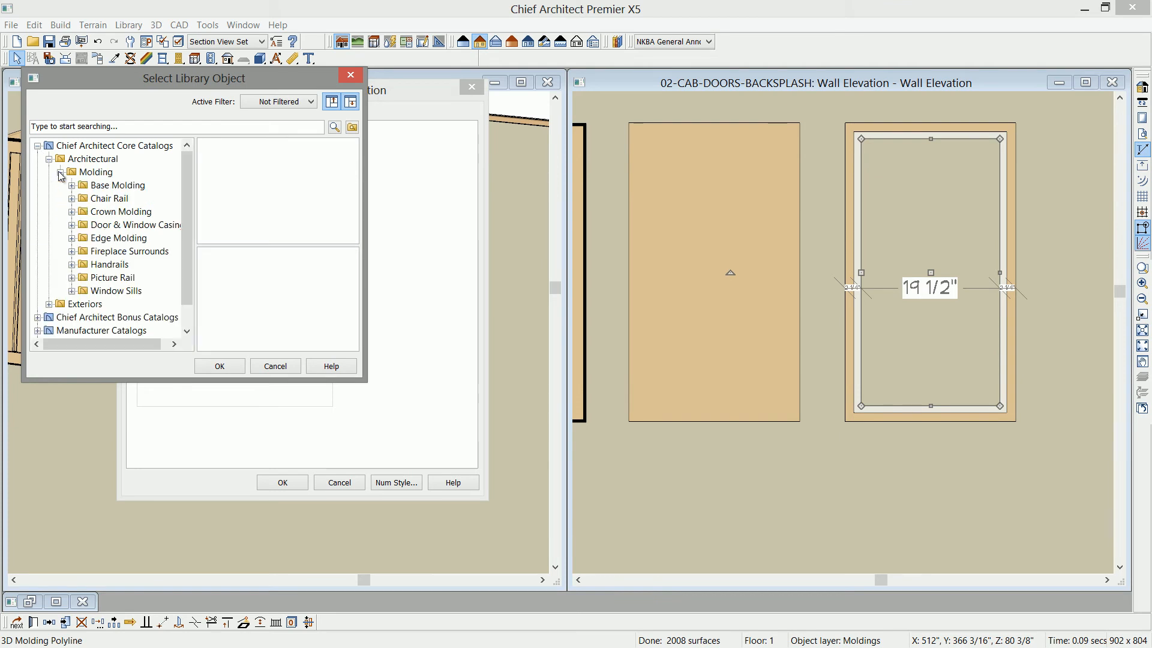
pyautogui.click(112, 277)
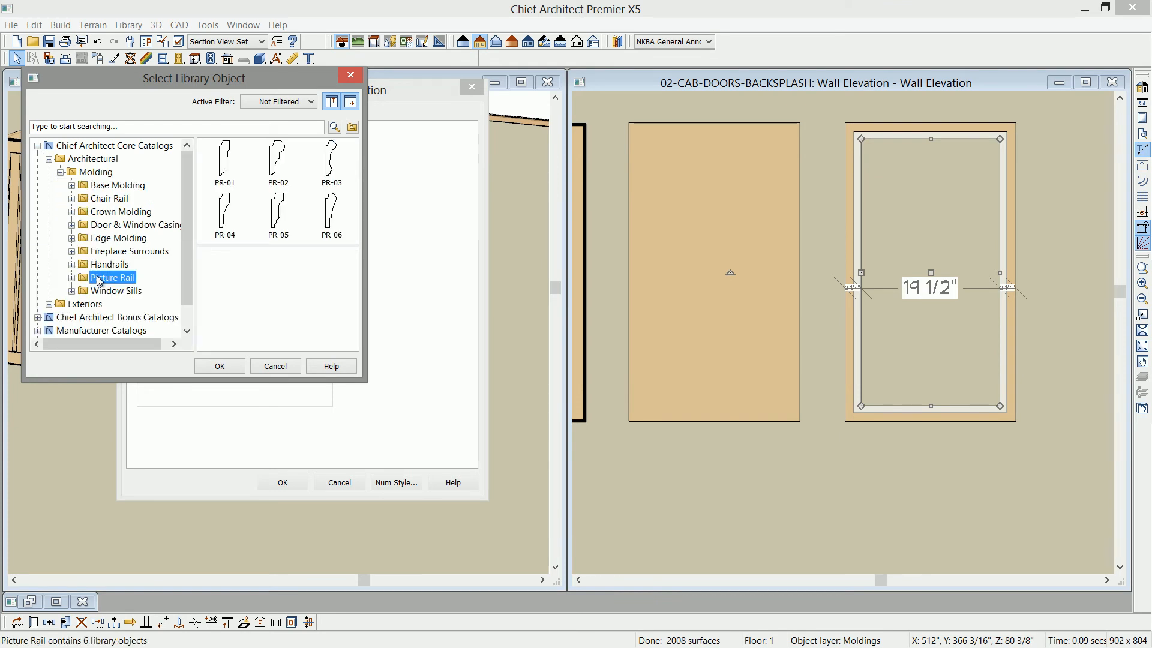
pyautogui.click(280, 230)
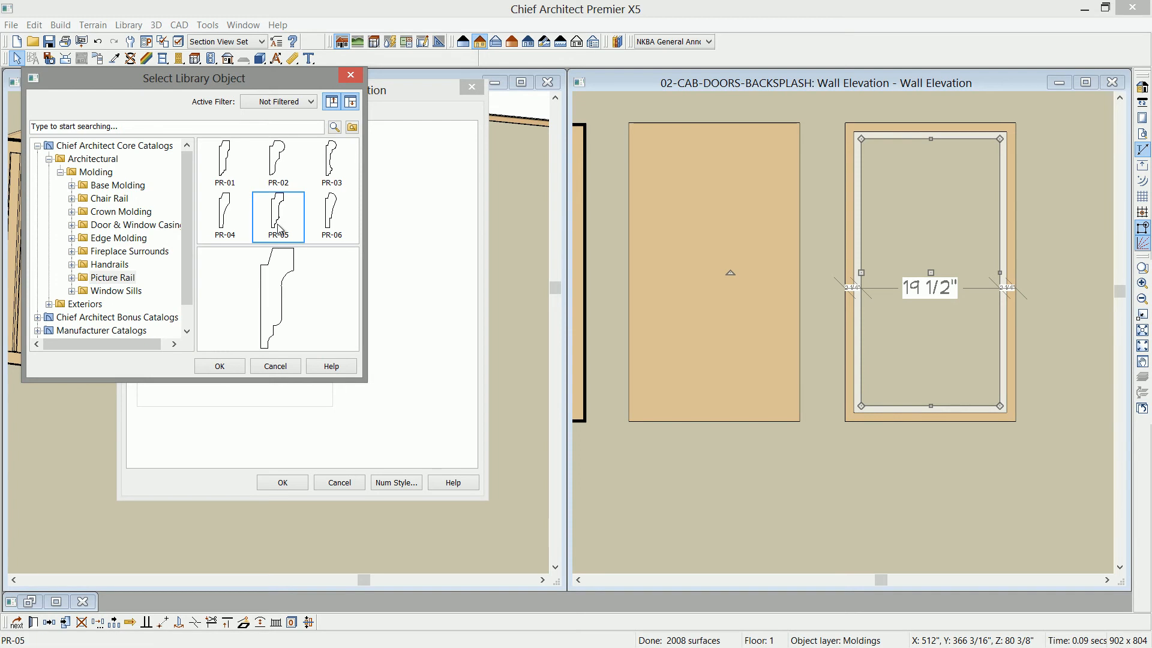
pyautogui.click(221, 366)
# - Set the PR-05 molding's height and width to 1/2 inch and its horizontal offset to 3 inches
pyautogui.moveTo(292, 224); pyautogui.dragTo(195, 225)
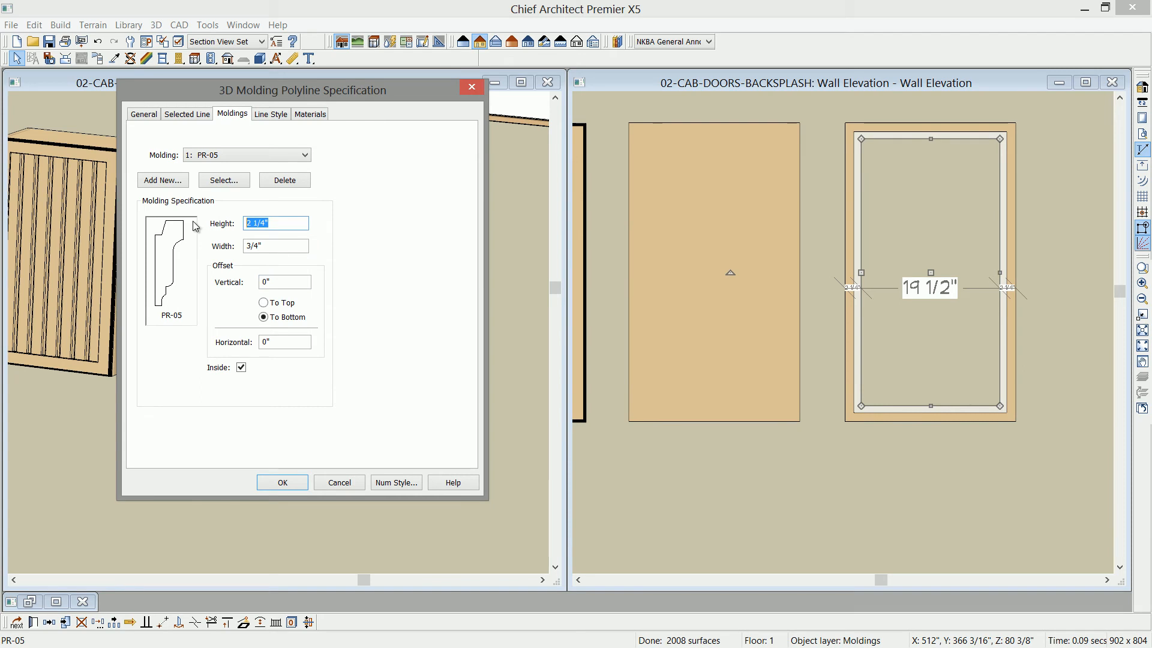
pyautogui.write('.5')
pyautogui.press('Tab')
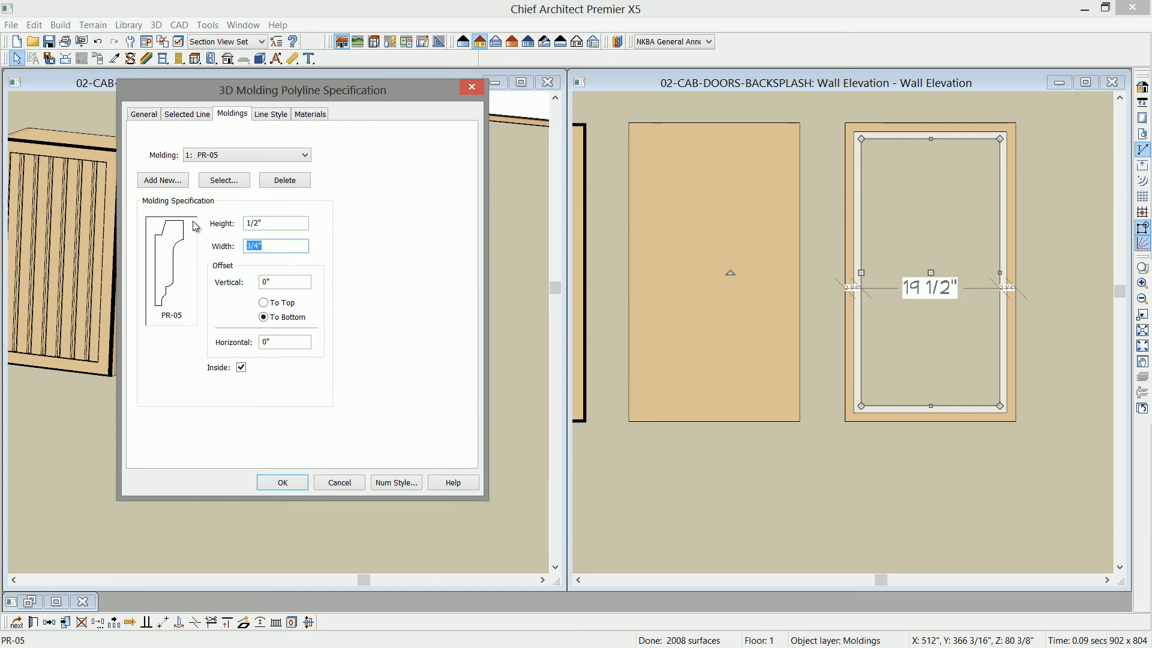
pyautogui.write('.5')
pyautogui.press('Tab')
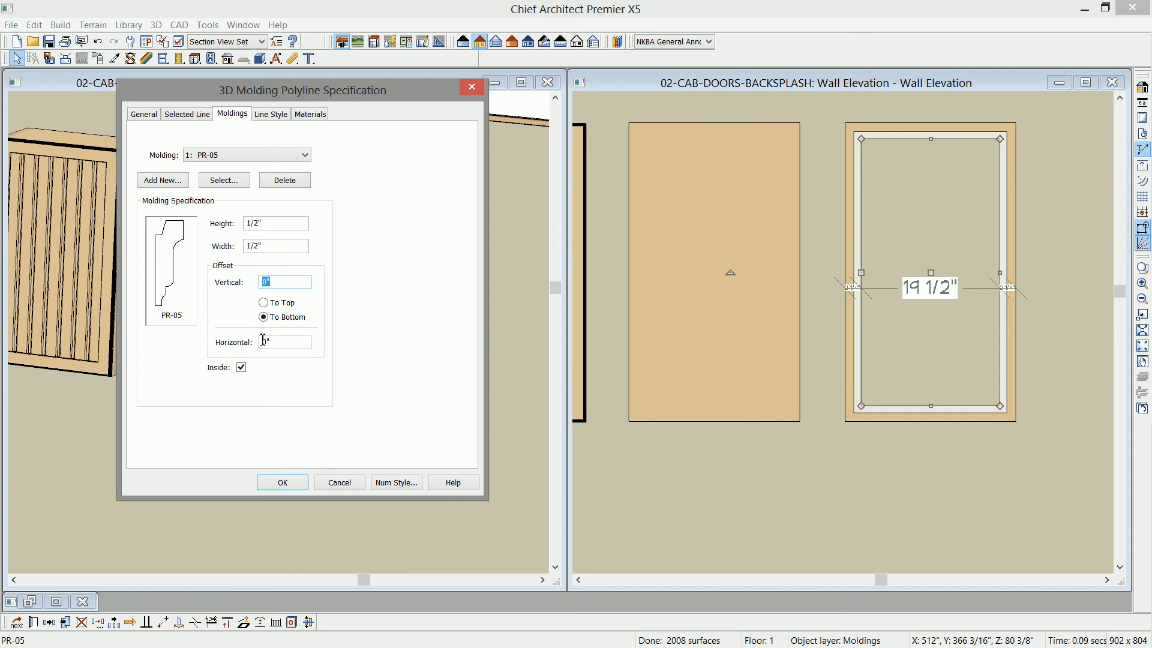
pyautogui.click(282, 343)
pyautogui.write('3')
pyautogui.click(268, 224)
pyautogui.click(284, 483)
# - Inspect how the molding sits against the frame's lower edge in the perspective camera view
pyautogui.press('space')
pyautogui.moveTo(397, 418); pyautogui.dragTo(366, 454, button='middle')
pyautogui.scroll(5, 382, 414)
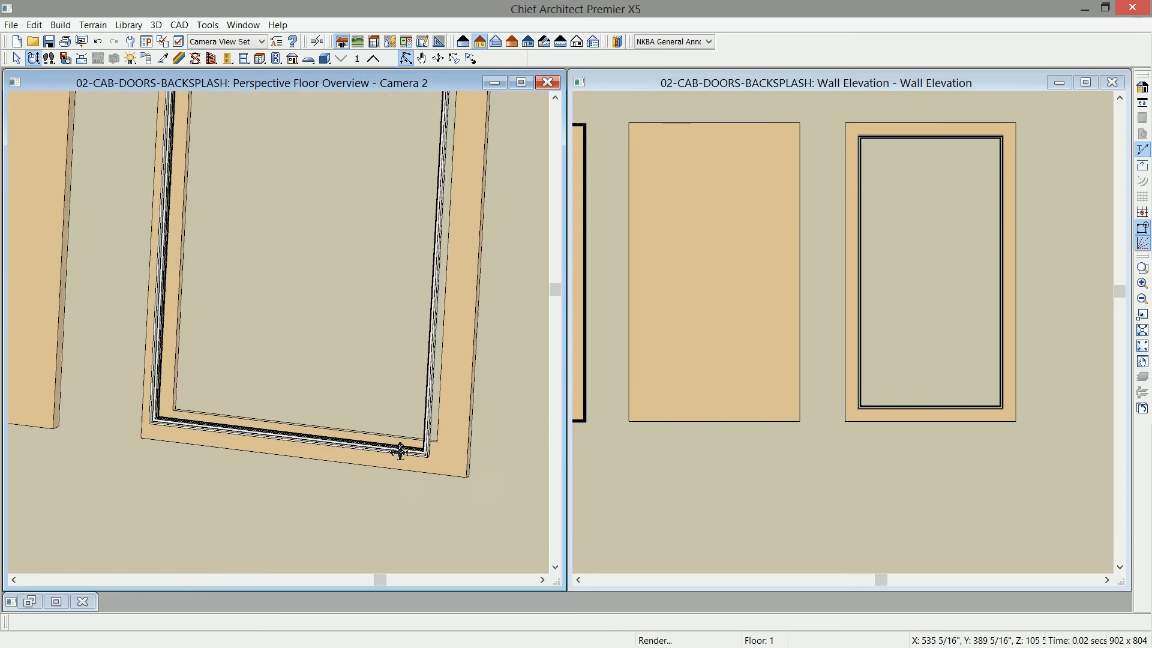
# - Shorten the 3D molding polyline's width to 19 inches by moving its left edge in the wall elevation
pyautogui.moveTo(391, 468); pyautogui.dragTo(375, 456)
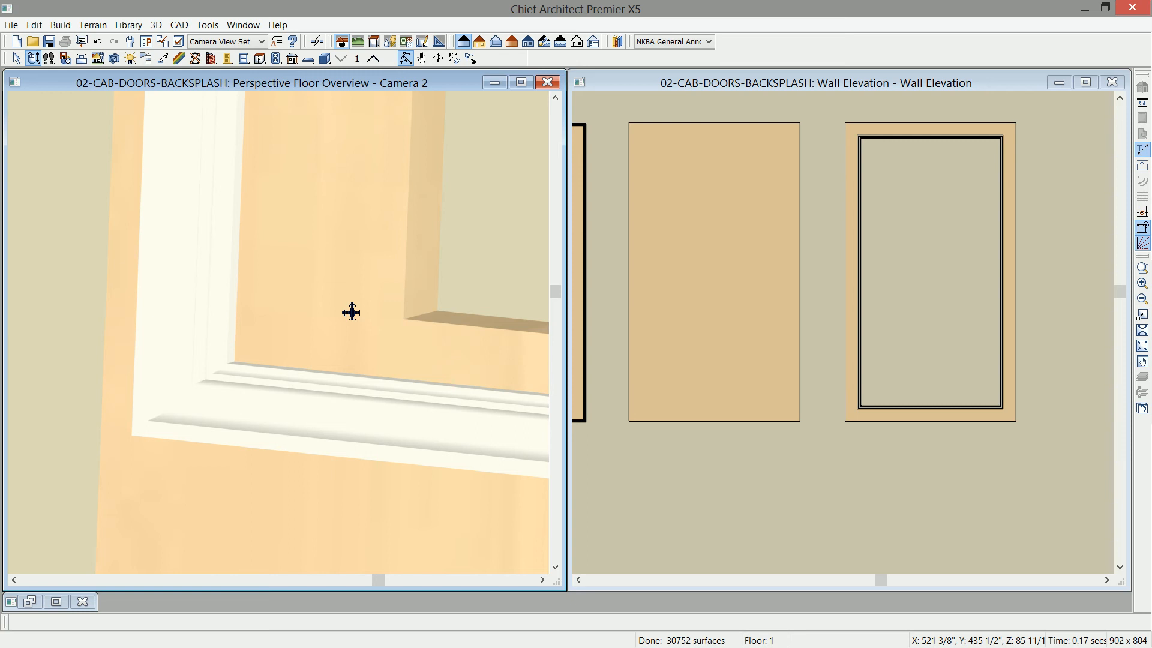
pyautogui.click(777, 82)
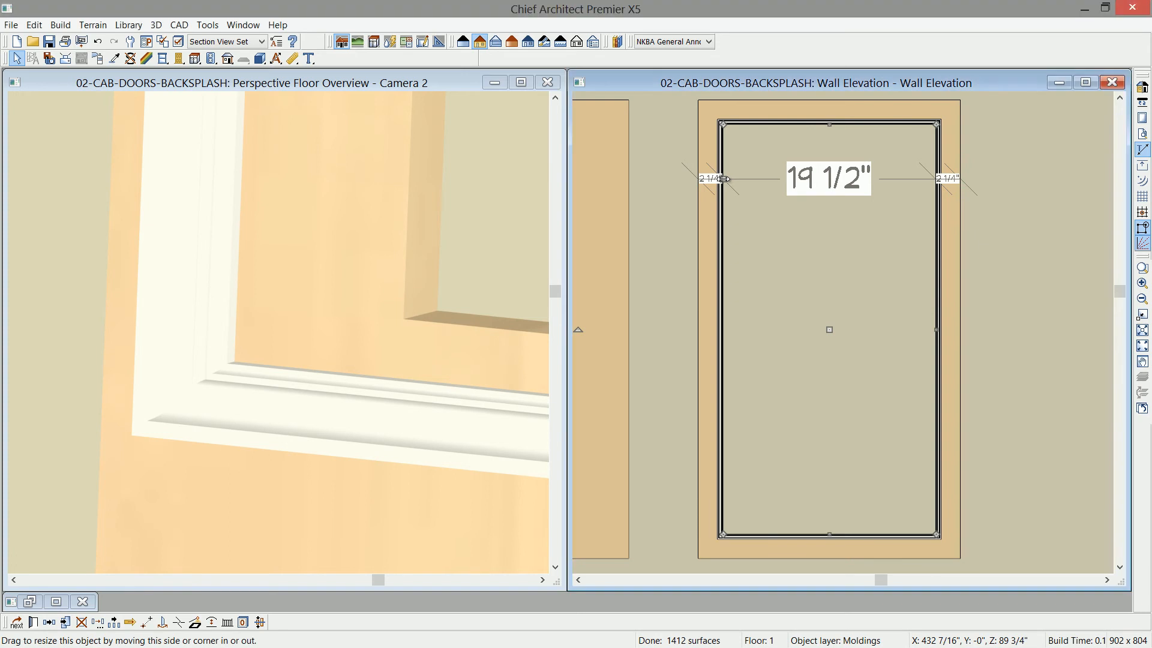
pyautogui.click(823, 170)
pyautogui.moveTo(816, 168); pyautogui.dragTo(838, 168)
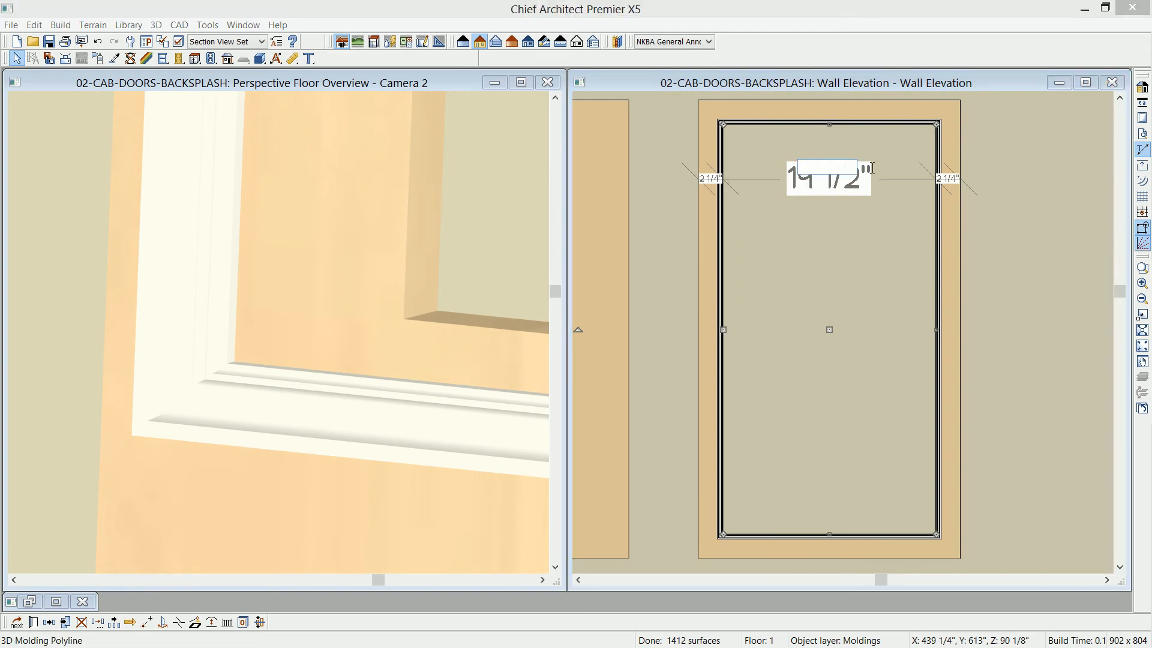
pyautogui.press('BackSpace')
pyautogui.press('Return')
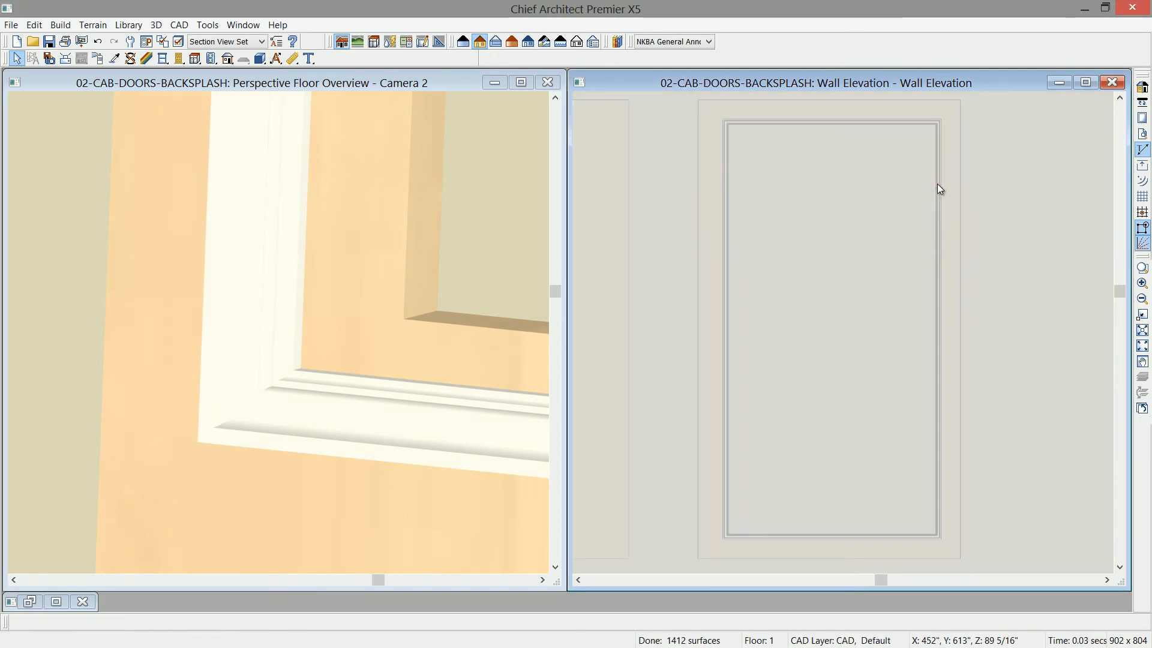
# - Set the molding polyline's width to 18.5 inches by moving its right edge
pyautogui.click(937, 184)
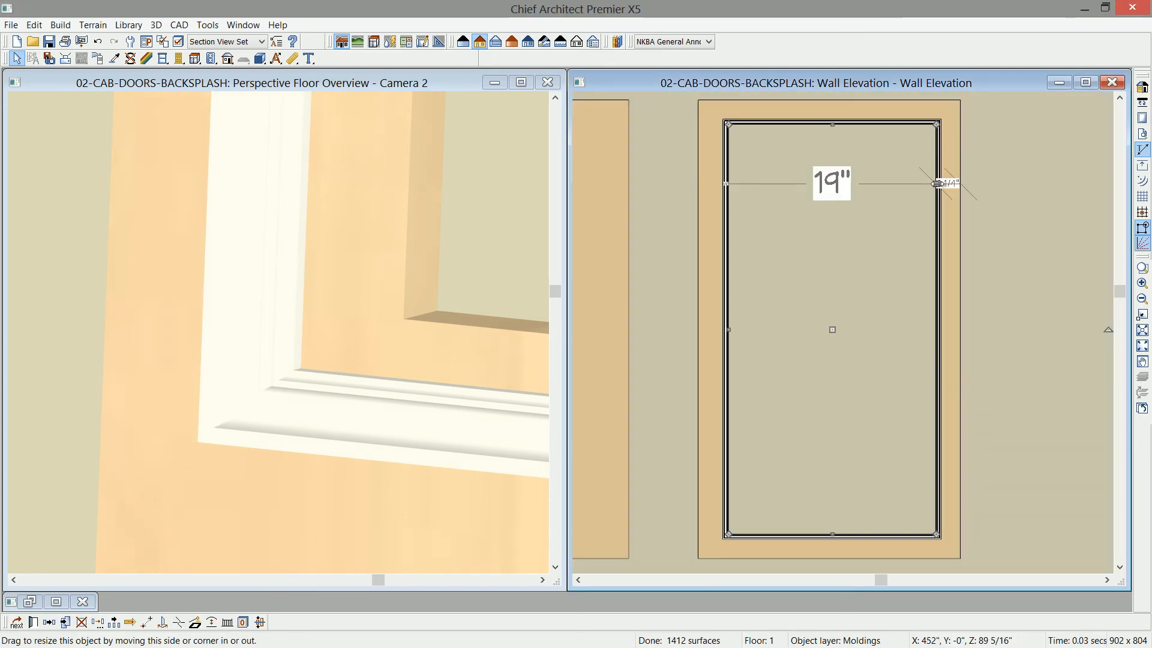
pyautogui.click(833, 182)
pyautogui.write('18.5')
pyautogui.press('Return')
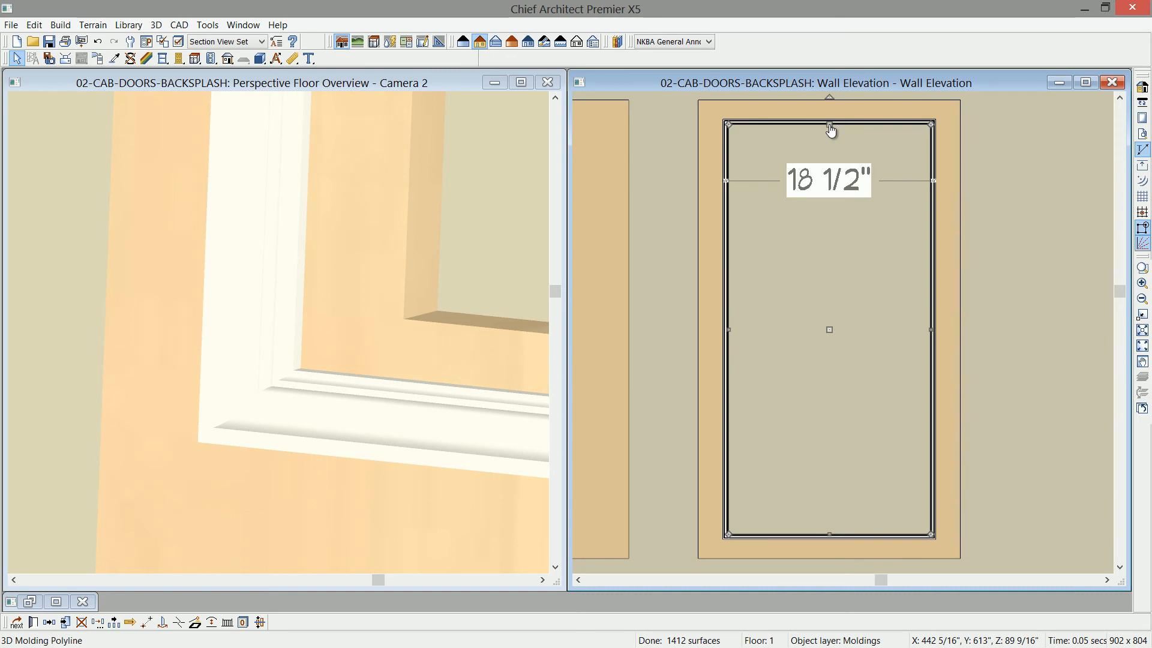
# - Move the molding polyline's top edge down 1/2 inch using coordinates relative to its start
pyautogui.moveTo(831, 130); pyautogui.dragTo(832, 131)
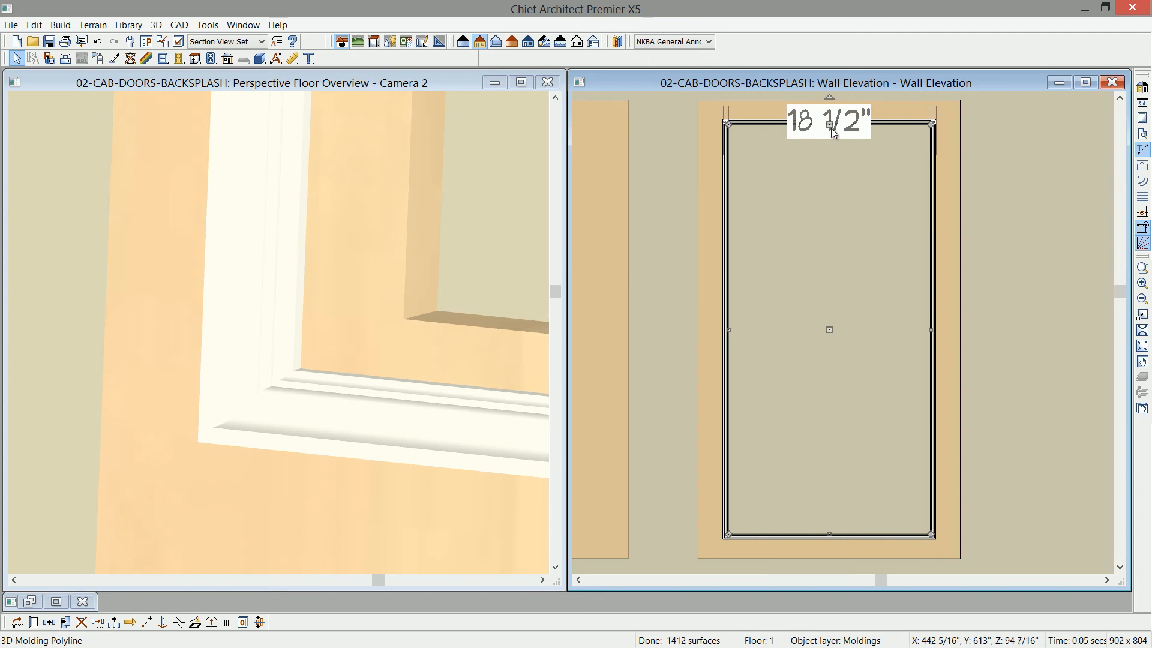
pyautogui.moveTo(830, 128); pyautogui.dragTo(829, 168)
pyautogui.press('Tab')
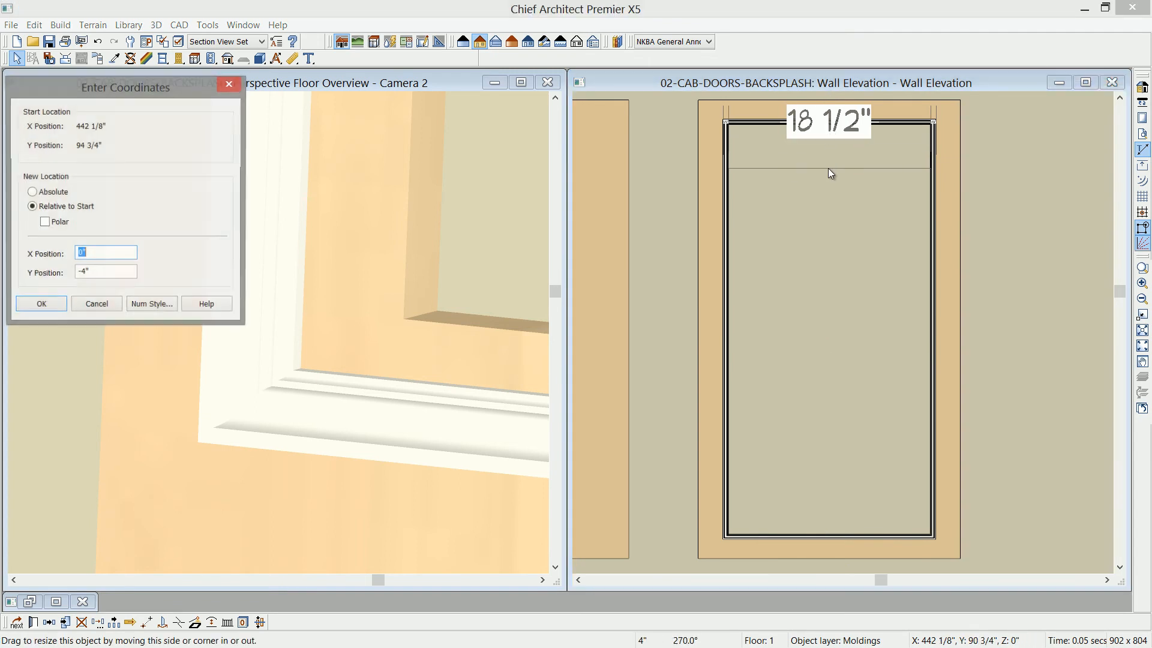
pyautogui.moveTo(125, 94); pyautogui.dragTo(566, 191)
pyautogui.press('Tab')
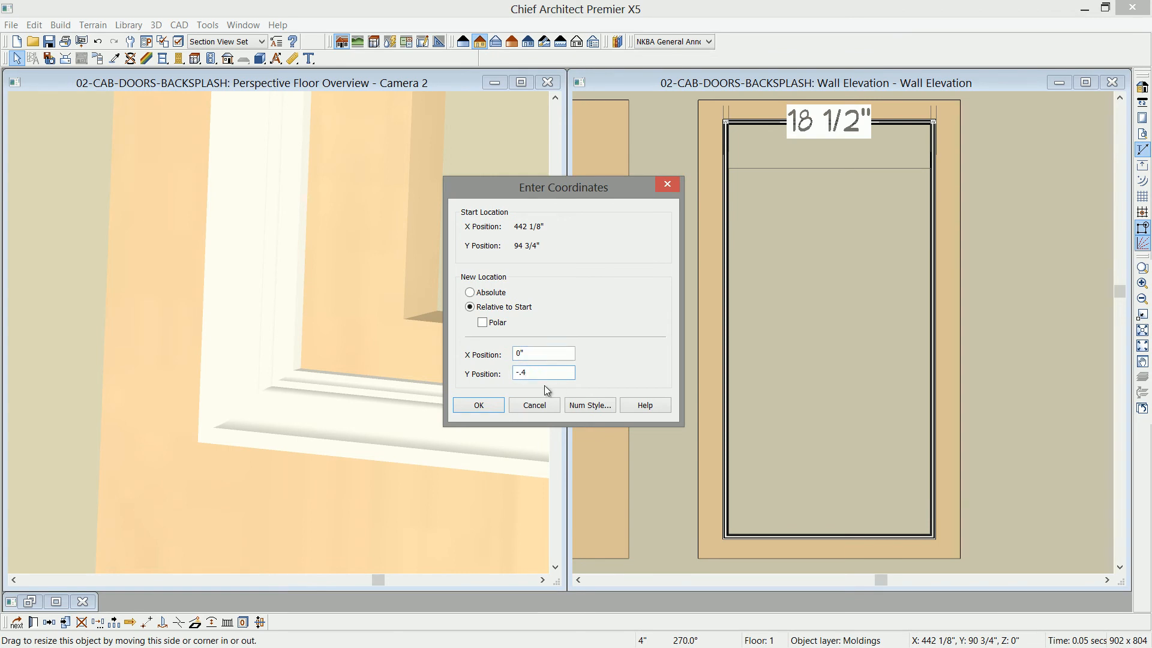
pyautogui.write('-.5')
pyautogui.press('Tab')
pyautogui.click(480, 407)
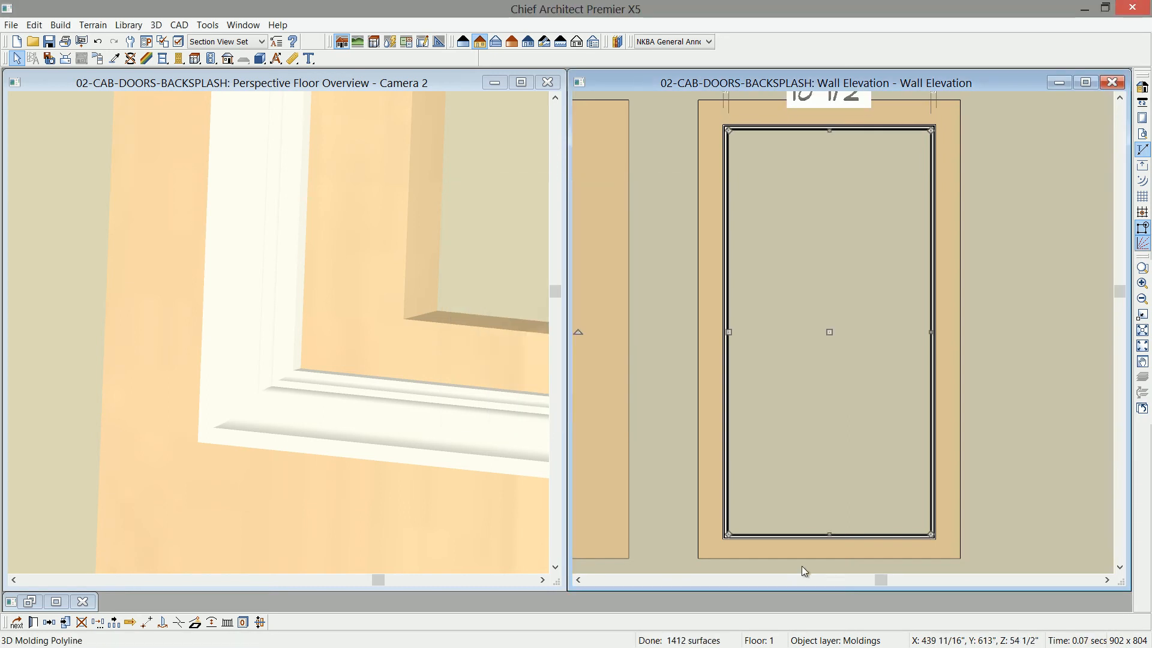
# - Move the molding polyline's bottom edge up 1/2 inch using relative coordinates
pyautogui.moveTo(830, 536); pyautogui.dragTo(835, 482)
pyautogui.press('Tab')
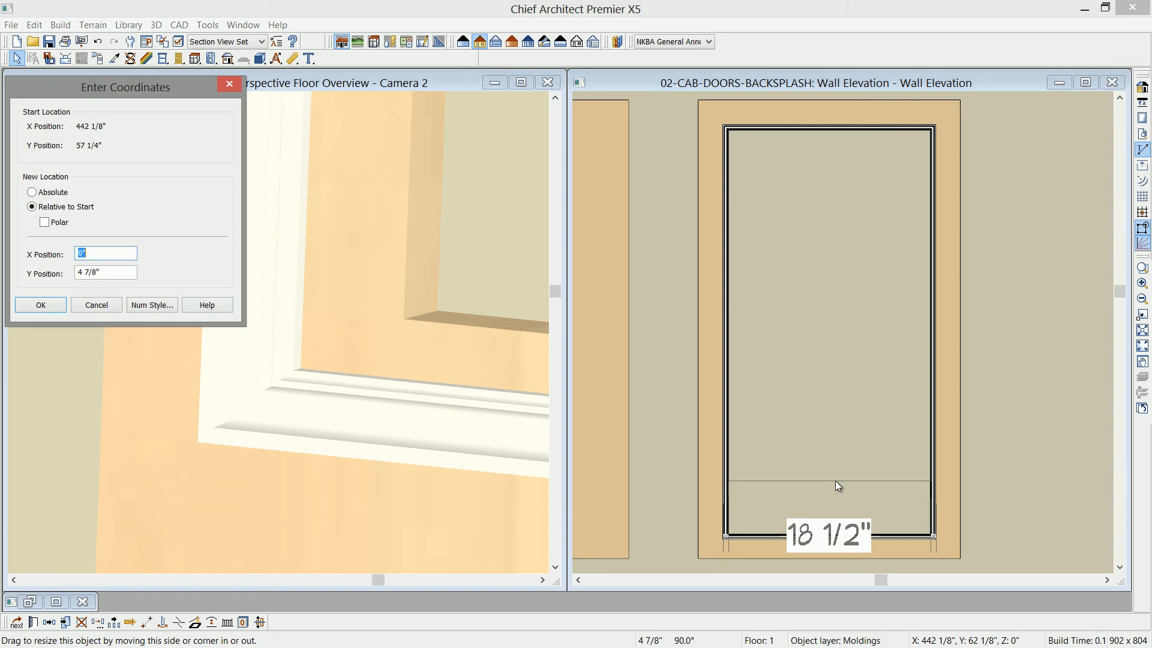
pyautogui.moveTo(117, 95); pyautogui.dragTo(435, 188)
pyautogui.press('Tab')
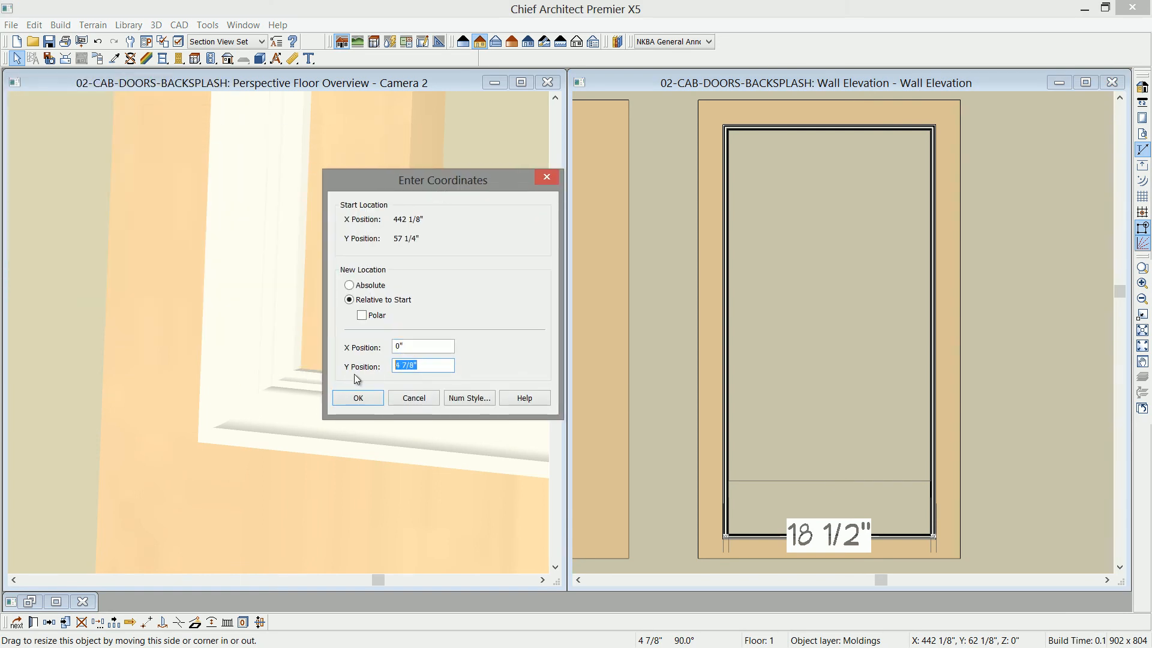
pyautogui.write('.5')
pyautogui.click(371, 399)
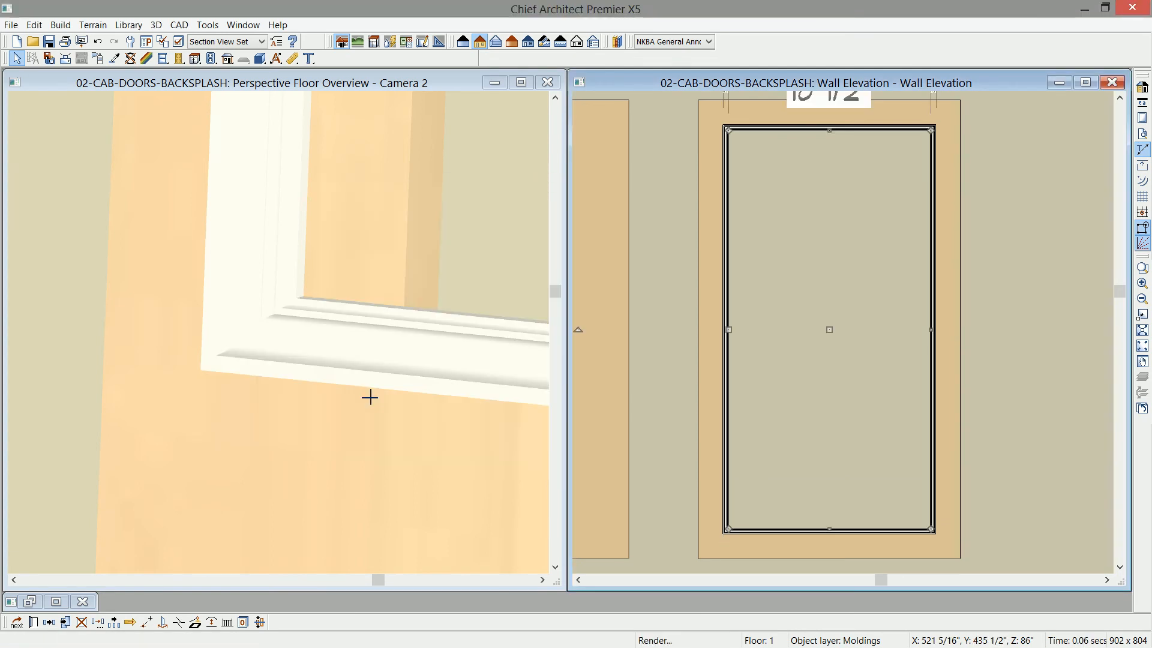
# - Set the PR-05 molding's horizontal offset to 0 in the 3D molding polyline specification
pyautogui.doubleClick(767, 409)
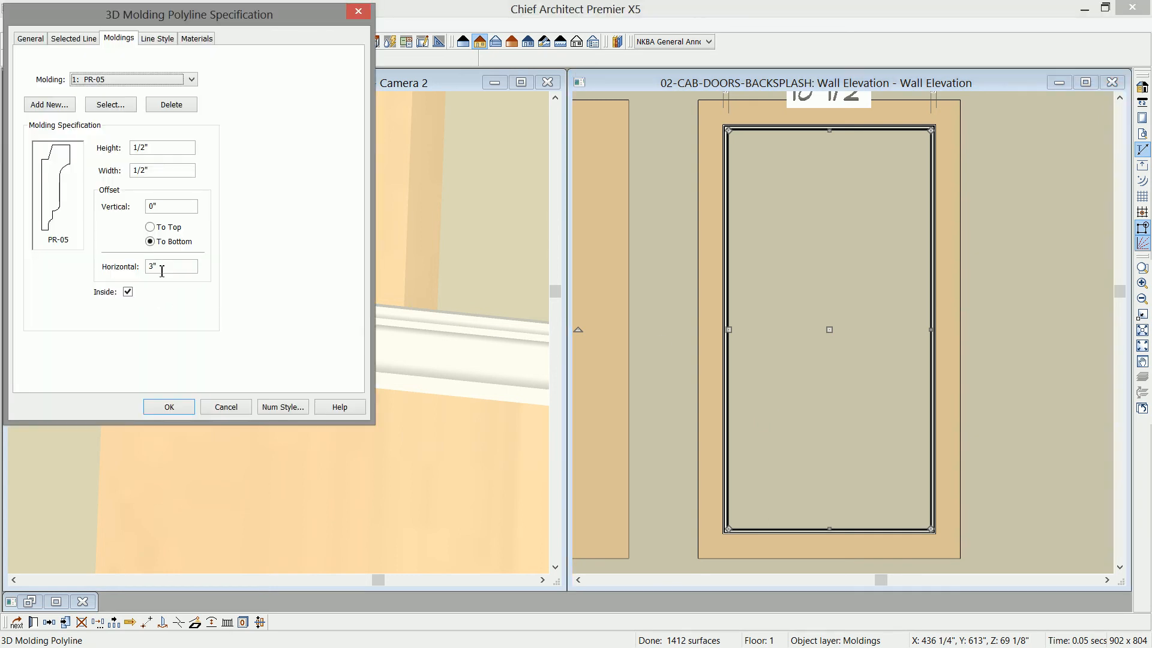
pyautogui.moveTo(163, 269); pyautogui.dragTo(147, 277)
pyautogui.write('0')
pyautogui.click(155, 406)
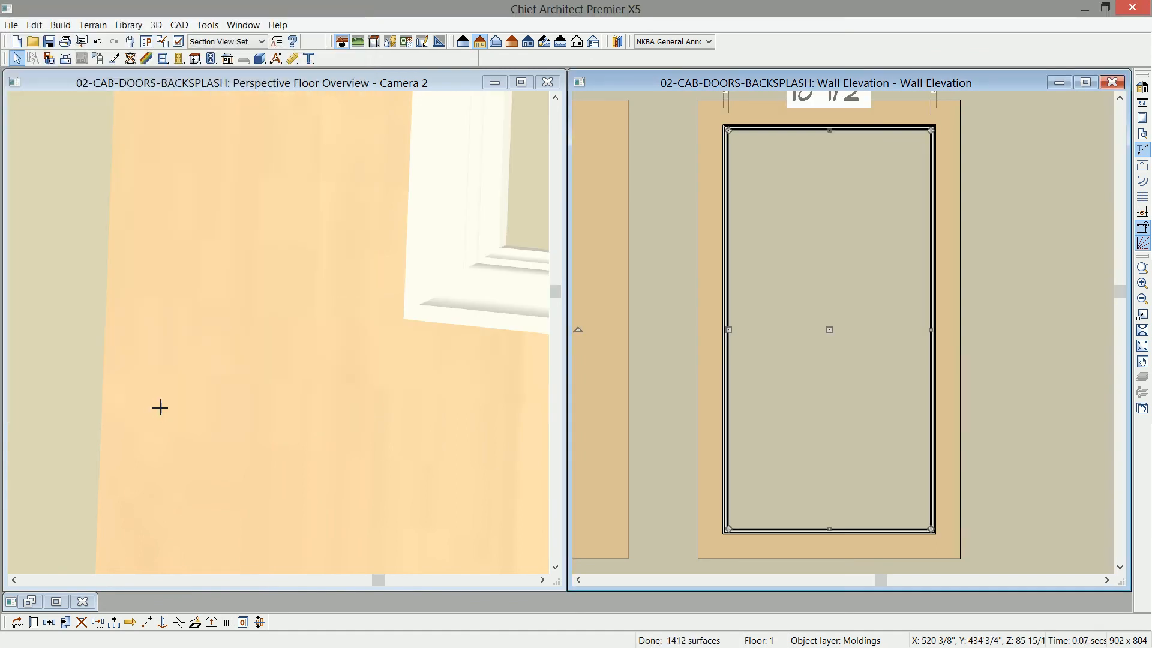
# - Bring up the floor plan and move the back wall away from the two custom door solids
pyautogui.click(82, 601)
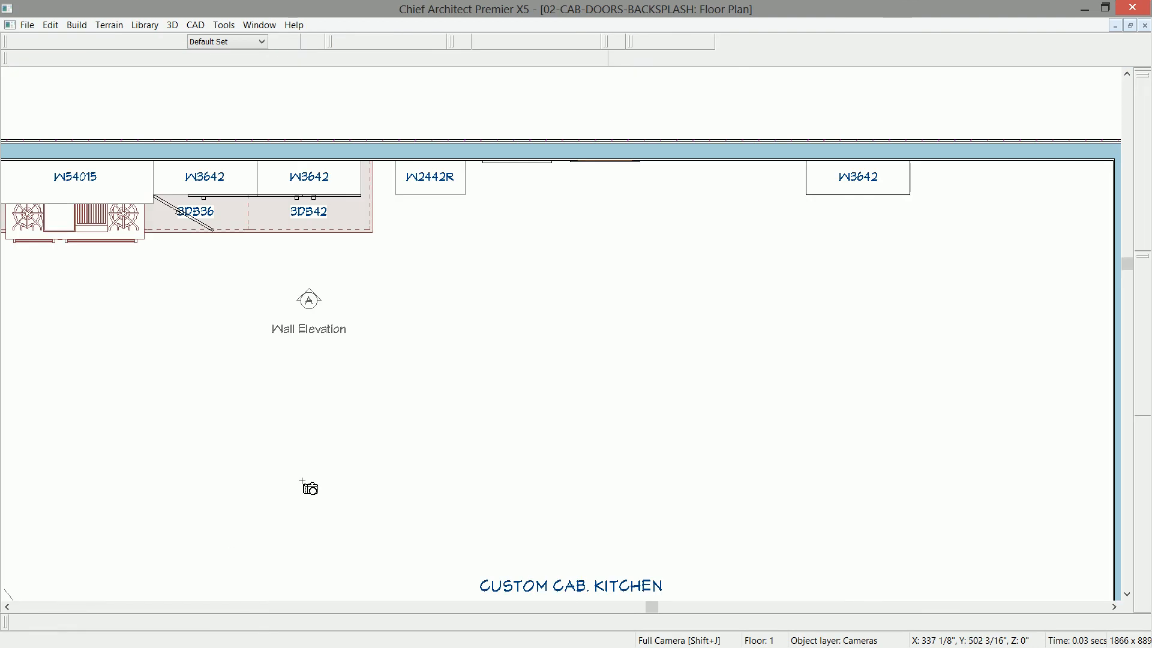
pyautogui.moveTo(594, 208); pyautogui.dragTo(586, 255, button='middle')
pyautogui.scroll(4, 587, 252)
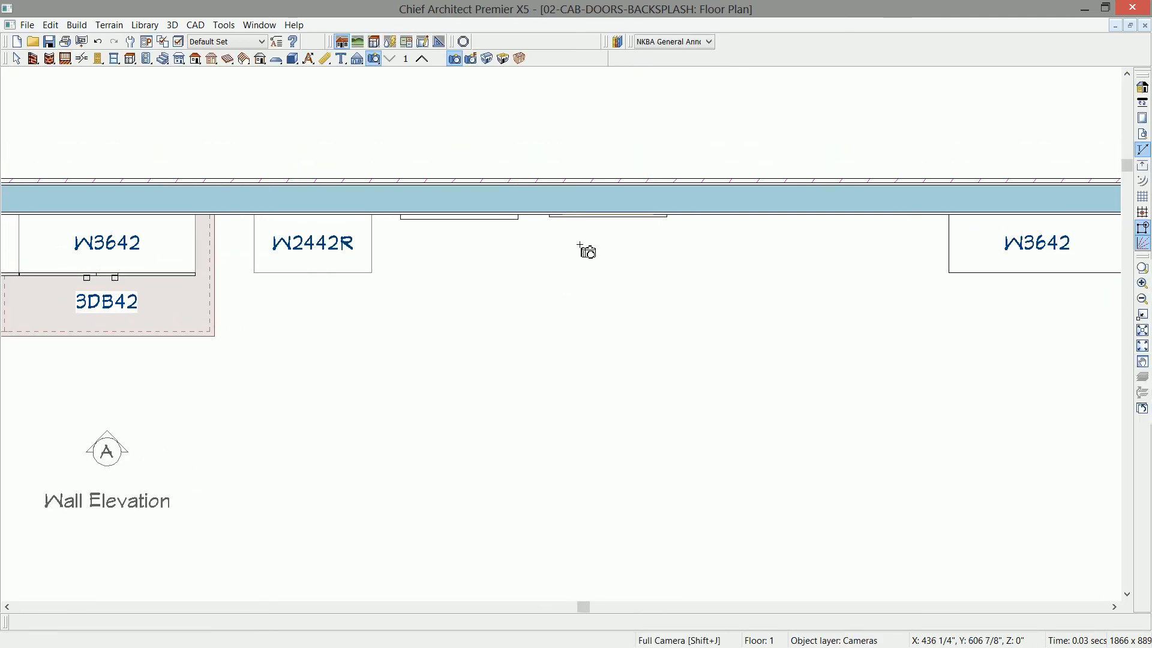
pyautogui.scroll(3, 586, 252)
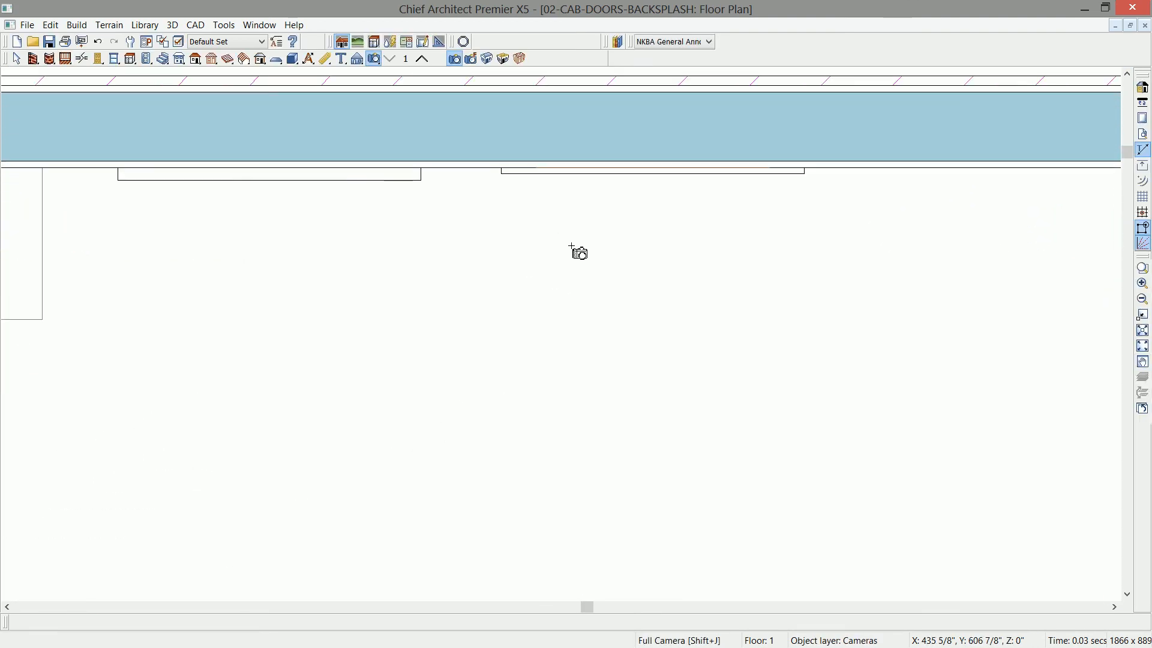
pyautogui.moveTo(573, 255); pyautogui.dragTo(588, 322, button='middle')
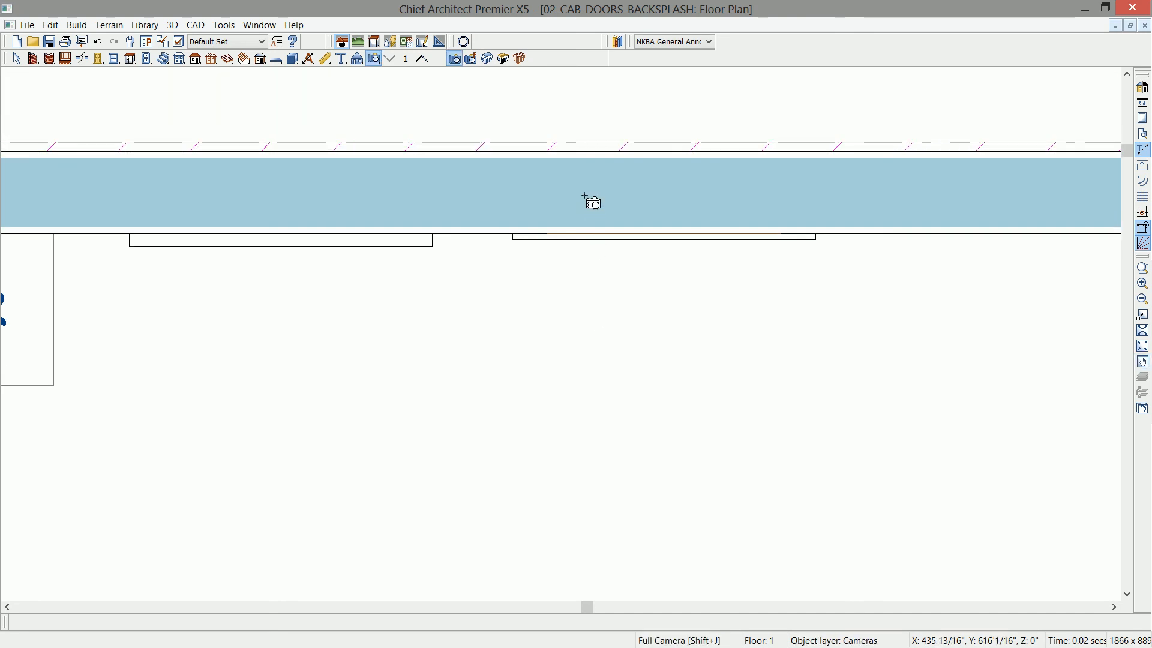
pyautogui.click(590, 194)
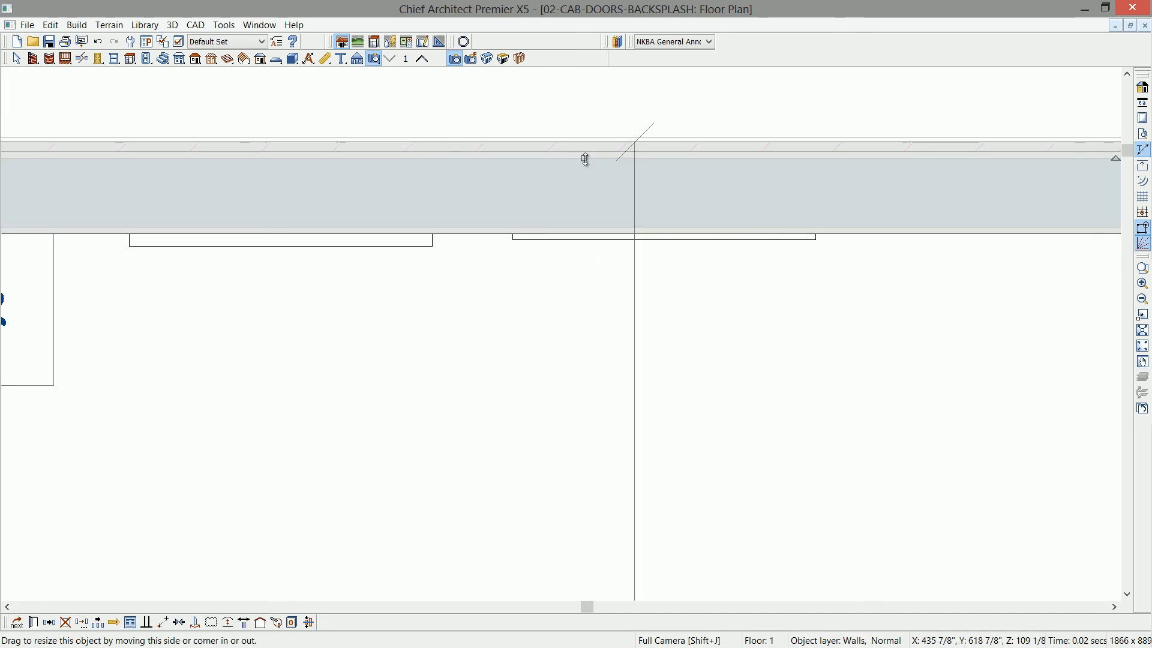
pyautogui.moveTo(586, 159); pyautogui.dragTo(585, 111)
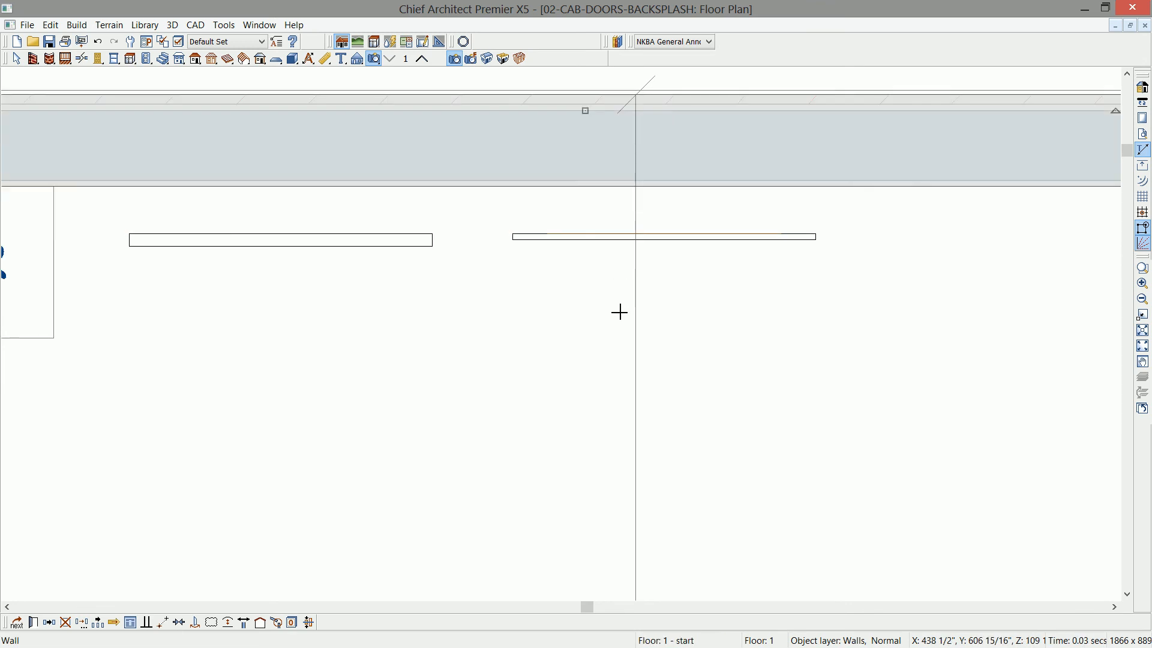
pyautogui.click(618, 313)
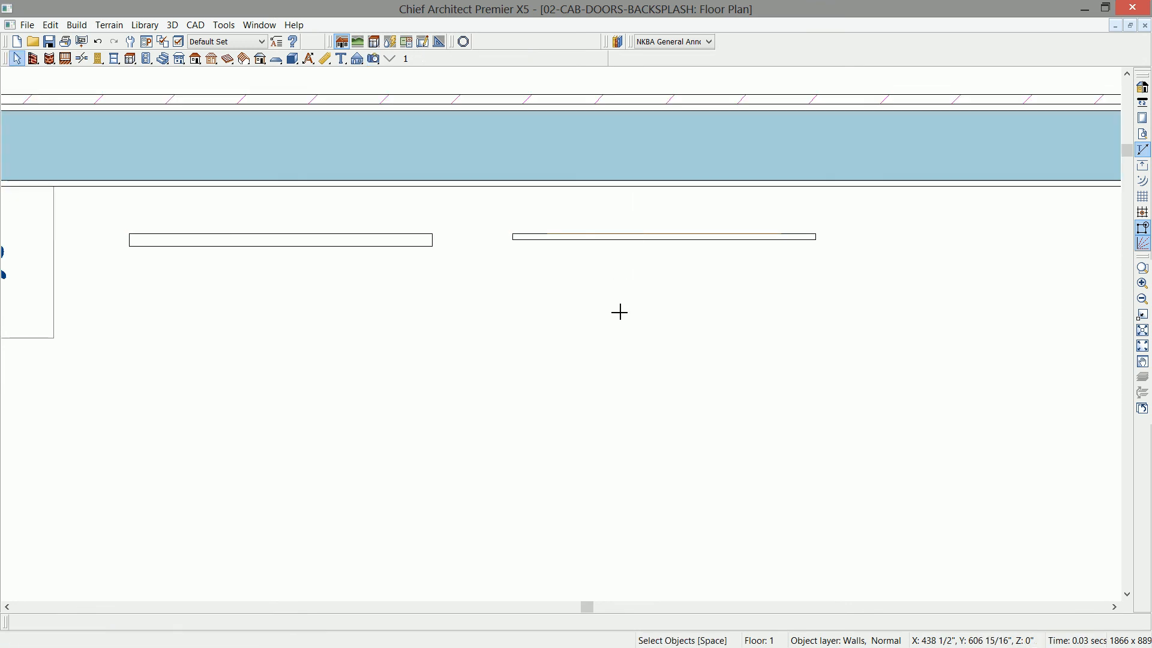
# - Move the framed door and its molding point to point, placing their back left corner on the solid door's front left corner
pyautogui.scroll(2, 605, 284)
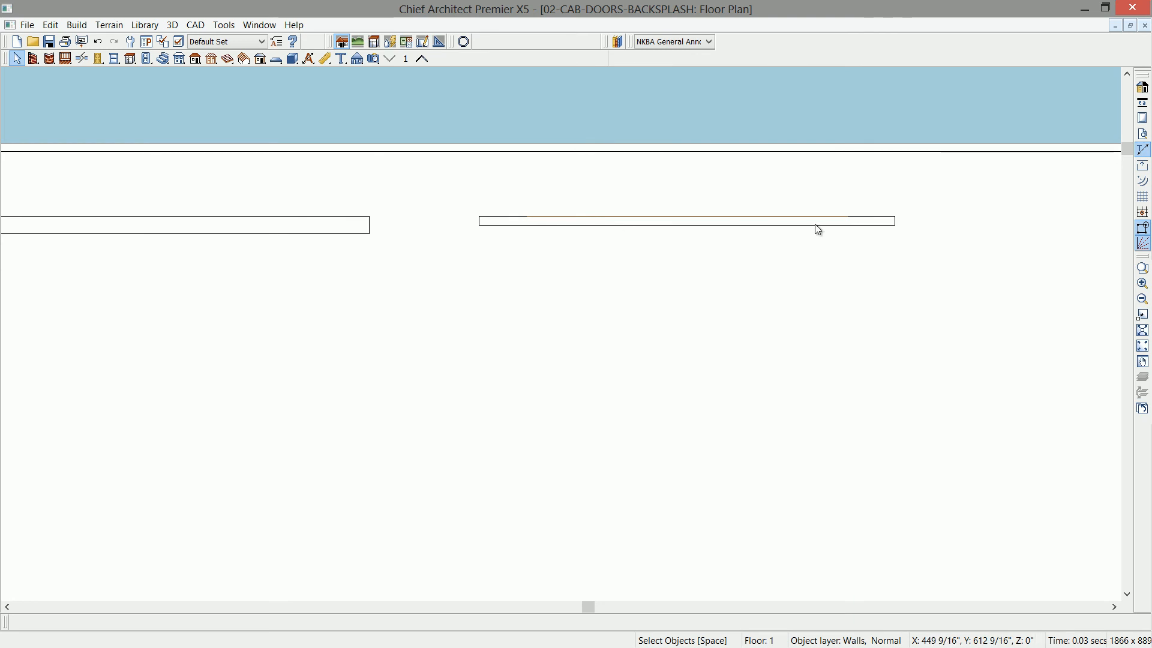
pyautogui.moveTo(465, 200); pyautogui.dragTo(980, 256)
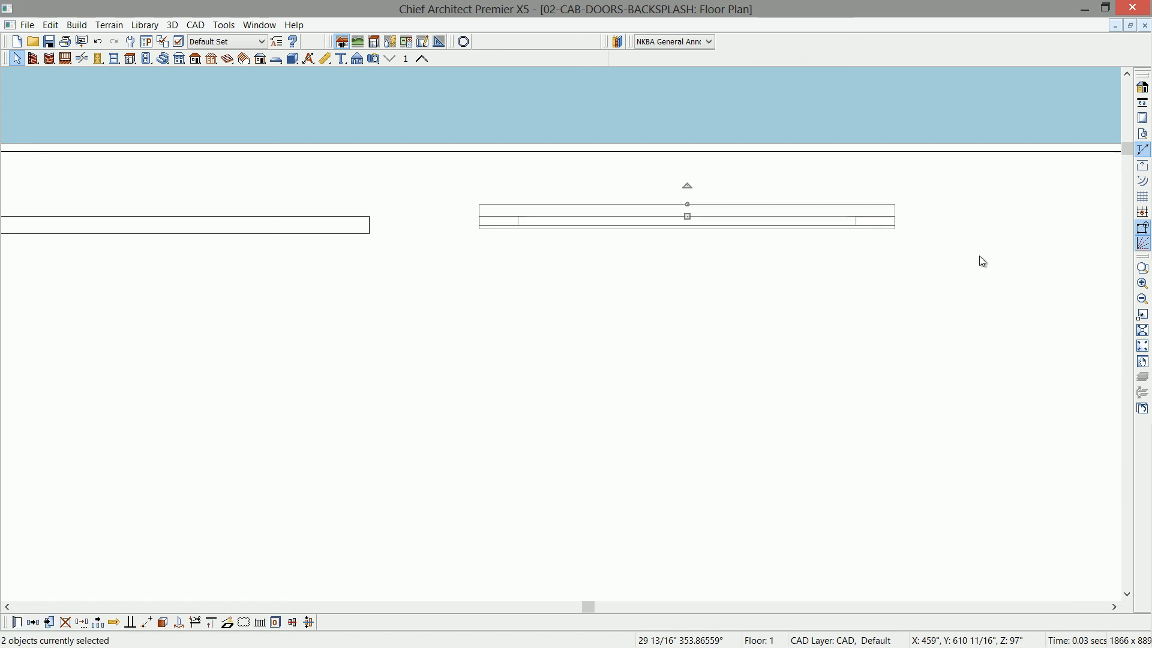
pyautogui.scroll(-1, 571, 364)
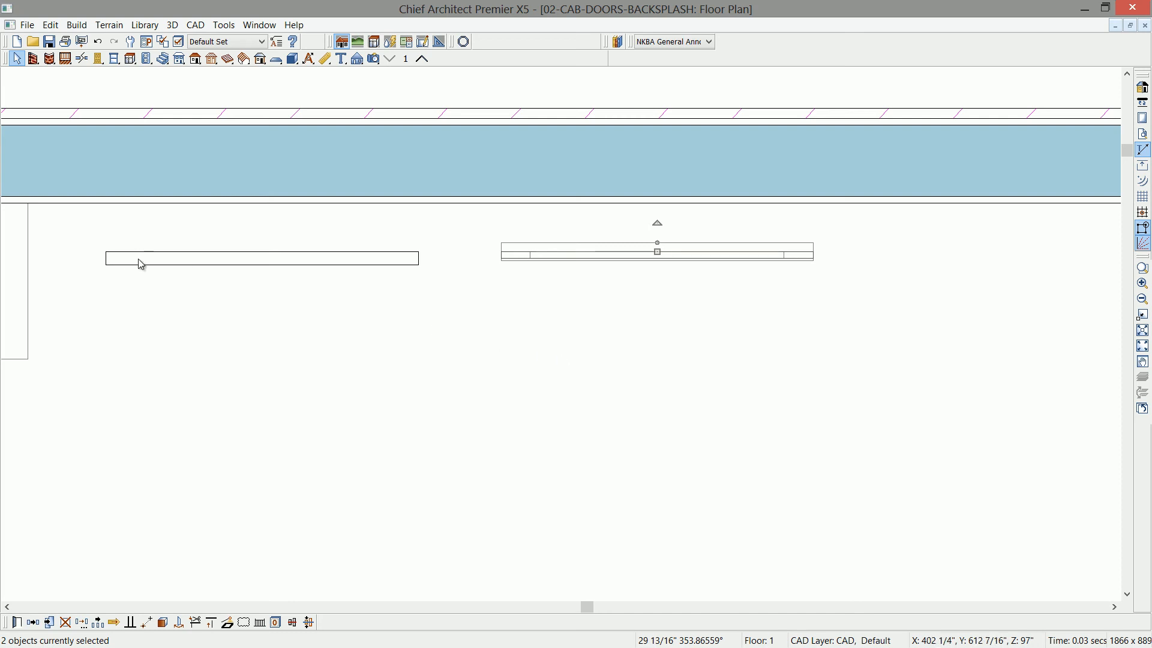
pyautogui.click(147, 622)
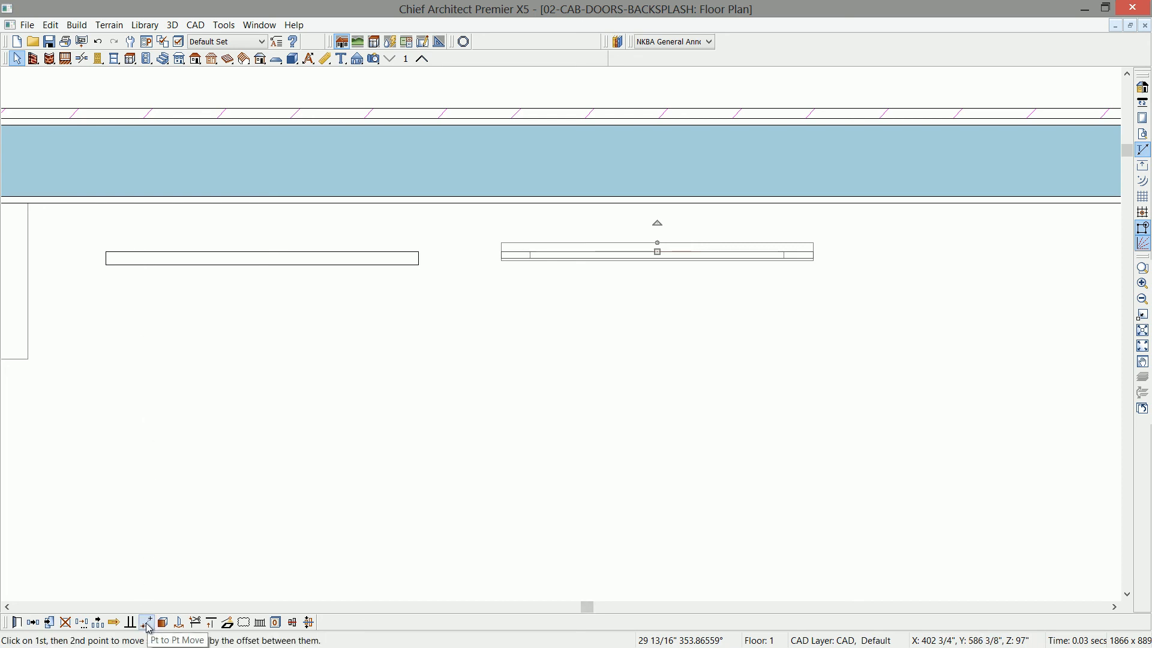
pyautogui.scroll(1, 490, 262)
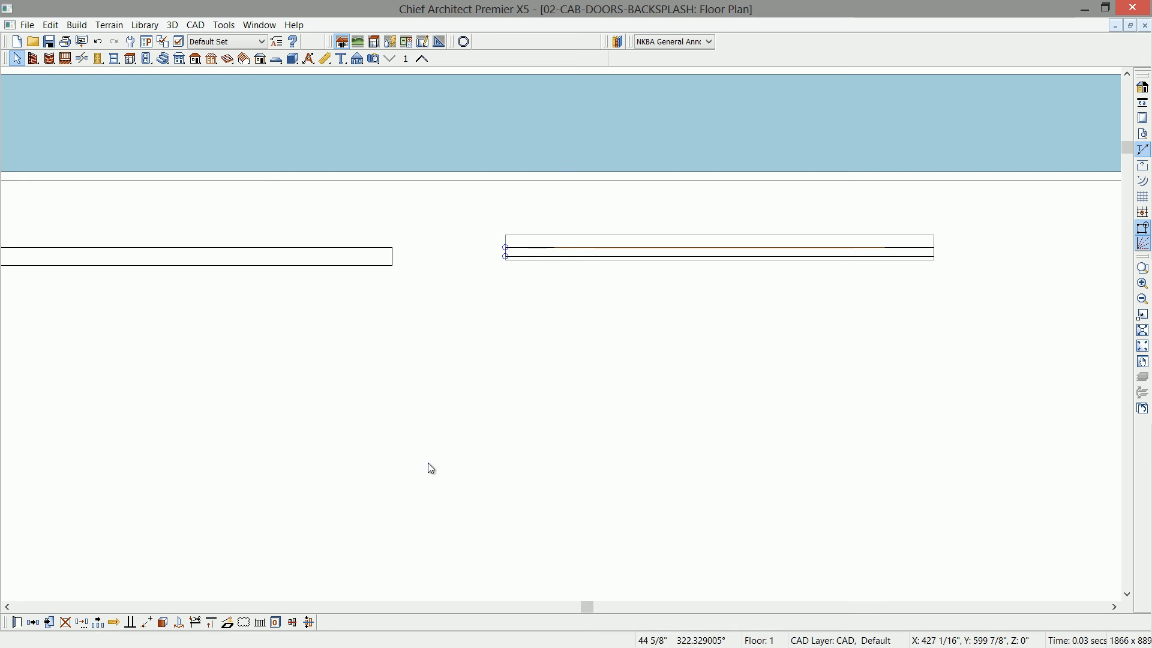
pyautogui.click(7, 607)
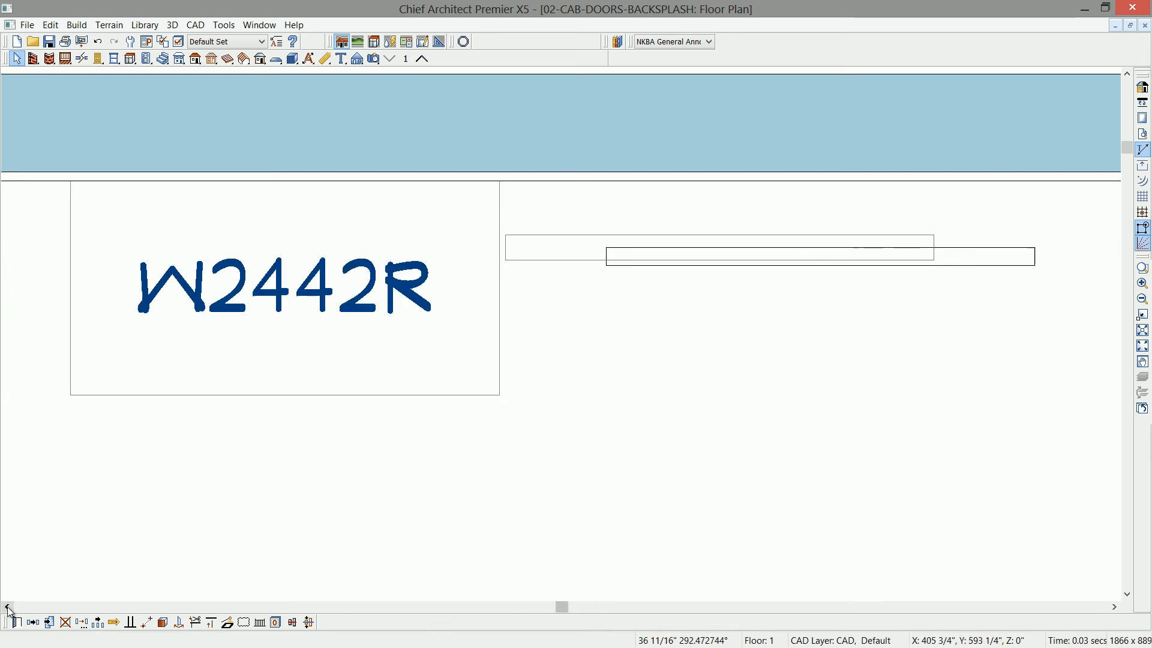
pyautogui.click(607, 268)
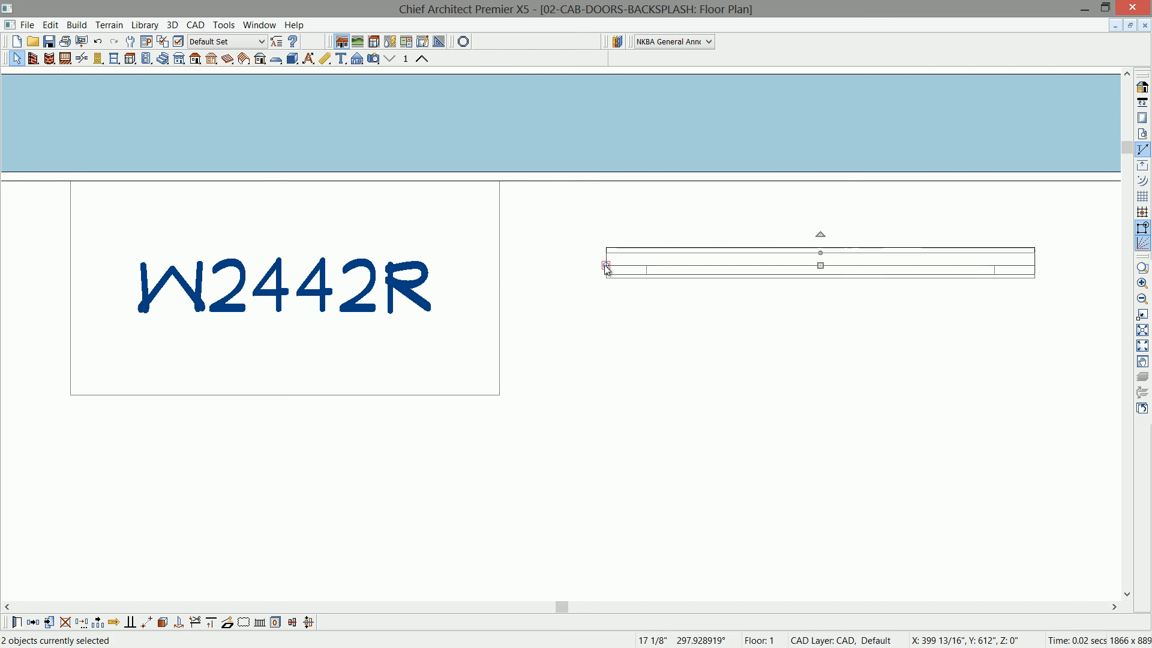
pyautogui.click(661, 338)
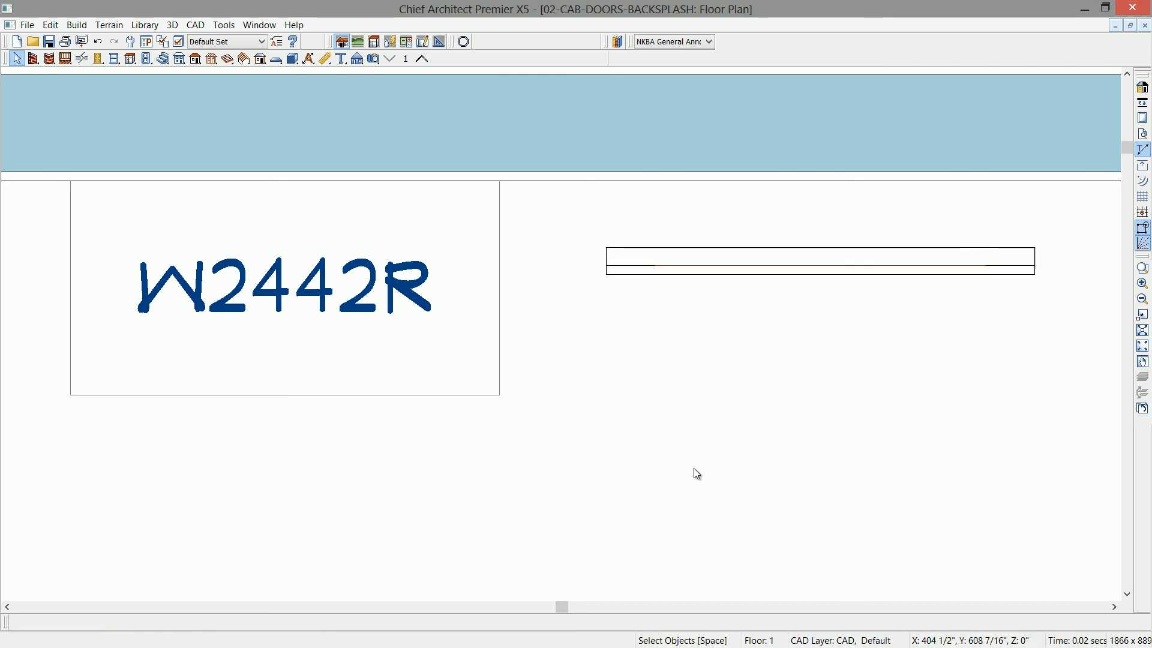
# - In the full camera view, paint the molding with the frame's Alder (blonde) material, and tile the camera beside the floor plan
pyautogui.hotkey('ctrl', 'Tab')
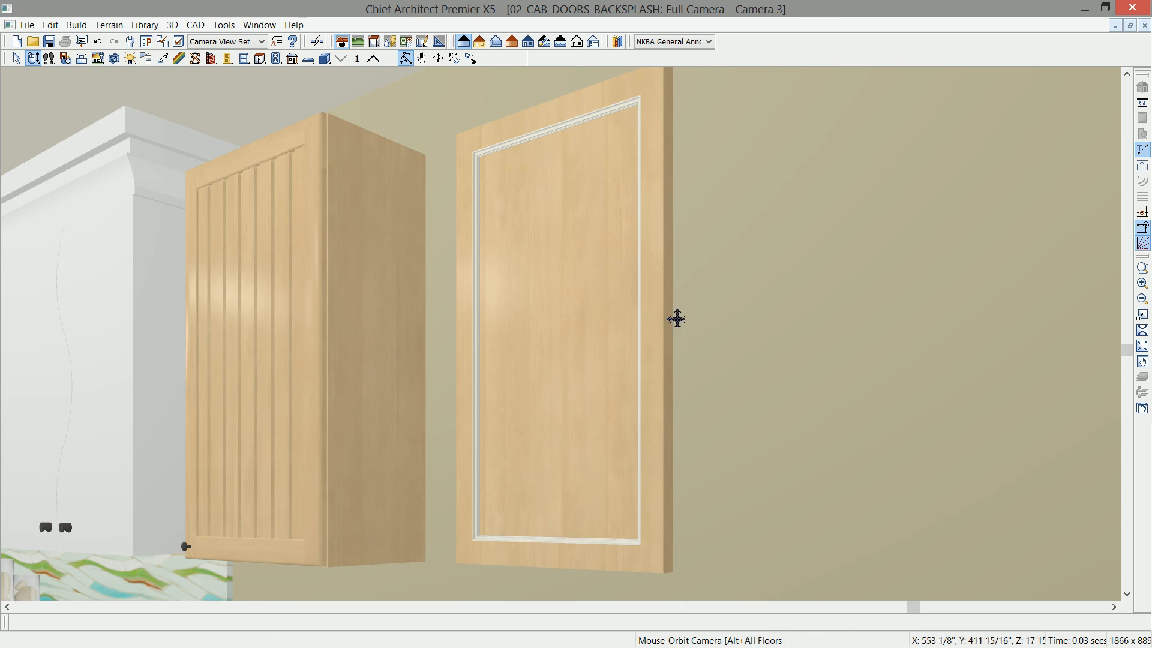
pyautogui.click(165, 60)
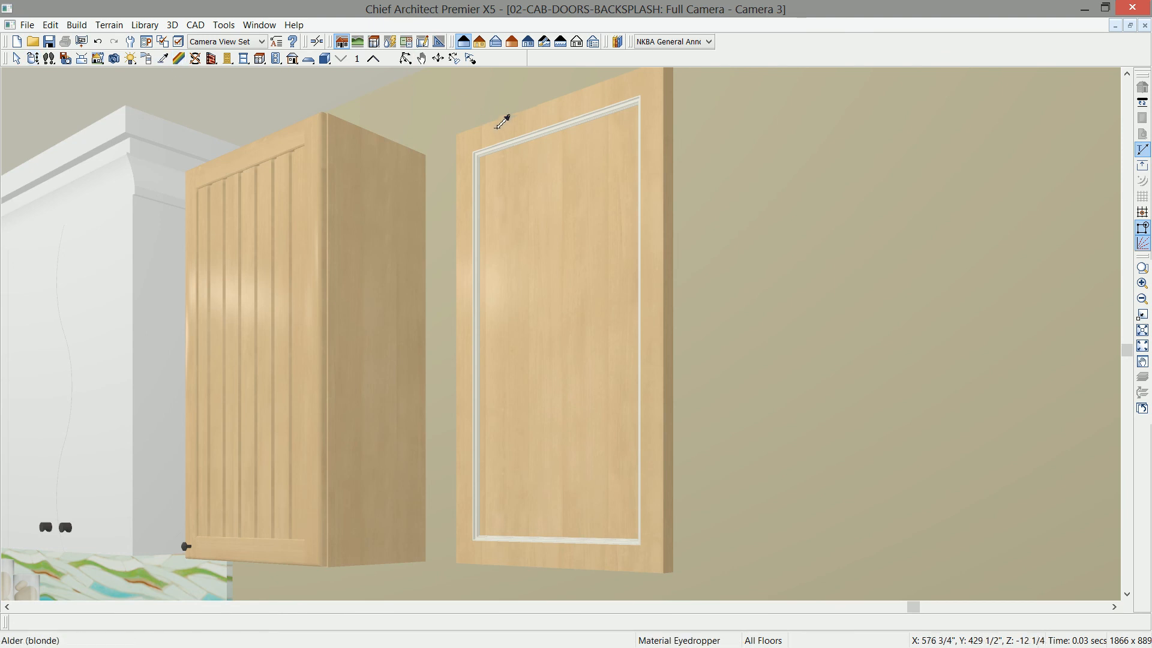
pyautogui.click(498, 130)
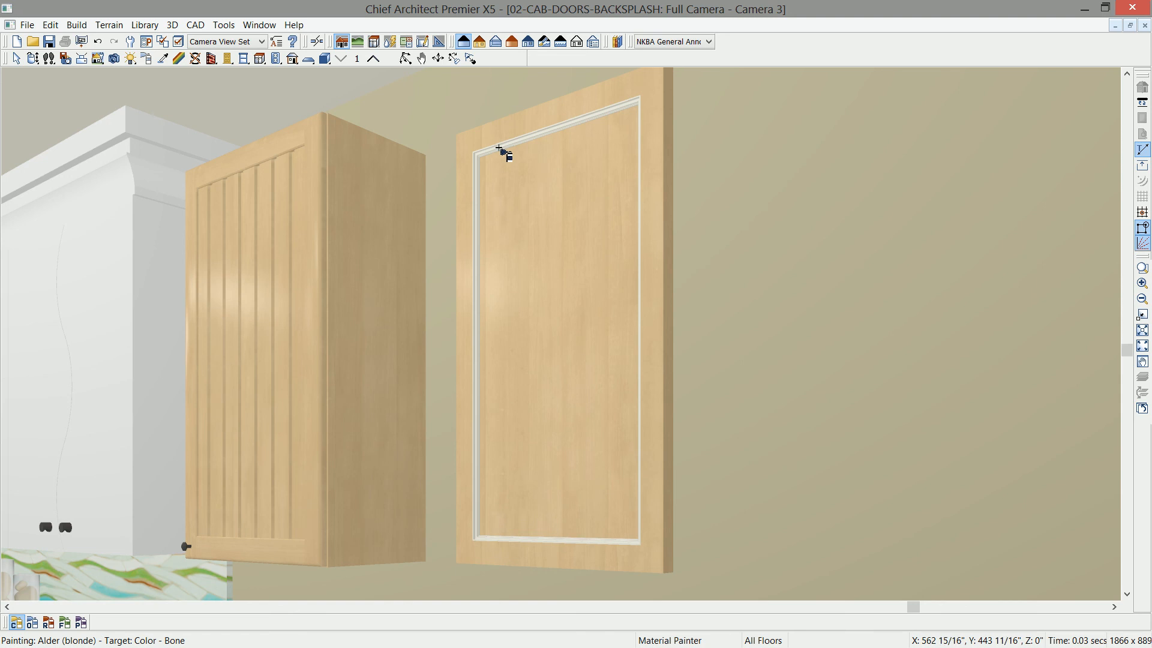
pyautogui.click(499, 149)
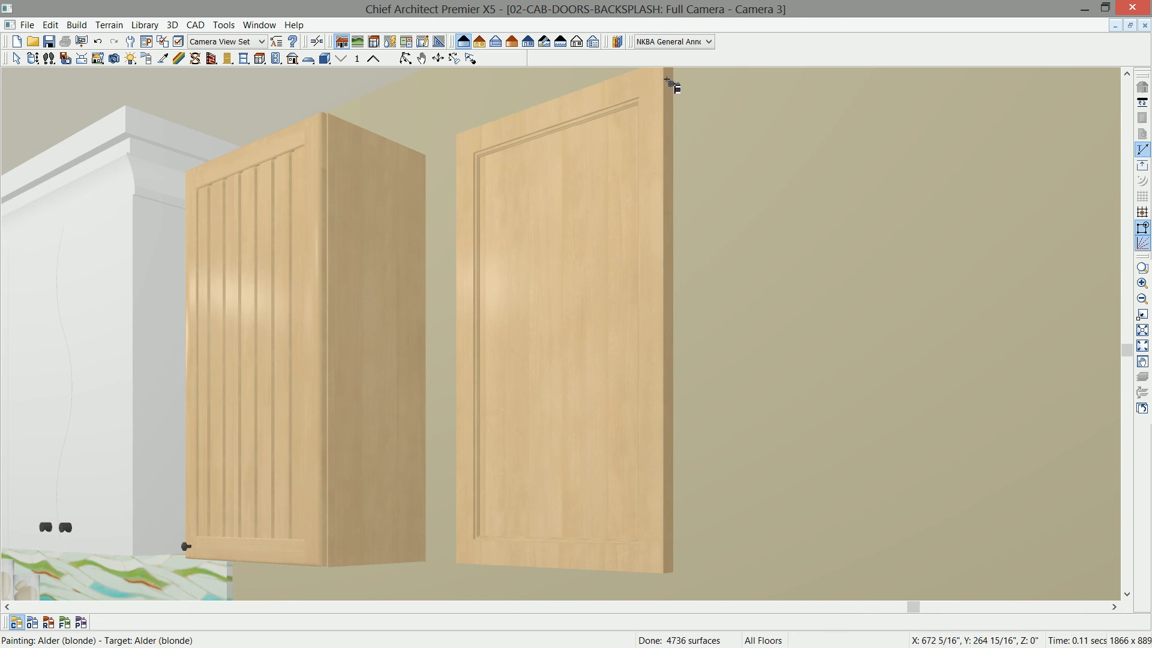
pyautogui.hotkey('shift', 'F4')
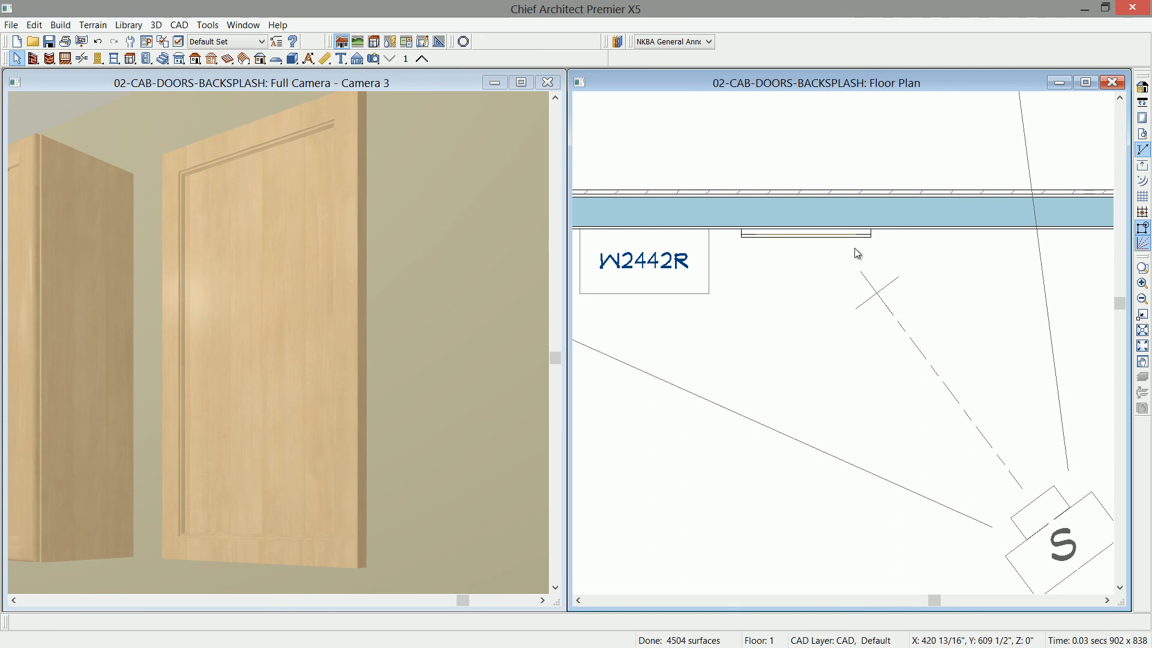
# - Combine the custom door's slab, frame and molding into one architectural block
pyautogui.moveTo(882, 248); pyautogui.dragTo(734, 211)
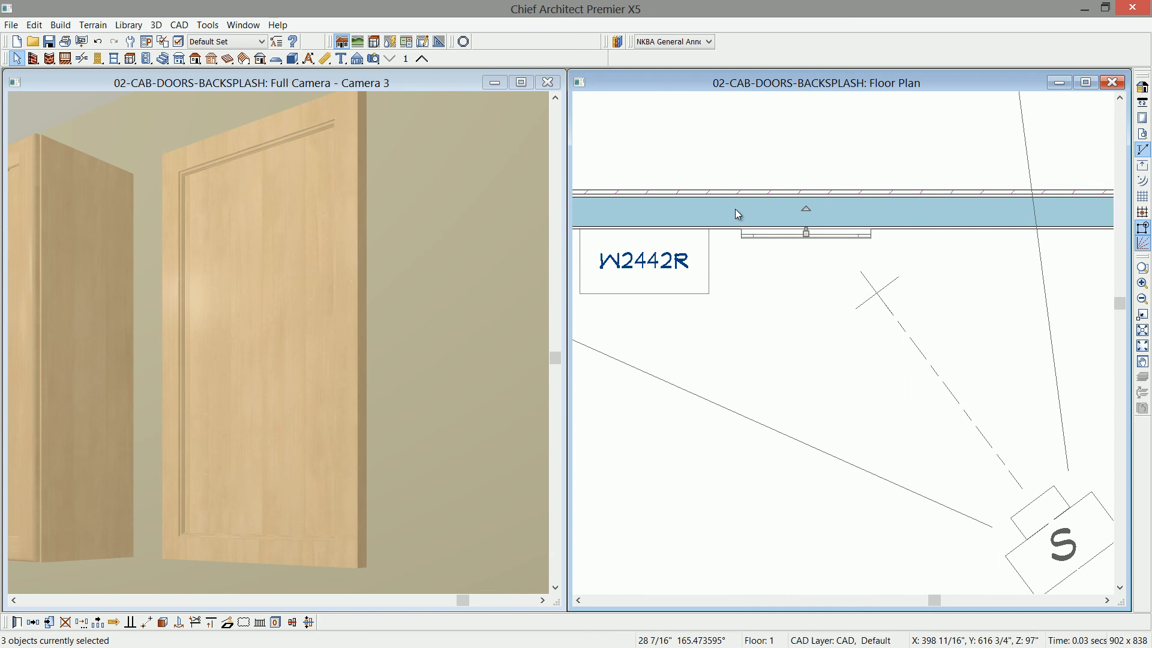
pyautogui.click(163, 623)
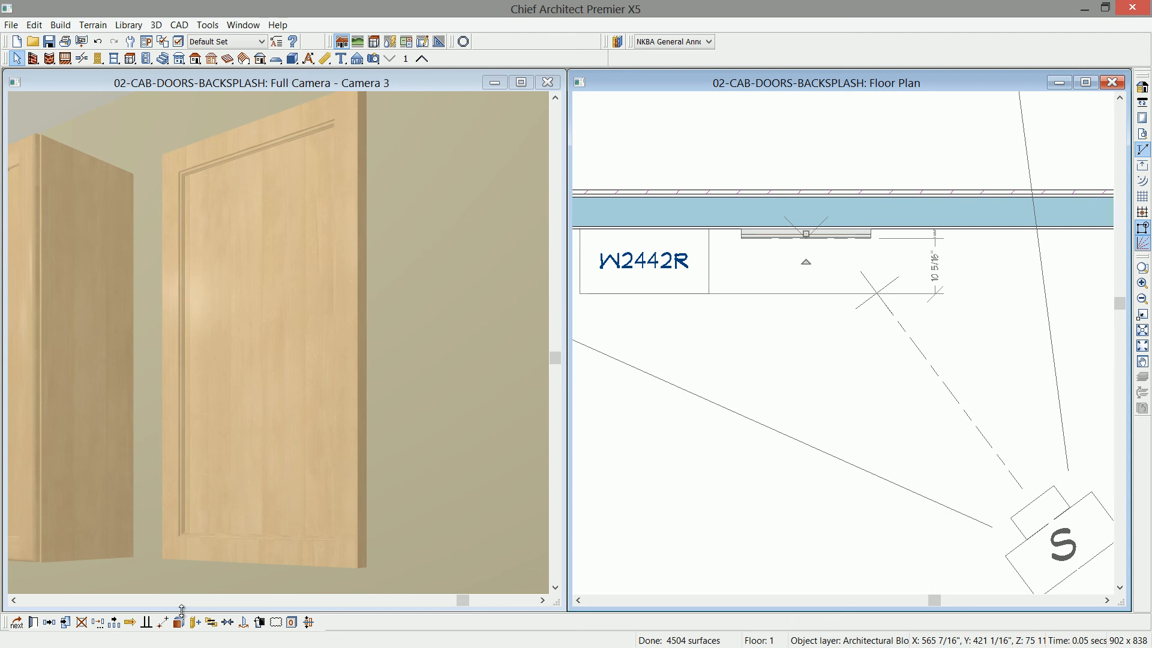
pyautogui.click(182, 610)
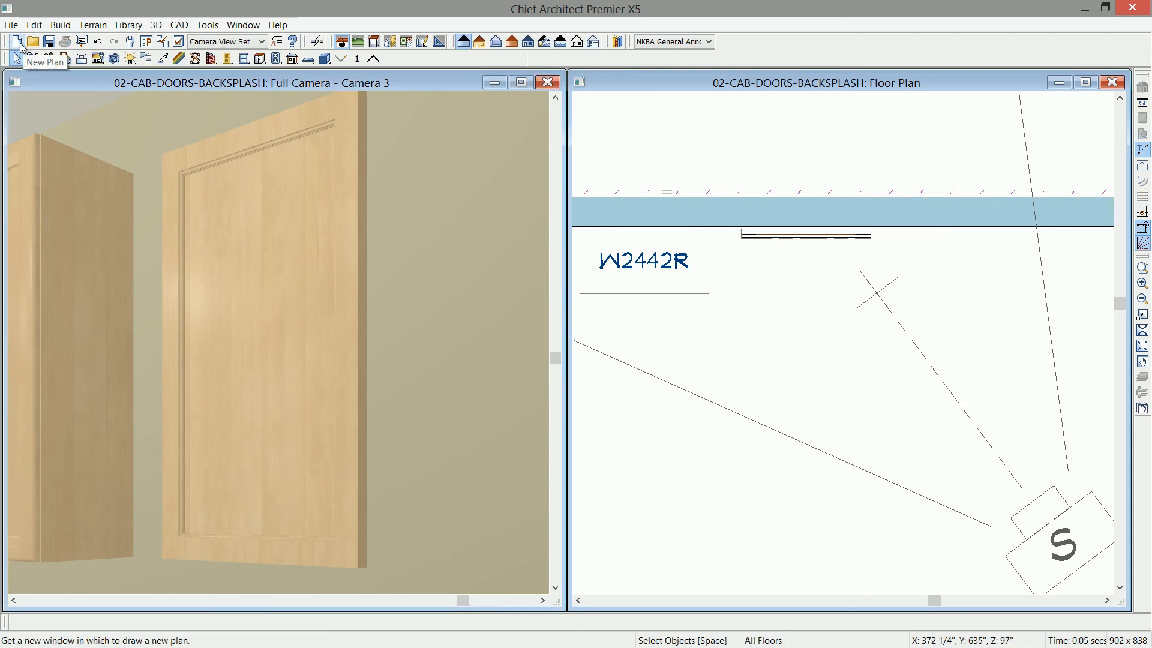
# - Start a new blank plan and paste a copy of the door block into it
pyautogui.click(18, 42)
pyautogui.hotkey('ctrl', 'v')
pyautogui.click(345, 287)
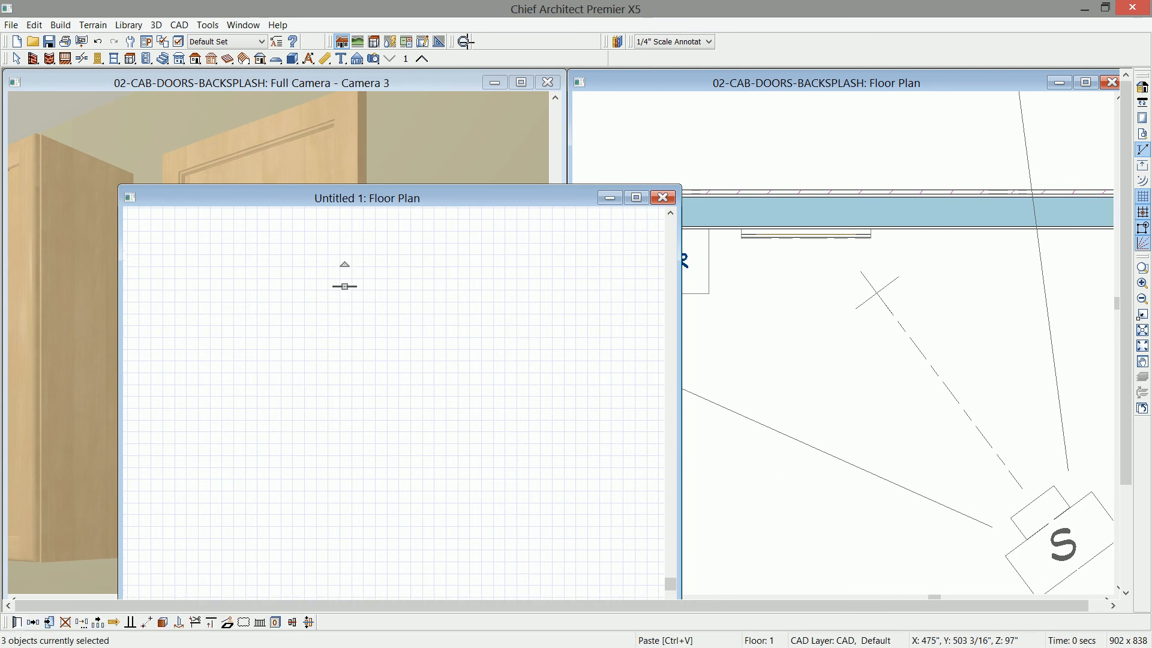
# - Create a full camera view of the door in the new plan
pyautogui.click(459, 59)
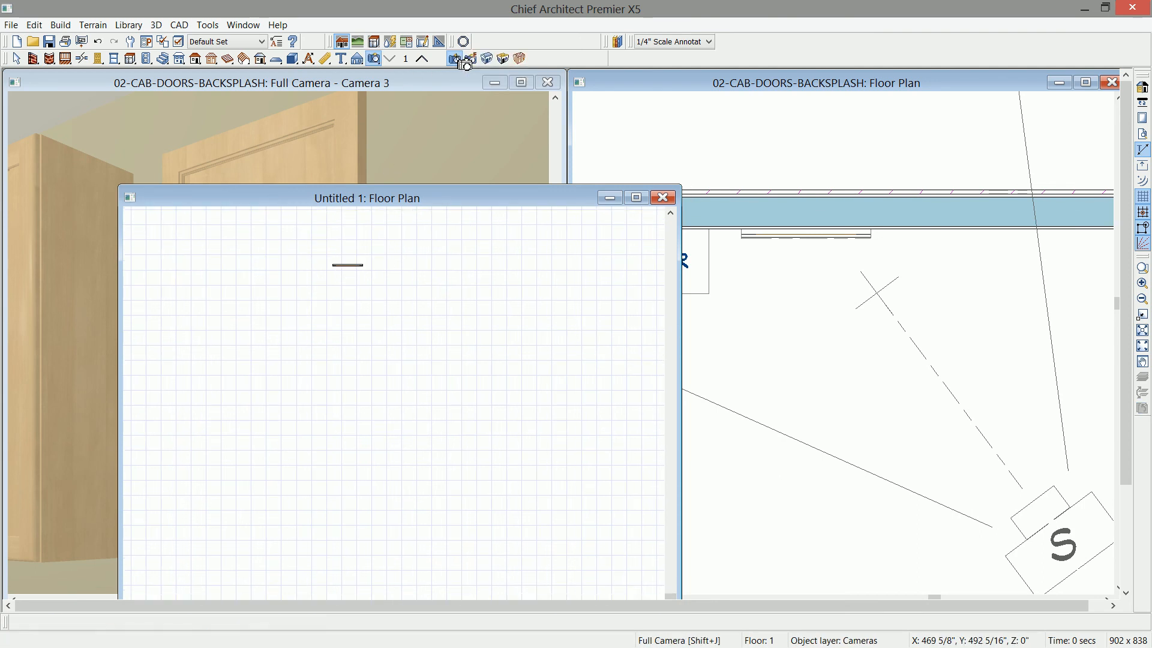
pyautogui.moveTo(483, 537); pyautogui.dragTo(380, 329)
pyautogui.scroll(2, 458, 493)
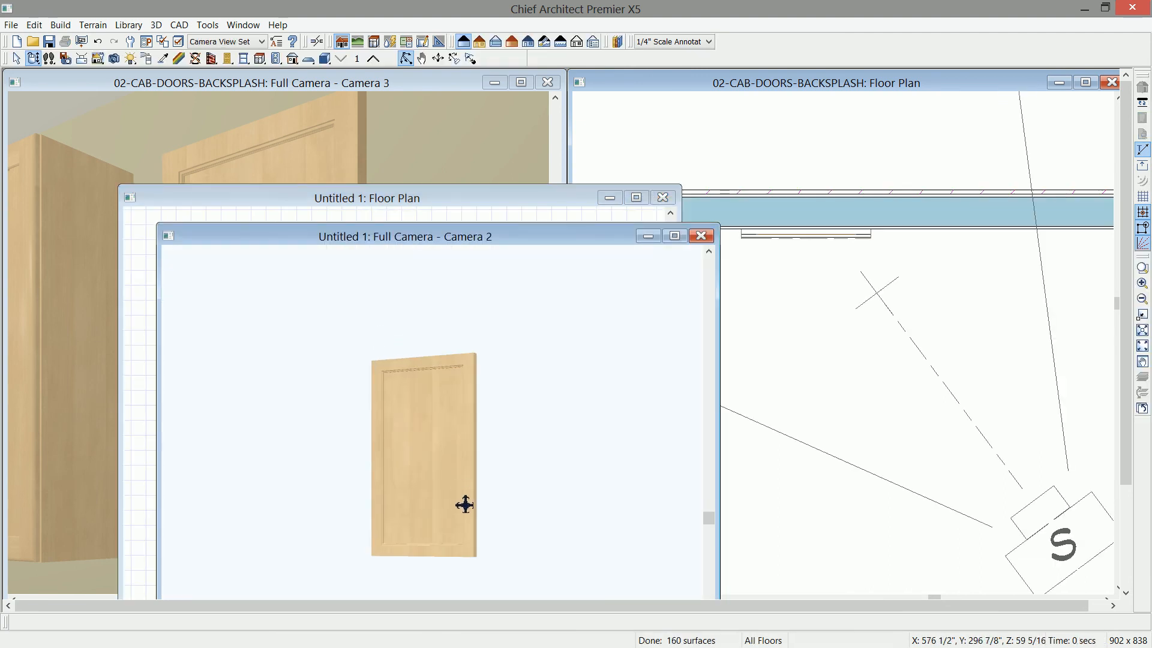
pyautogui.moveTo(463, 504); pyautogui.dragTo(381, 406, button='middle')
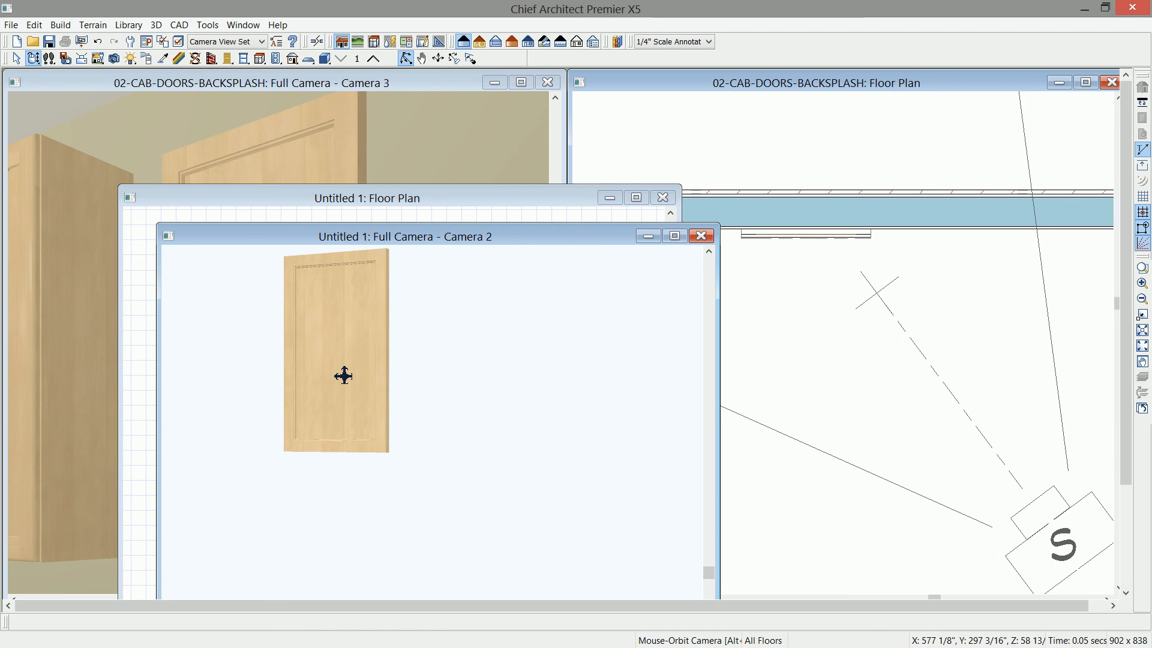
pyautogui.click(344, 376)
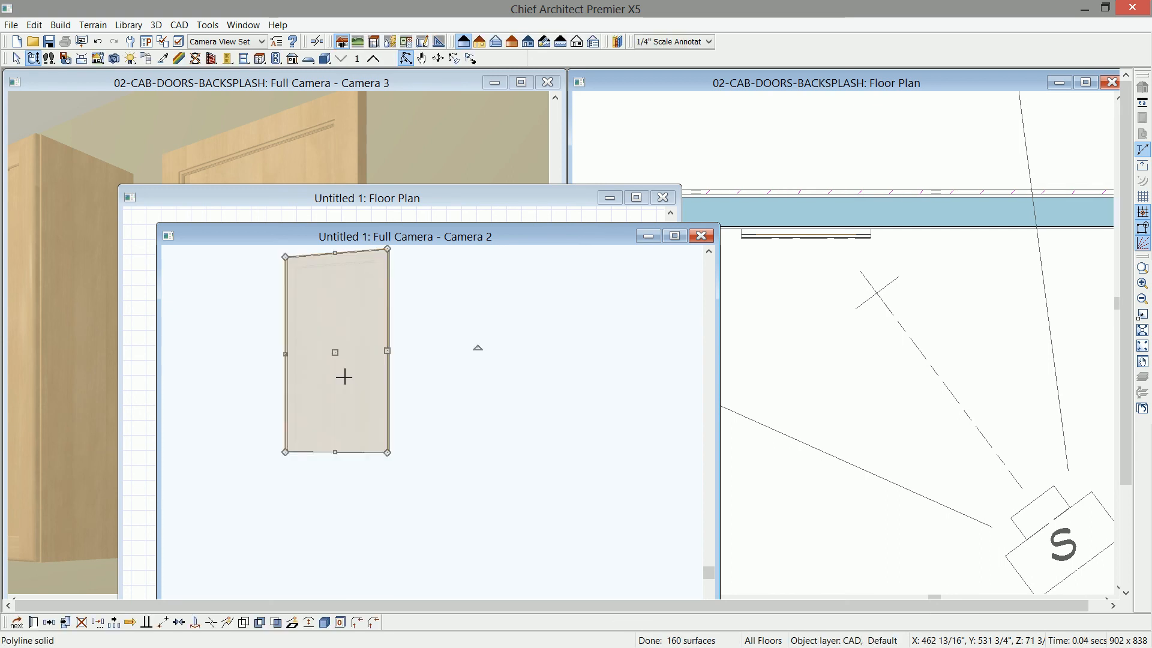
pyautogui.click(302, 625)
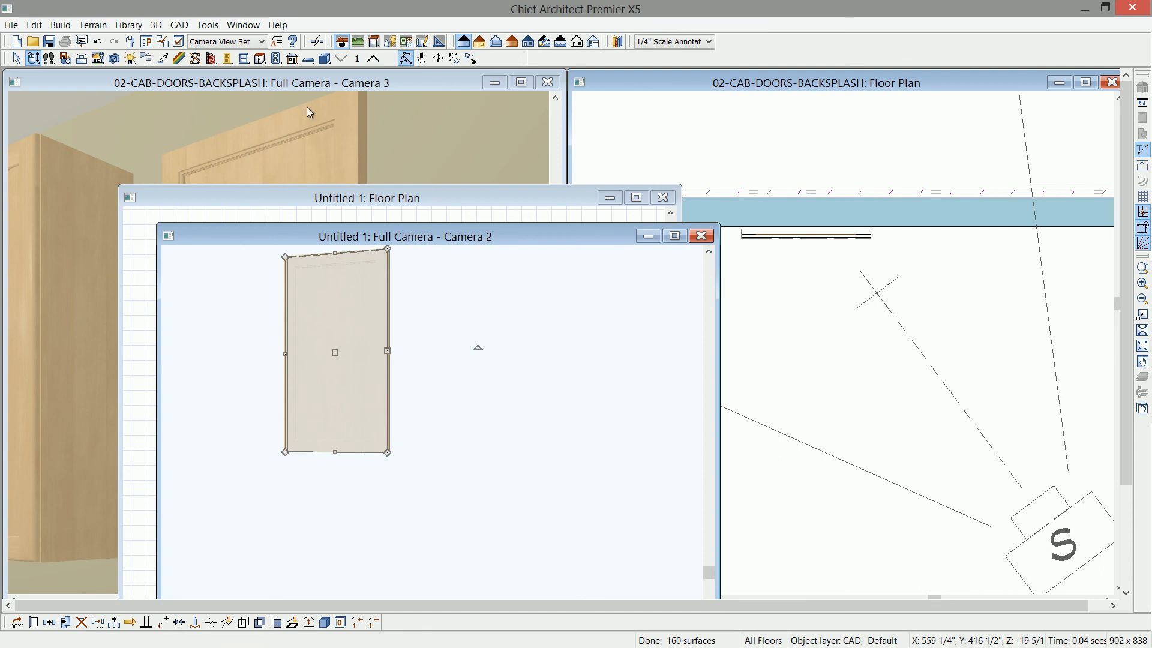
# - Convert the door view to a symbol in the Cabinet Door/Drawer category and add it to the library
pyautogui.click(204, 25)
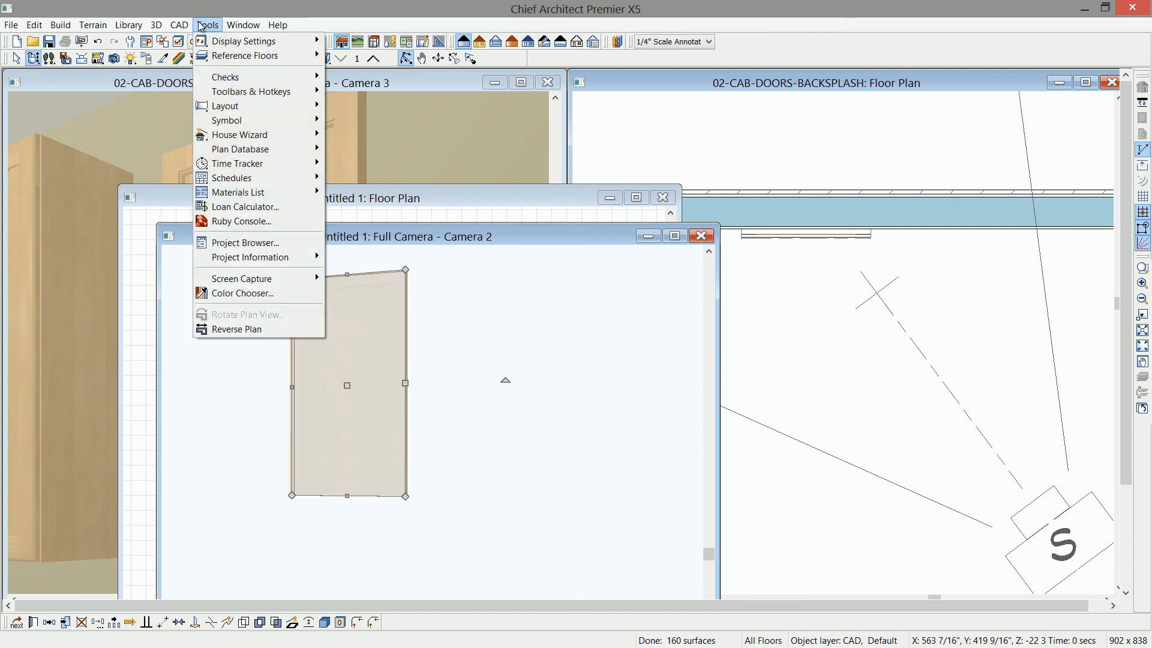
pyautogui.moveTo(256, 121)
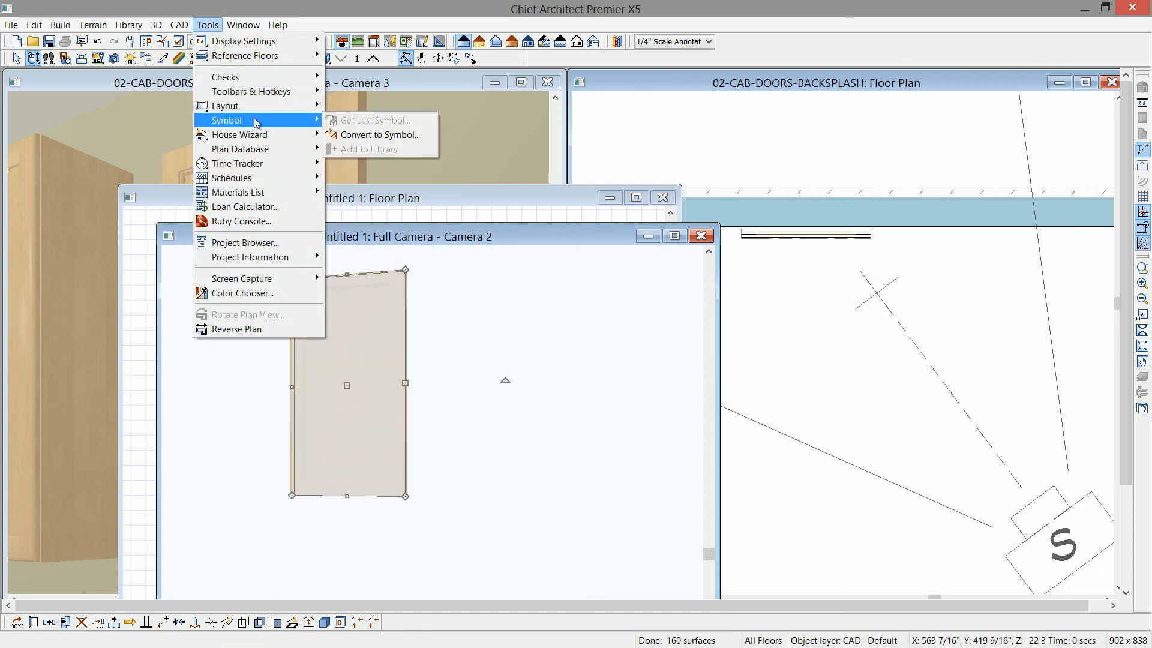
pyautogui.click(369, 134)
pyautogui.moveTo(586, 132); pyautogui.dragTo(442, 128)
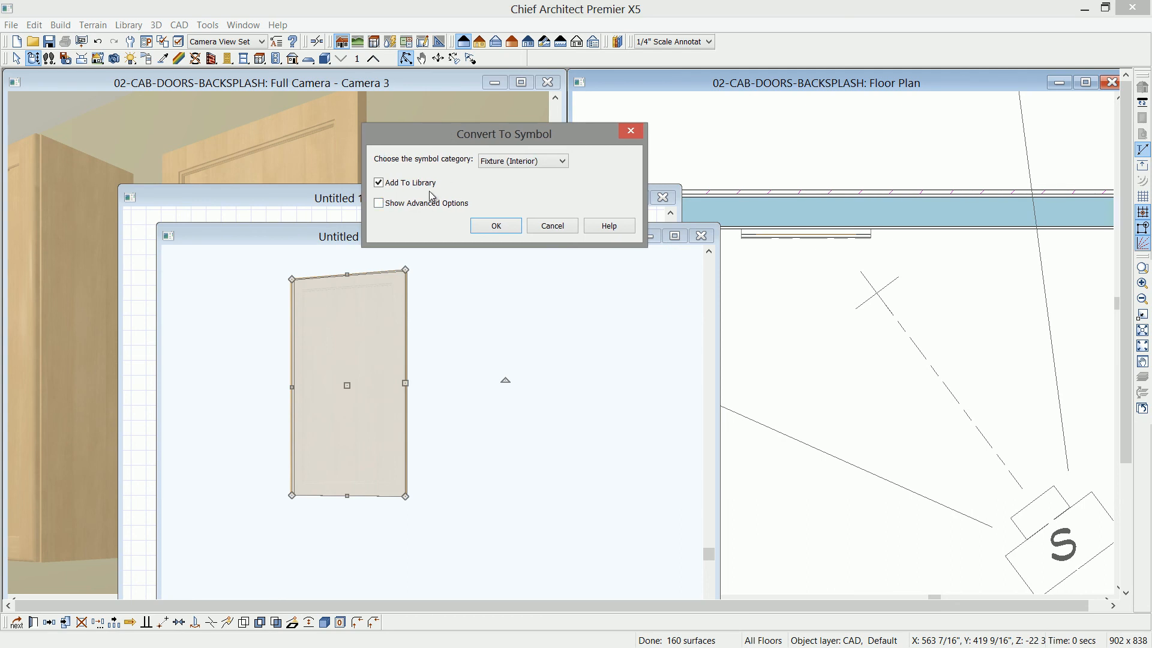
pyautogui.click(563, 162)
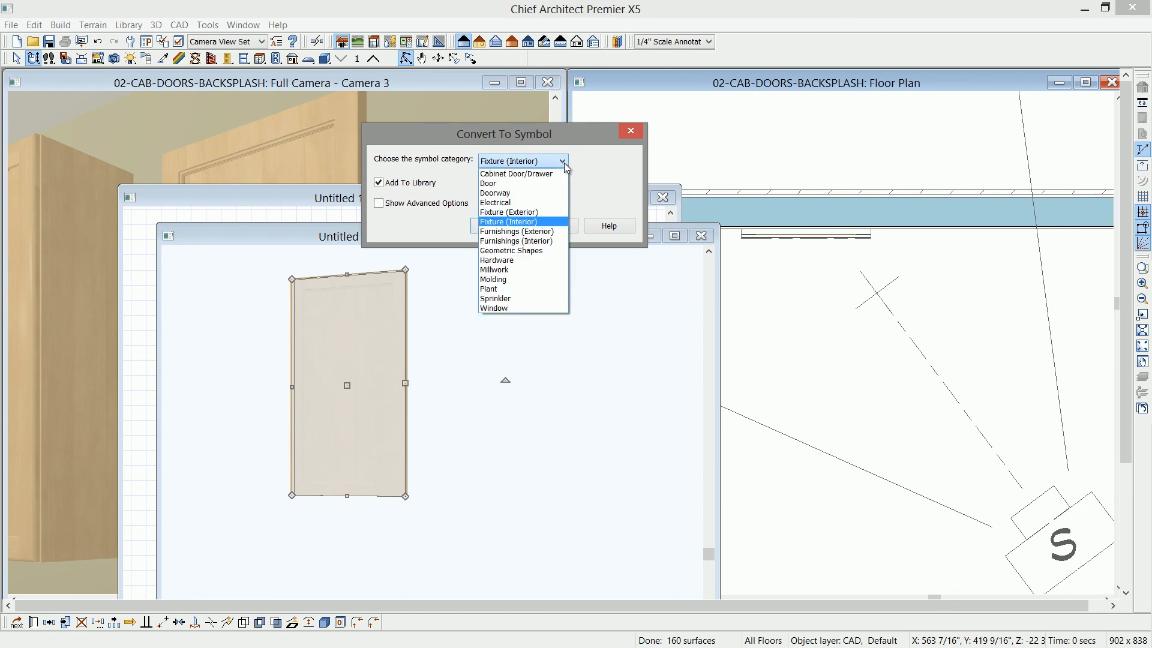
pyautogui.click(500, 174)
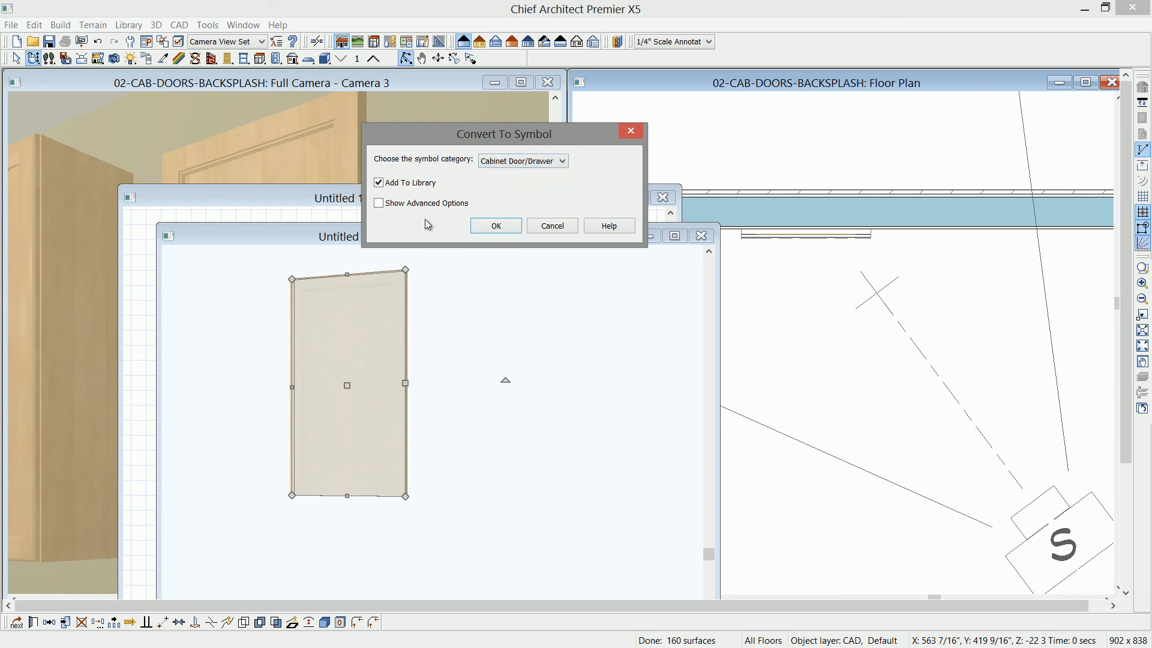
pyautogui.click(496, 226)
# - Name the new library symbol My Cabinet Door
pyautogui.click(994, 303)
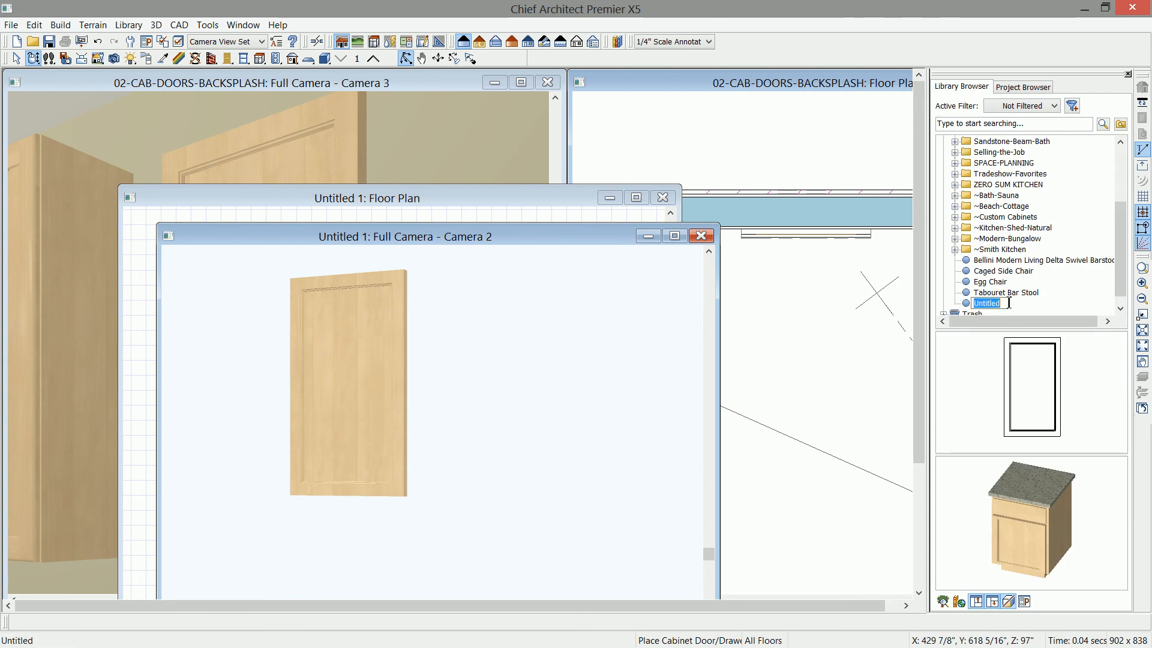
pyautogui.write('My Cabinet Door')
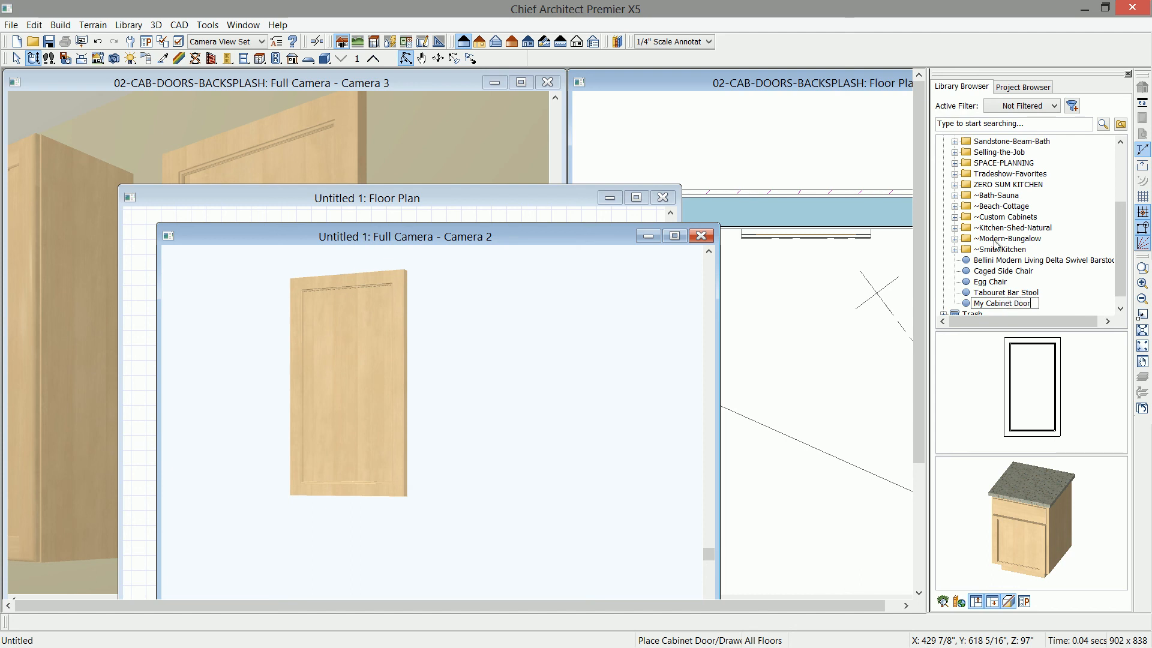
pyautogui.press('Return')
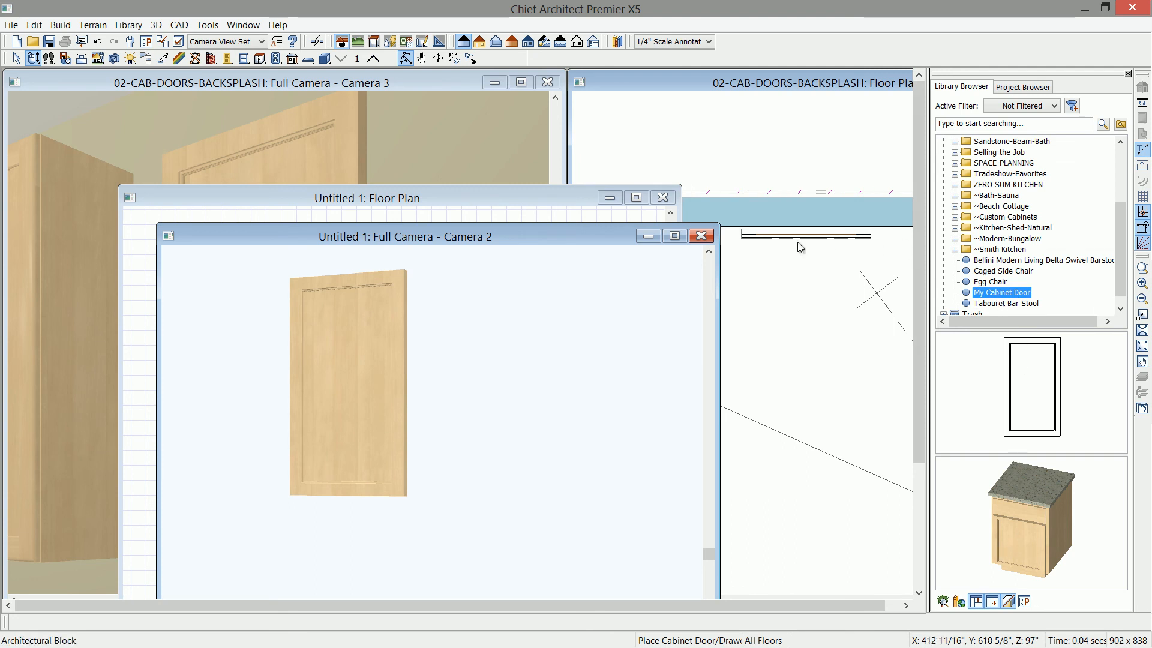
# - Close the temporary plan and its camera view without saving
pyautogui.click(707, 236)
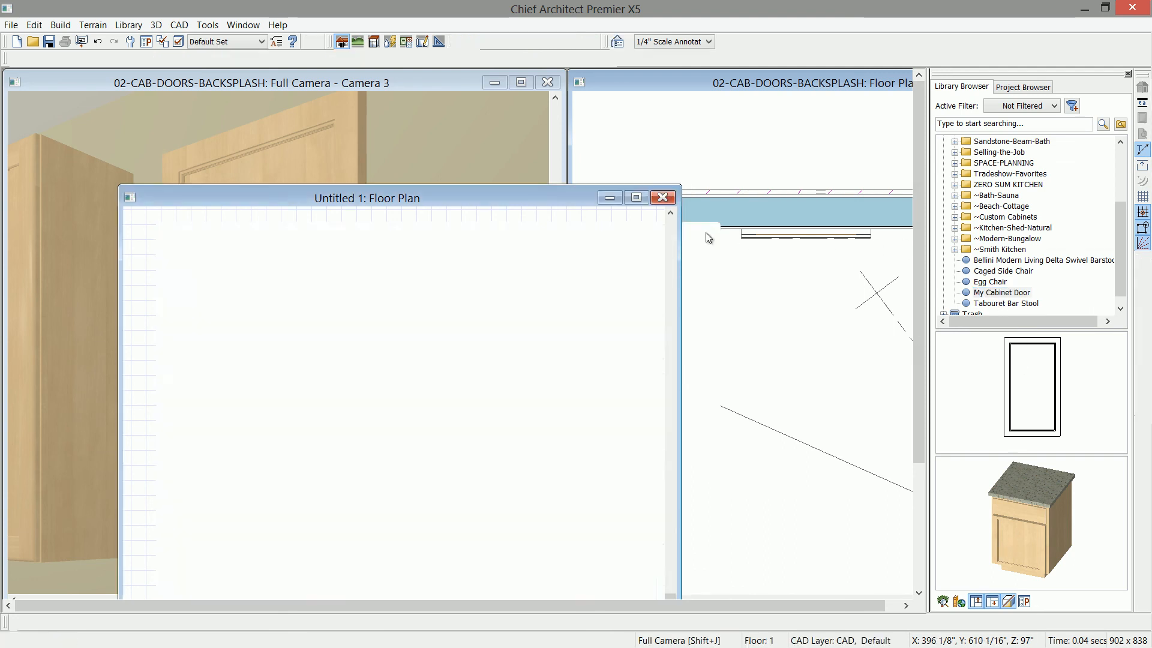
pyautogui.click(662, 197)
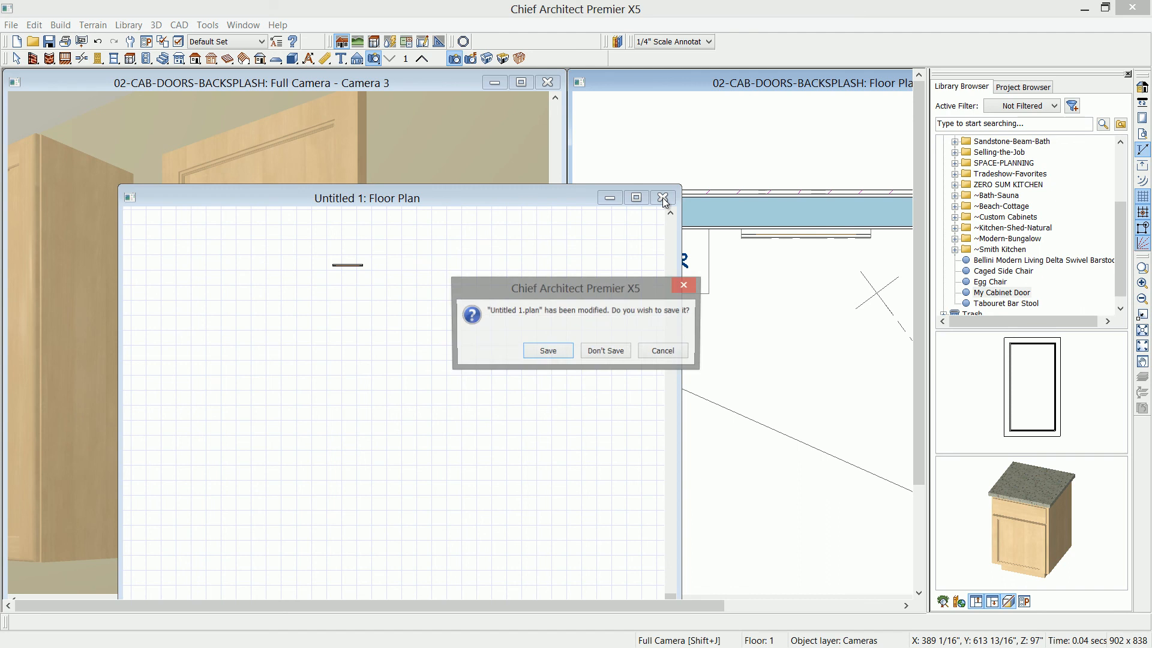
pyautogui.click(604, 352)
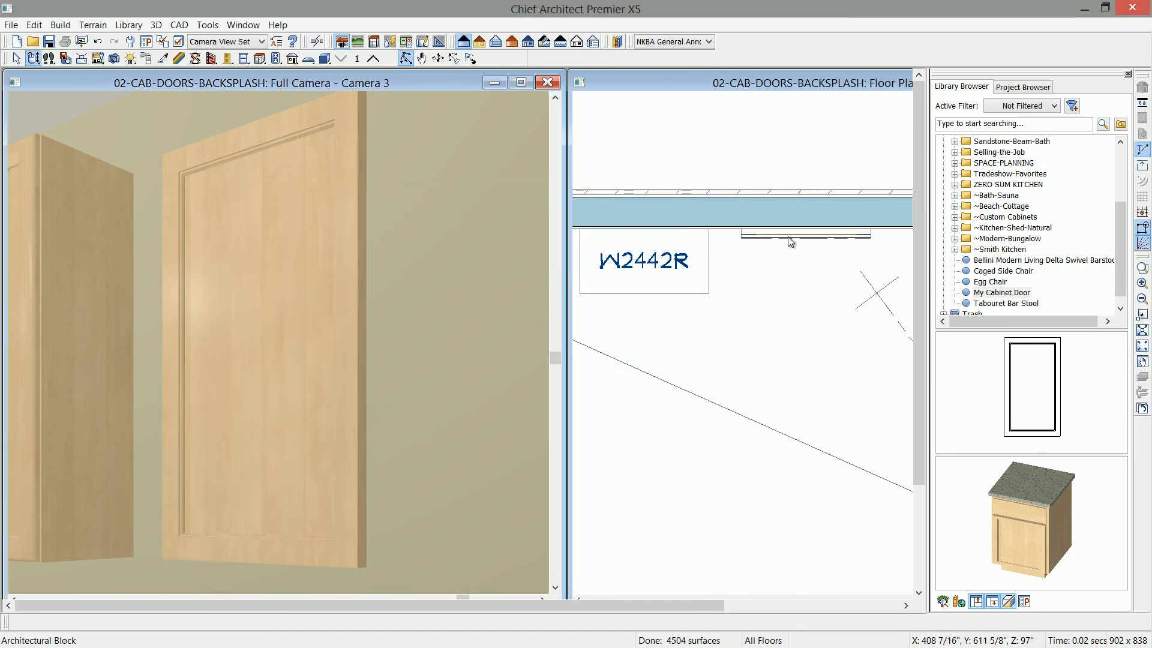
# - Hide the library browser and delete the original door block from the kitchen floor plan
pyautogui.click(1129, 73)
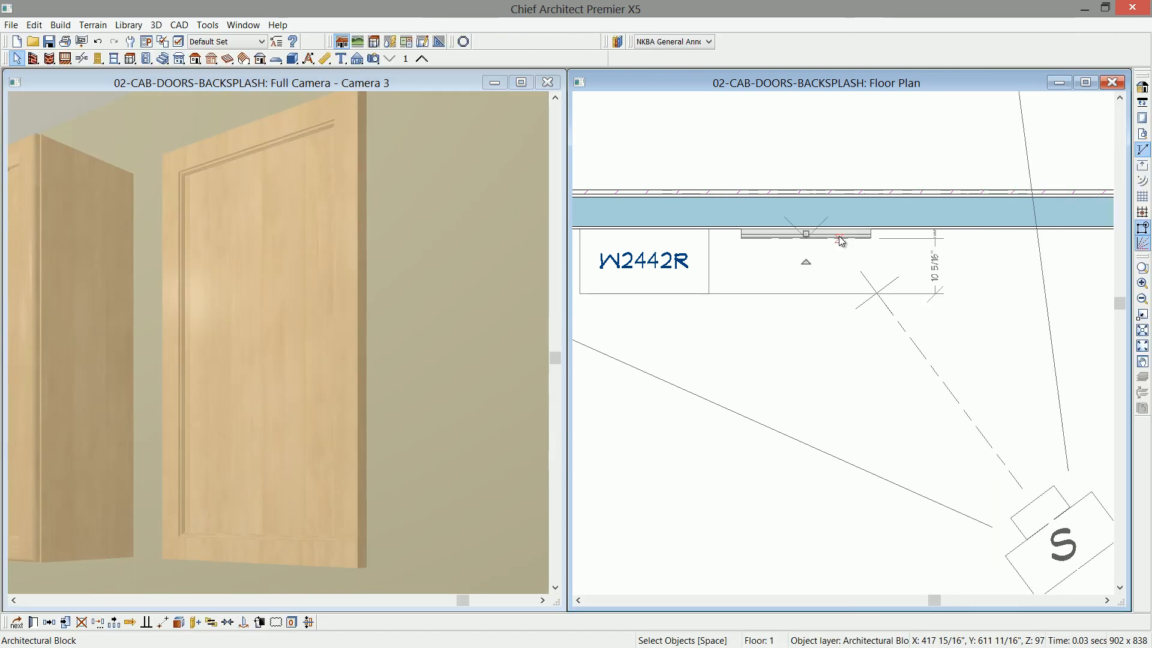
pyautogui.press('Delete')
pyautogui.click(192, 245)
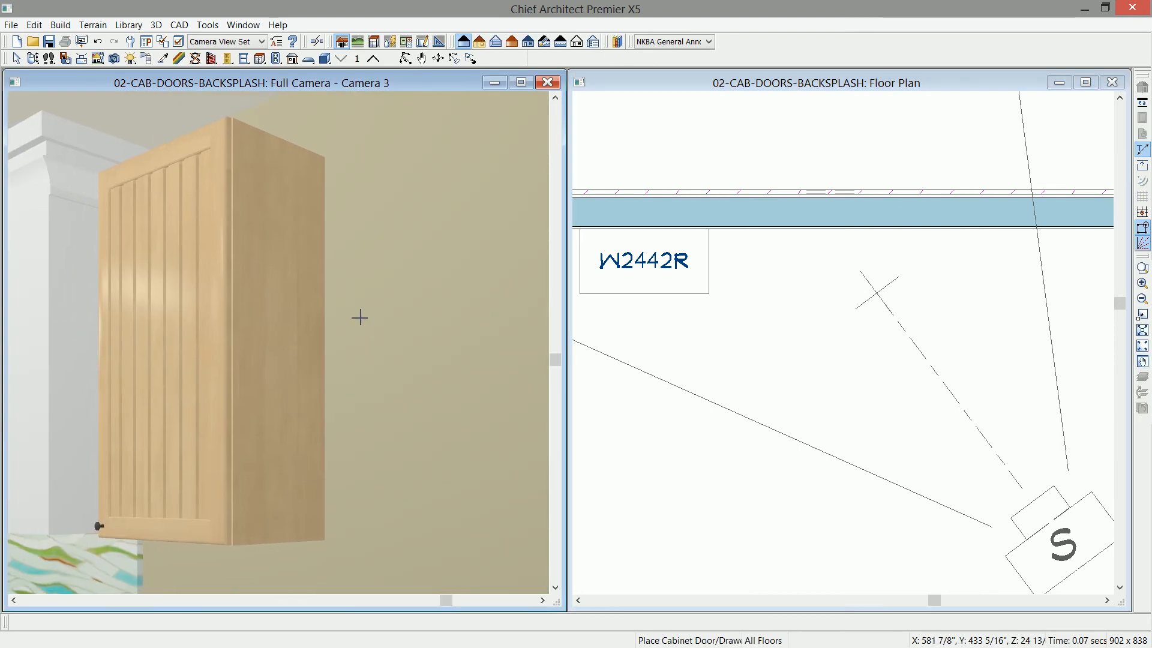
# - Set the W2442R wall cabinet's door style to My Cabinet Door from the User Catalog
pyautogui.click(33, 58)
pyautogui.moveTo(162, 311); pyautogui.dragTo(308, 330)
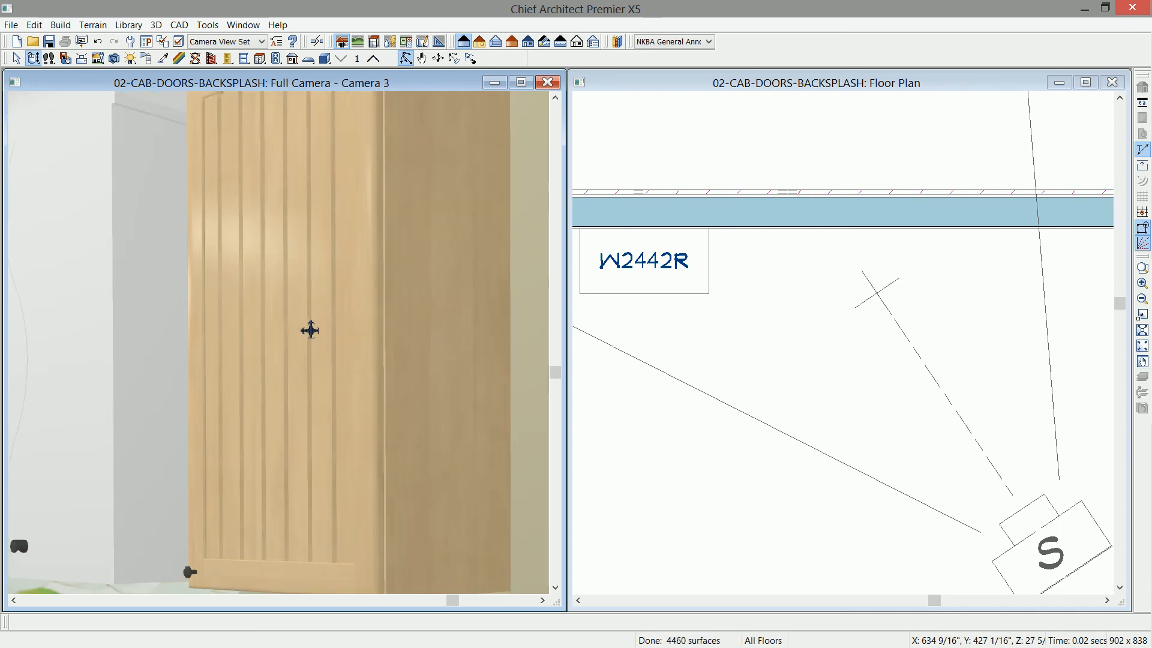
pyautogui.click(304, 331)
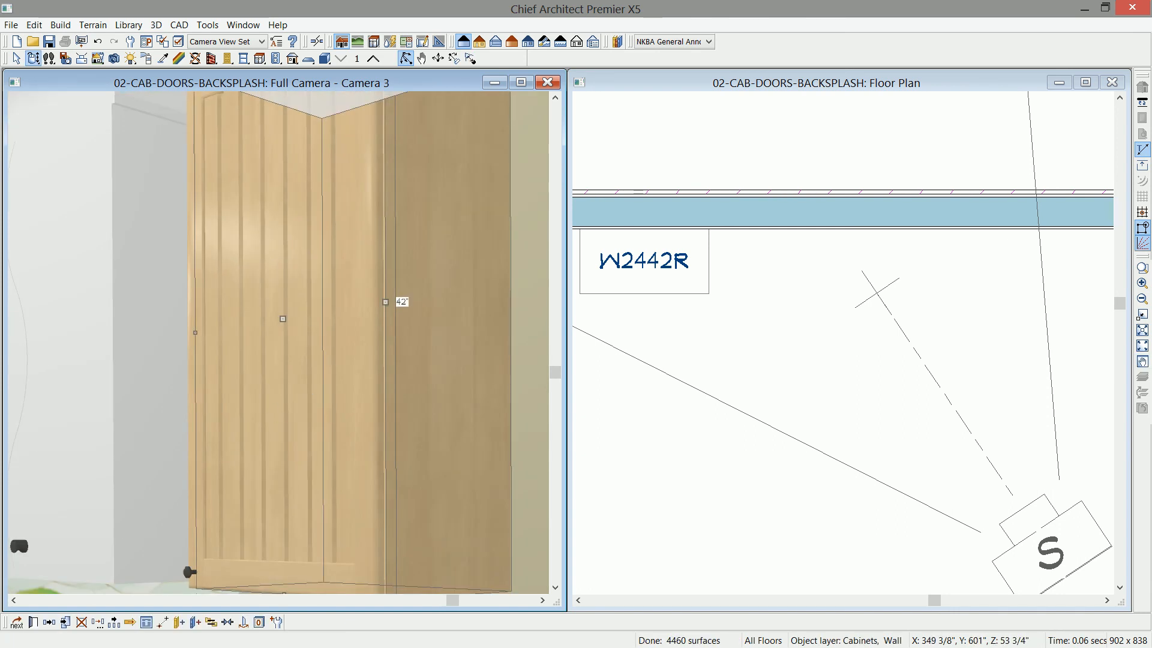
pyautogui.click(33, 624)
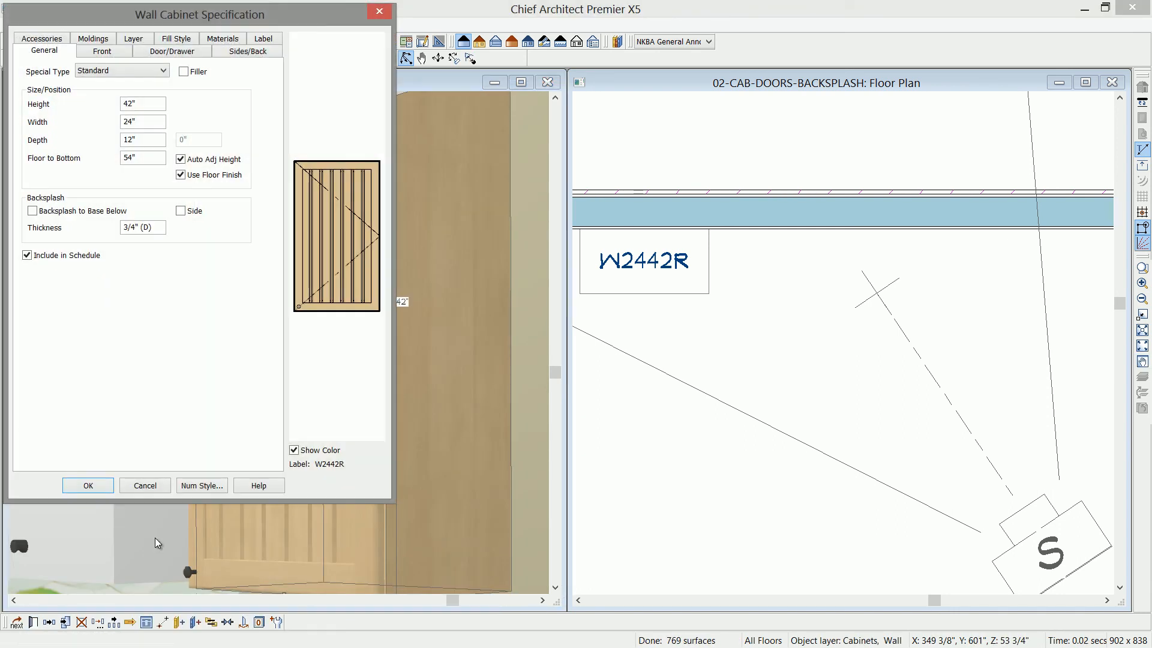
pyautogui.click(172, 51)
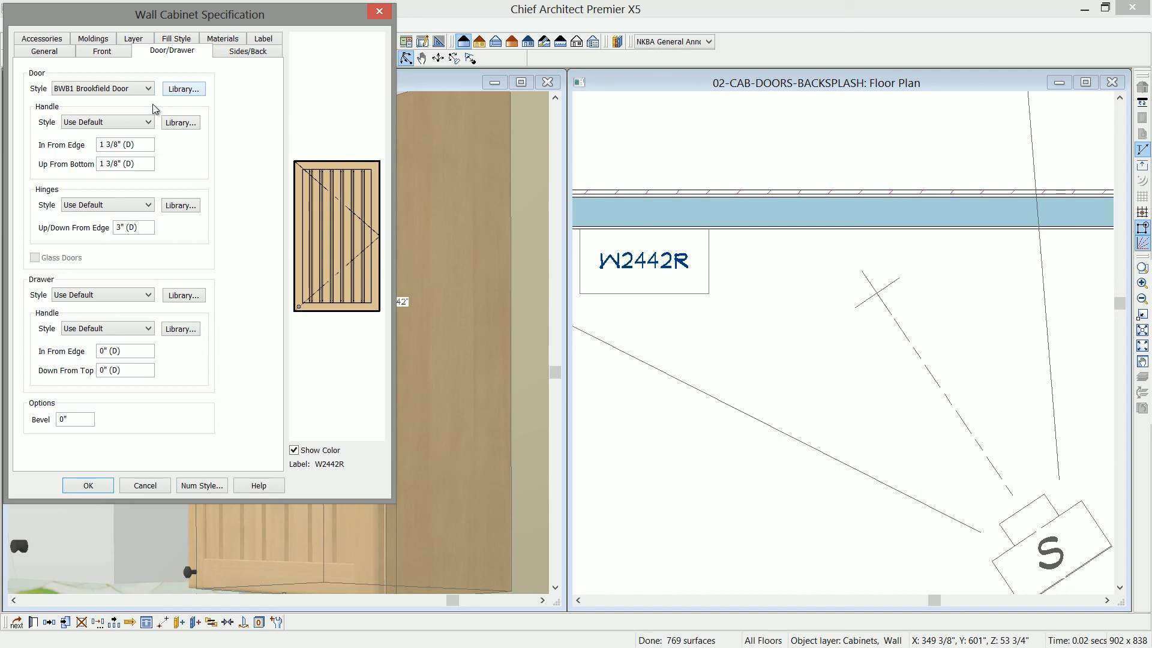
pyautogui.click(180, 90)
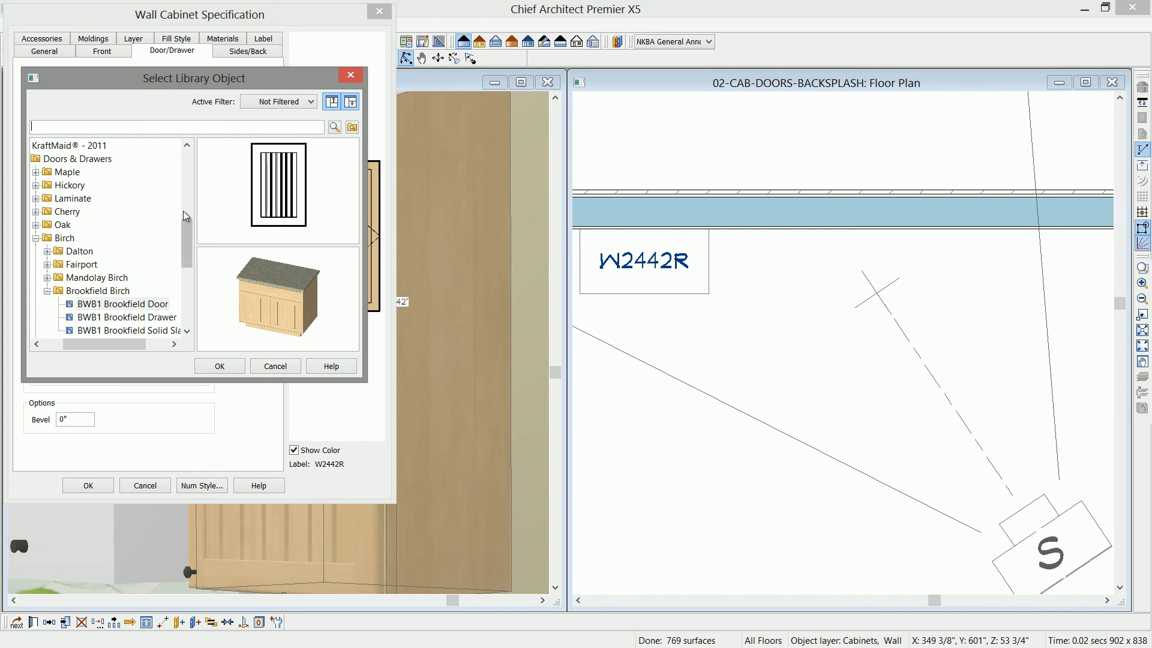
pyautogui.moveTo(187, 225); pyautogui.dragTo(187, 284)
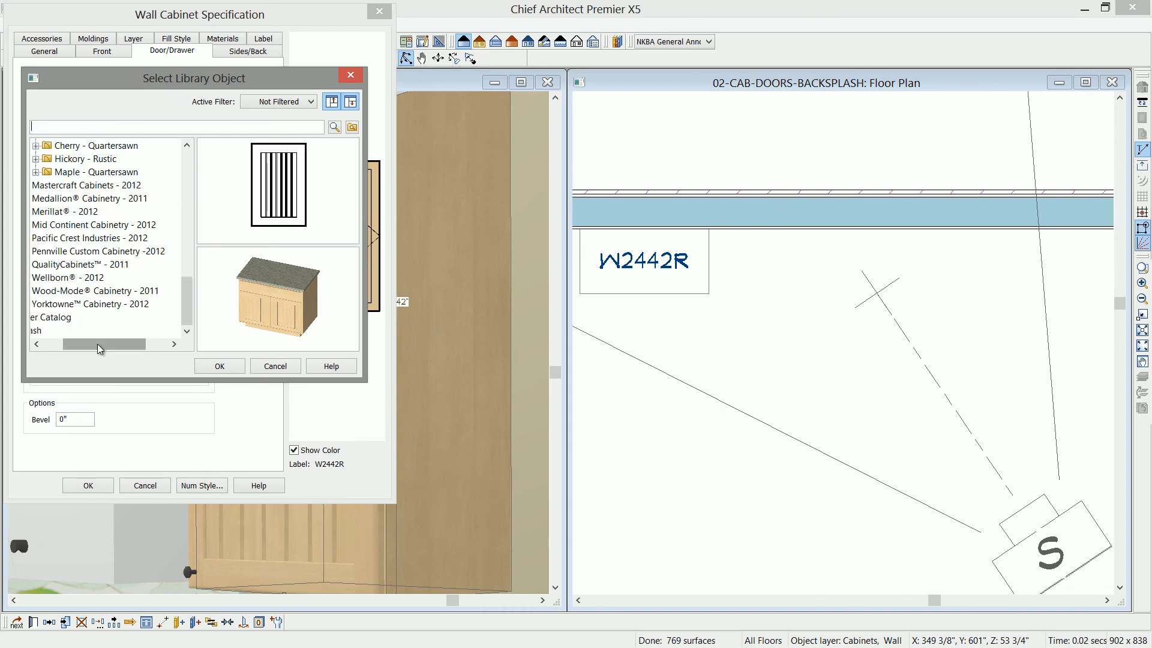
pyautogui.moveTo(100, 345); pyautogui.dragTo(48, 346)
pyautogui.click(37, 317)
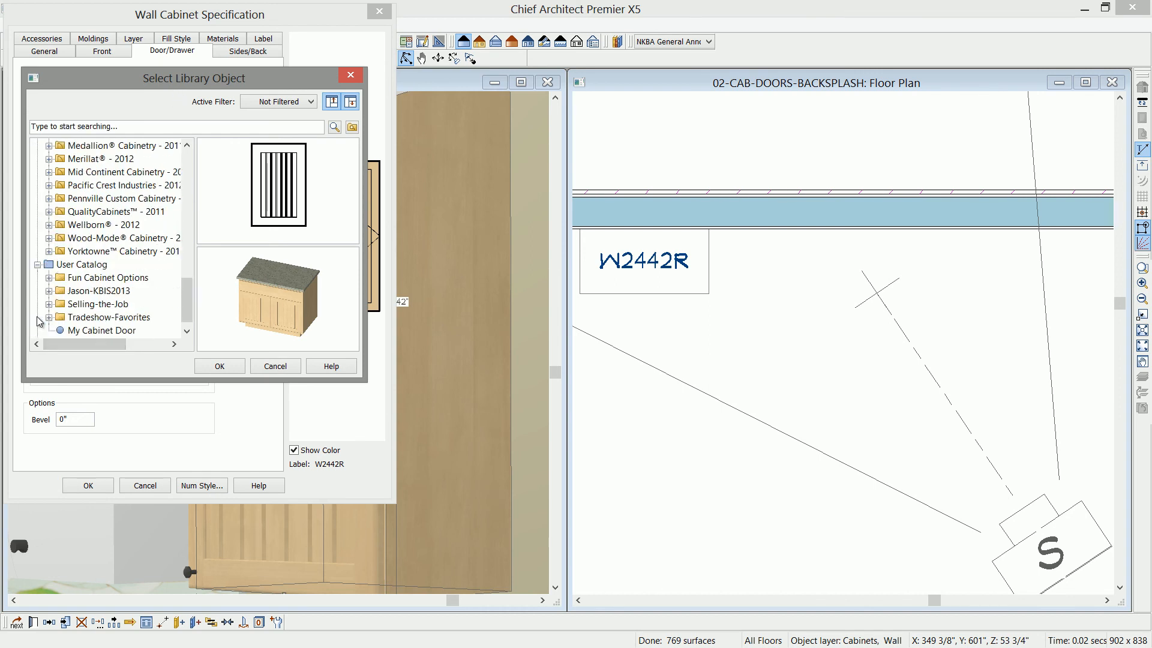
pyautogui.click(88, 332)
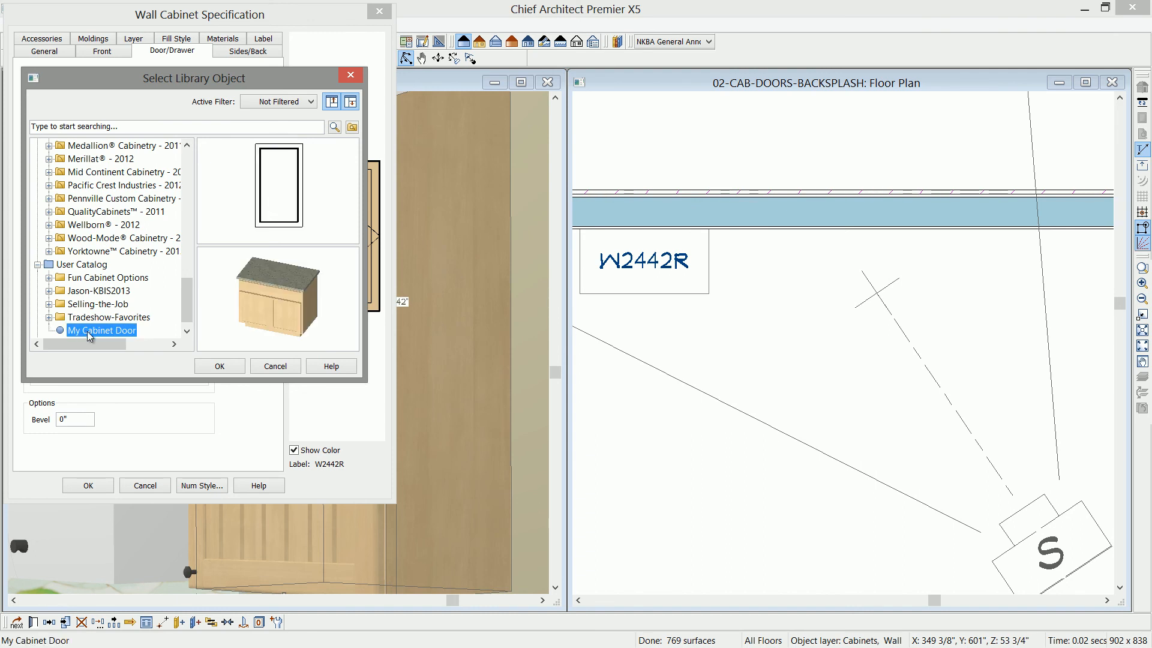
pyautogui.click(218, 366)
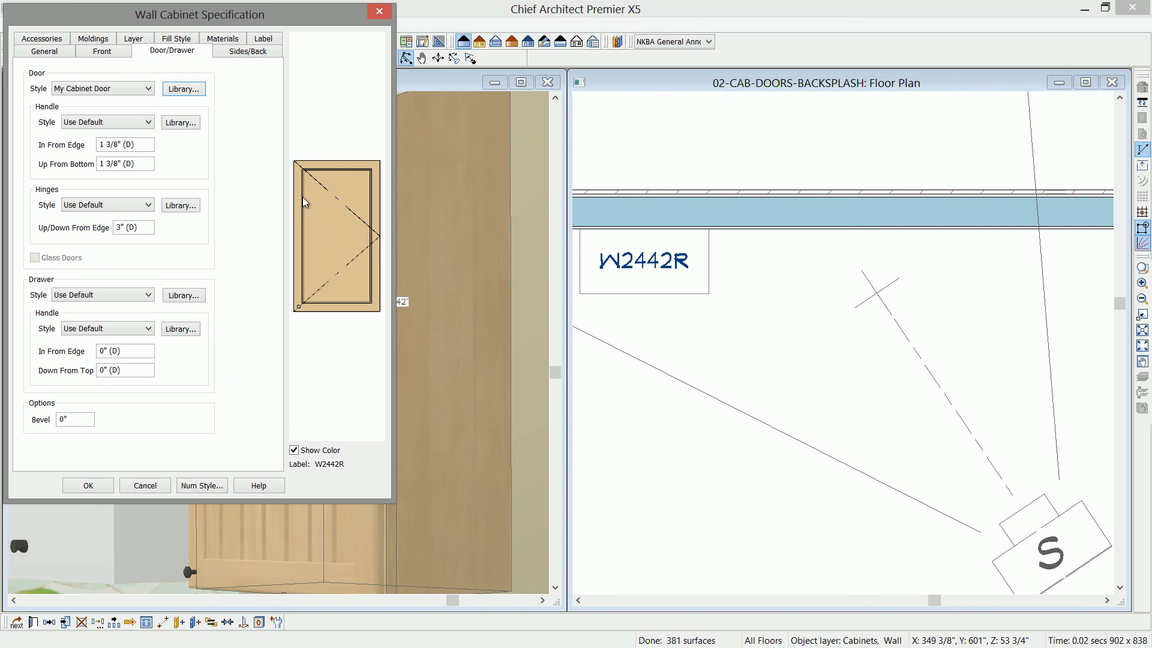
pyautogui.click(90, 487)
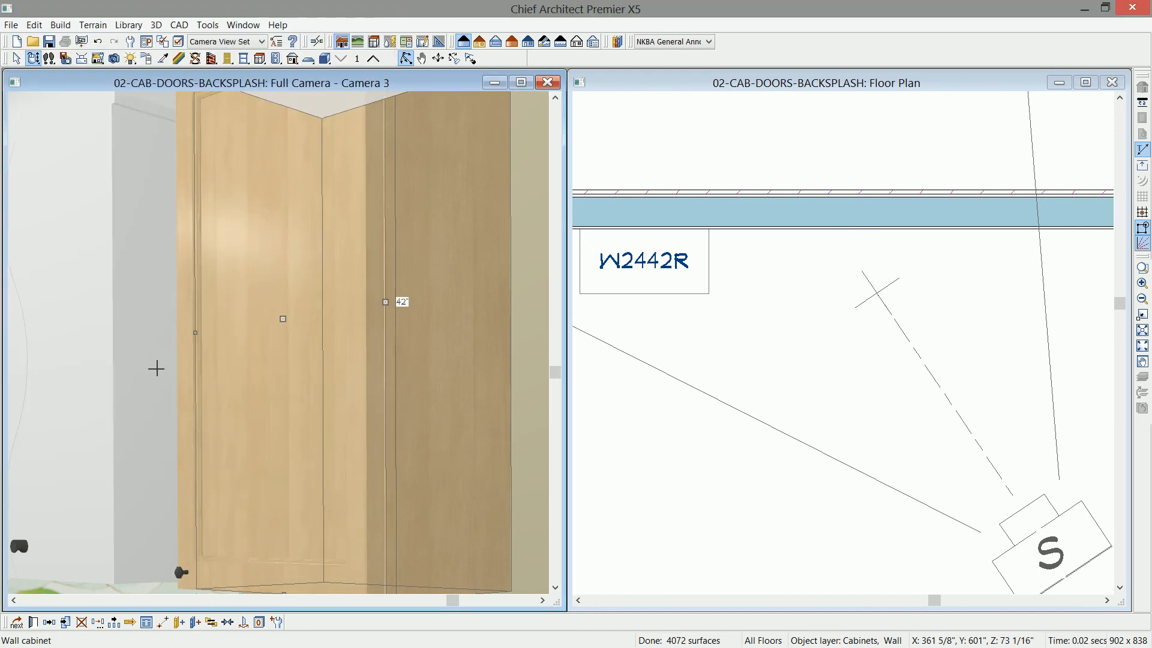
# - Enlarge the camera view and examine the custom door on the wall cabinet from the front
pyautogui.click(525, 86)
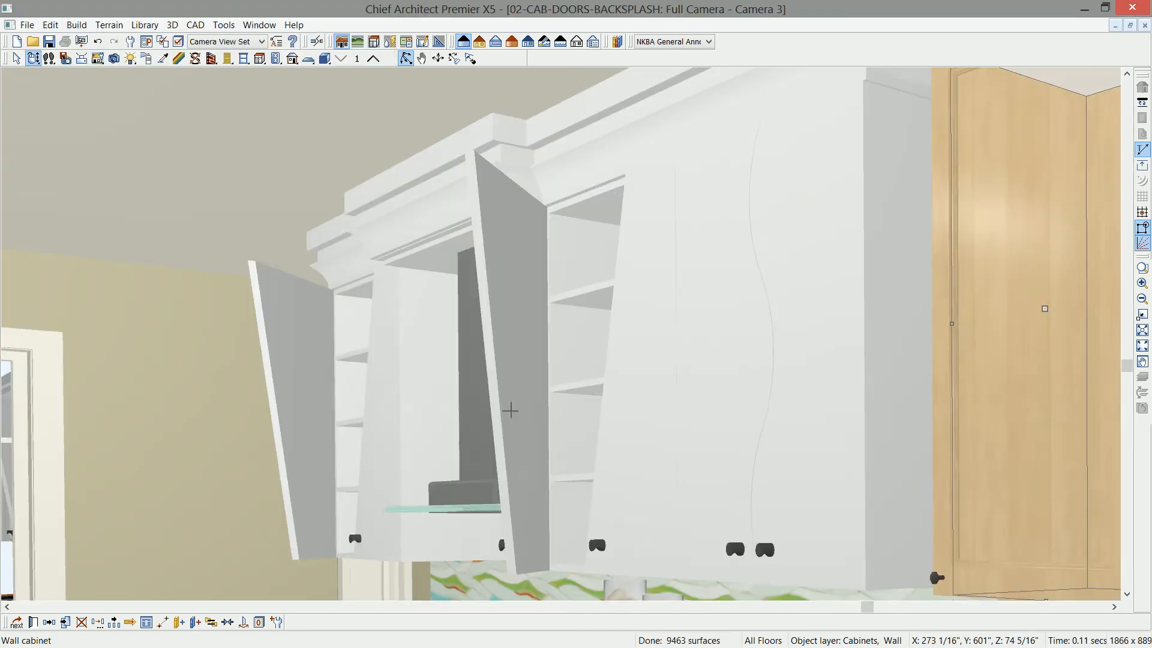
pyautogui.scroll(-2, 511, 409)
pyautogui.moveTo(628, 416); pyautogui.dragTo(387, 388, button='middle')
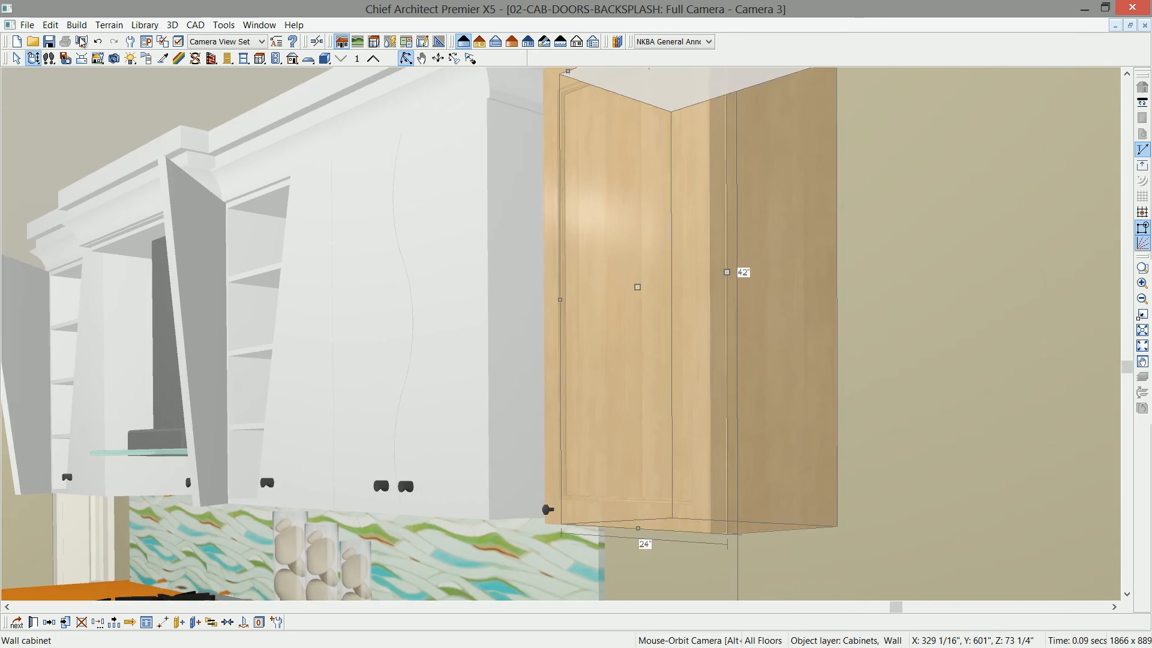
pyautogui.click(35, 59)
pyautogui.moveTo(414, 294); pyautogui.dragTo(437, 299)
pyautogui.moveTo(441, 307); pyautogui.dragTo(405, 342, button='middle')
pyautogui.scroll(-2, 456, 339)
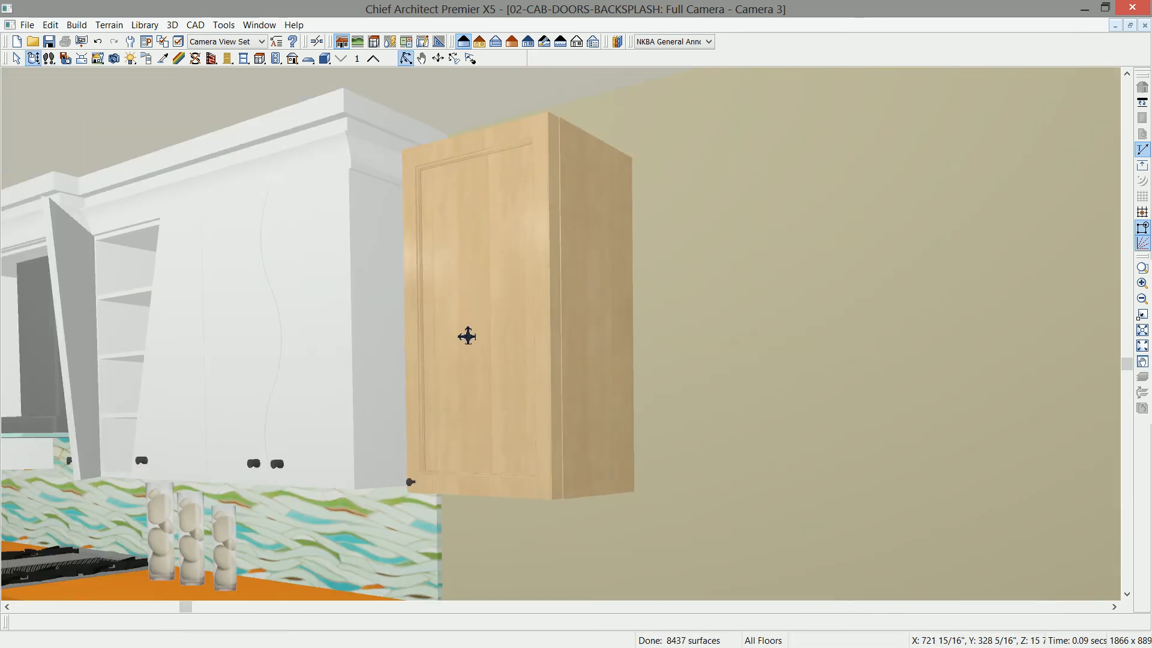
# - Stretch the wall cabinet to 48 inches wide so it holds two custom doors
pyautogui.click(561, 308)
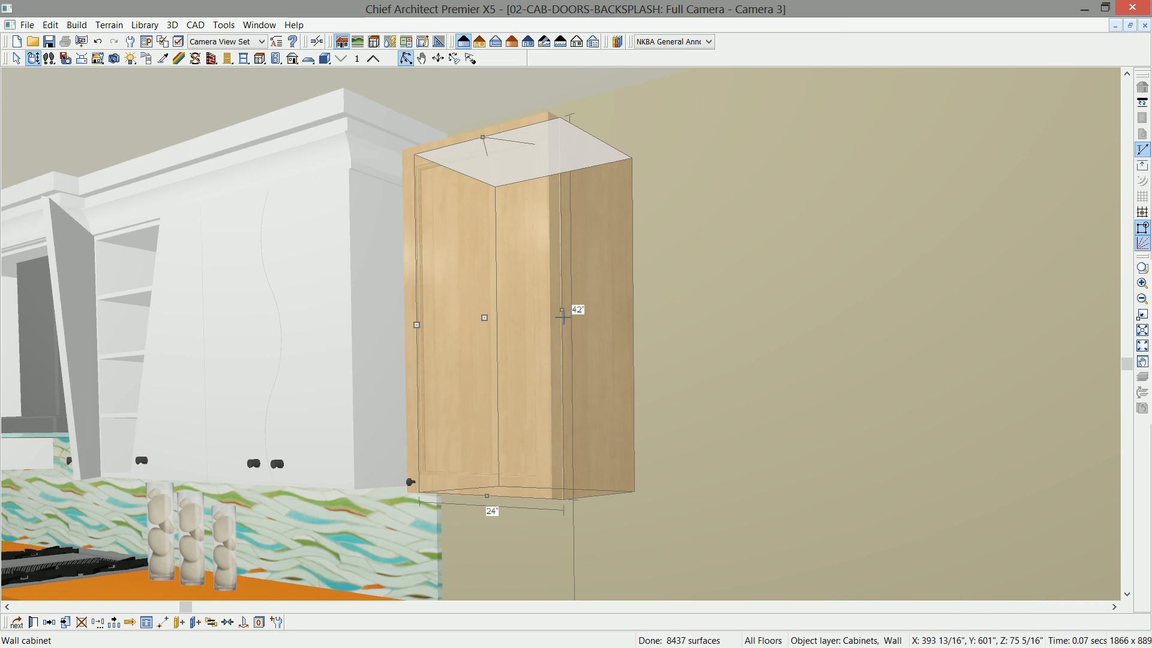
pyautogui.moveTo(562, 316); pyautogui.dragTo(725, 375)
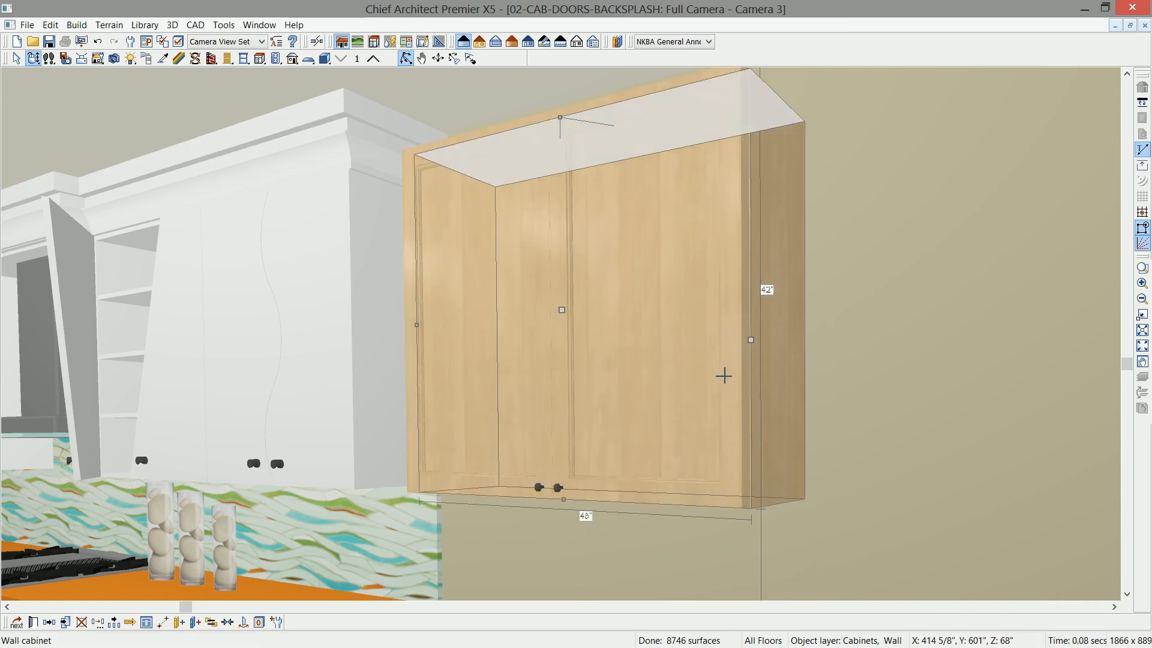
pyautogui.press('space')
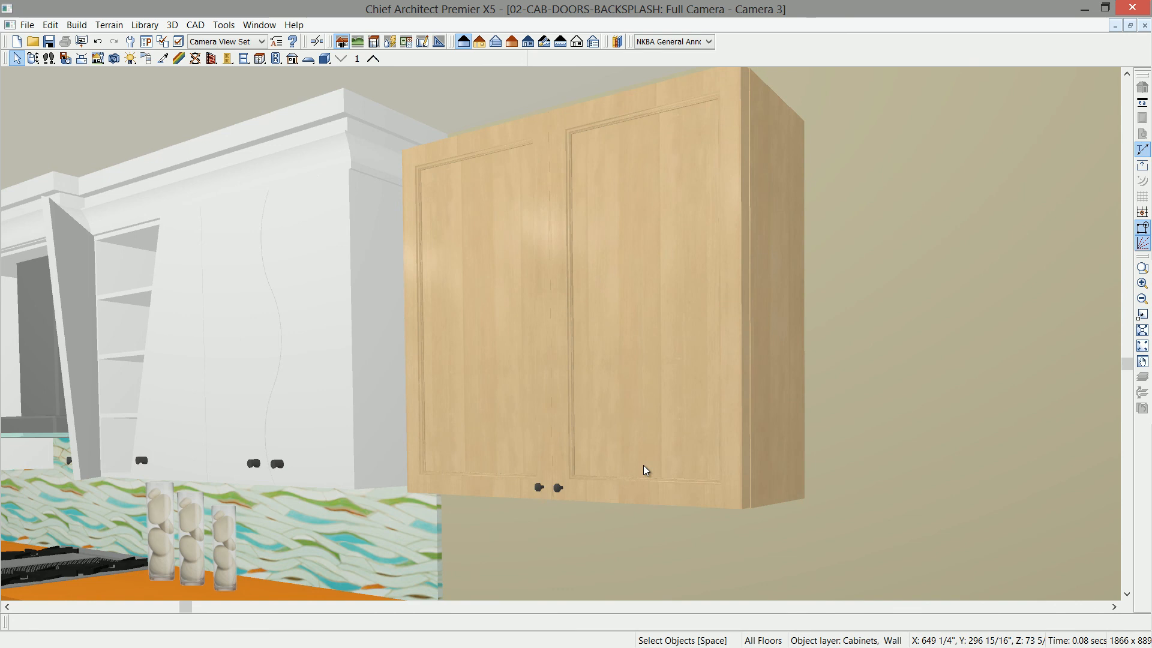